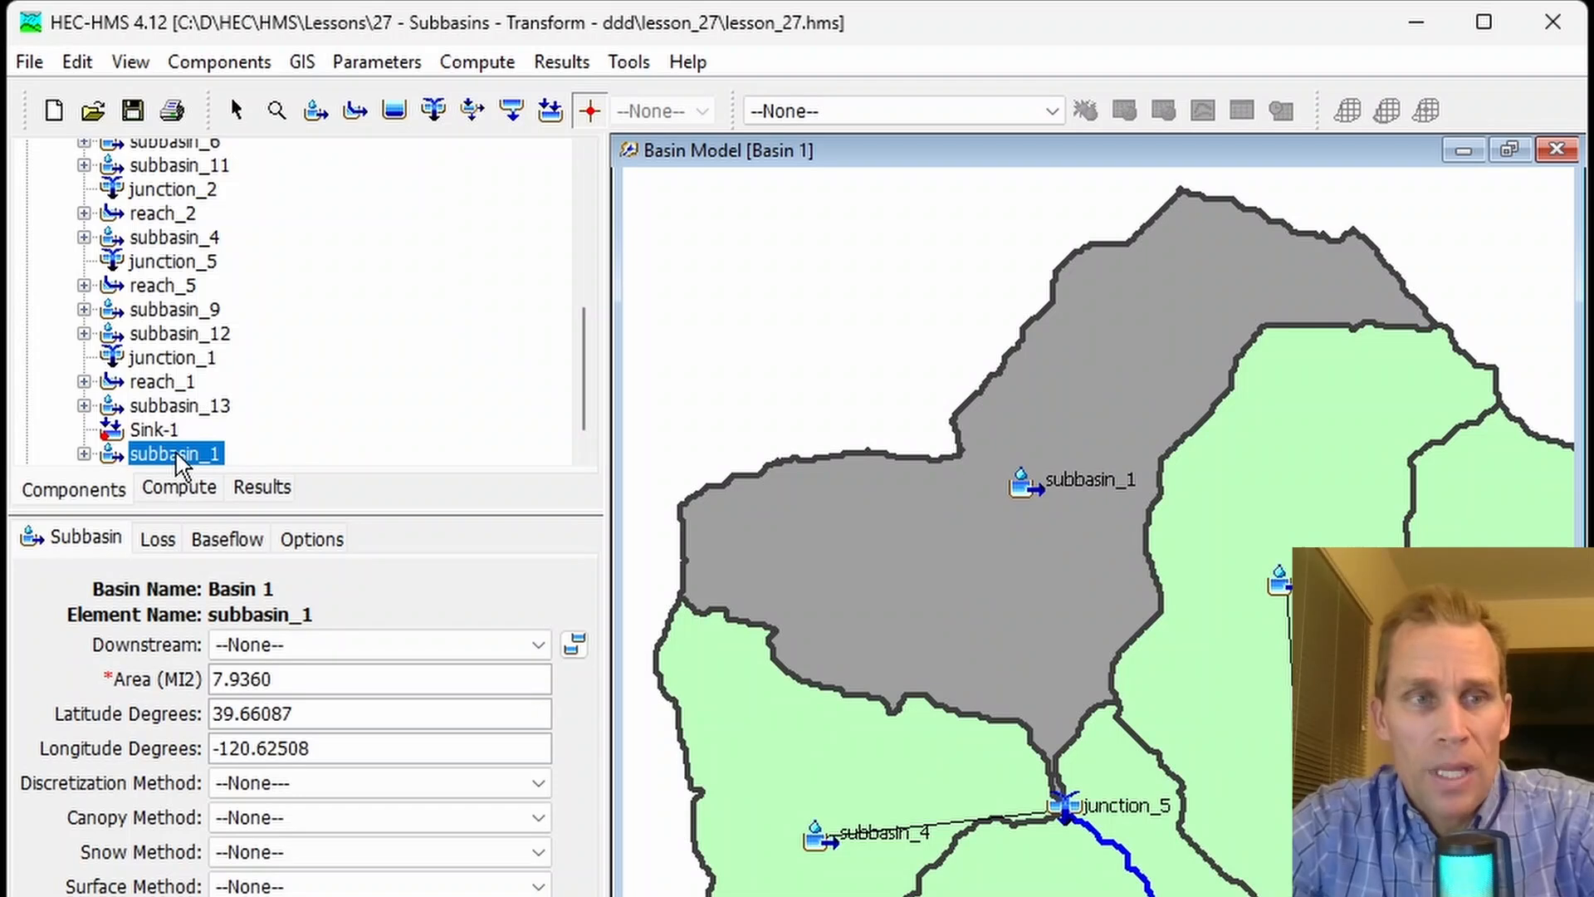
- Set the transform method of subbasin_1 to User-Specified S-Graph
{"action": "left_click", "coordinate": [84, 547]}
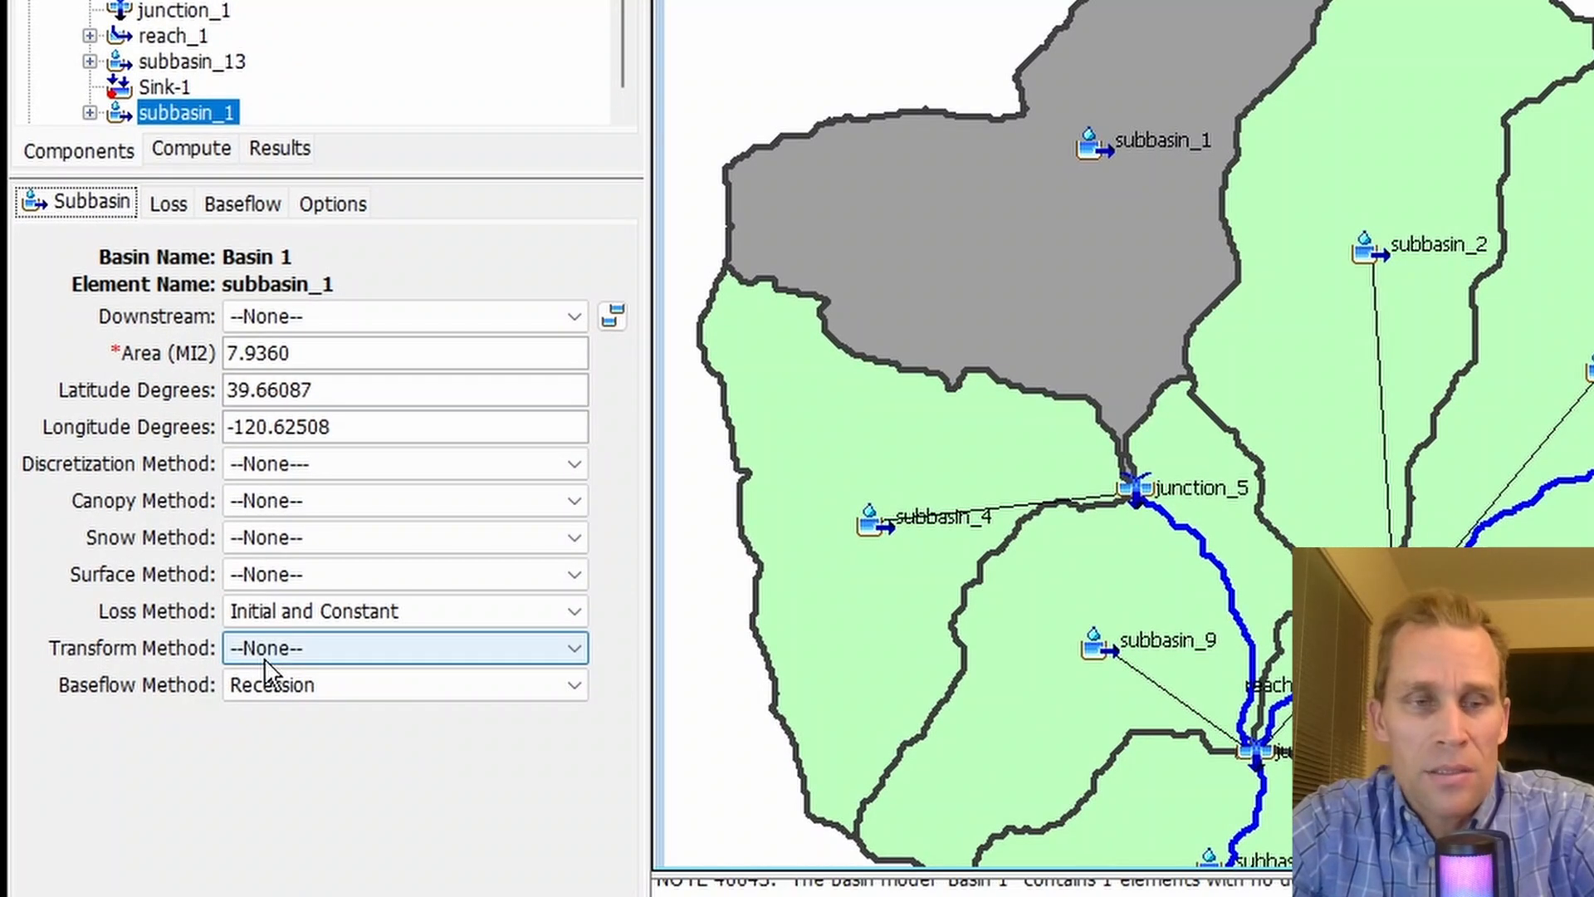
{"action": "left_click", "coordinate": [267, 789]}
{"action": "scroll", "coordinate": [316, 722], "scroll_direction": "down", "scroll_amount": 1}
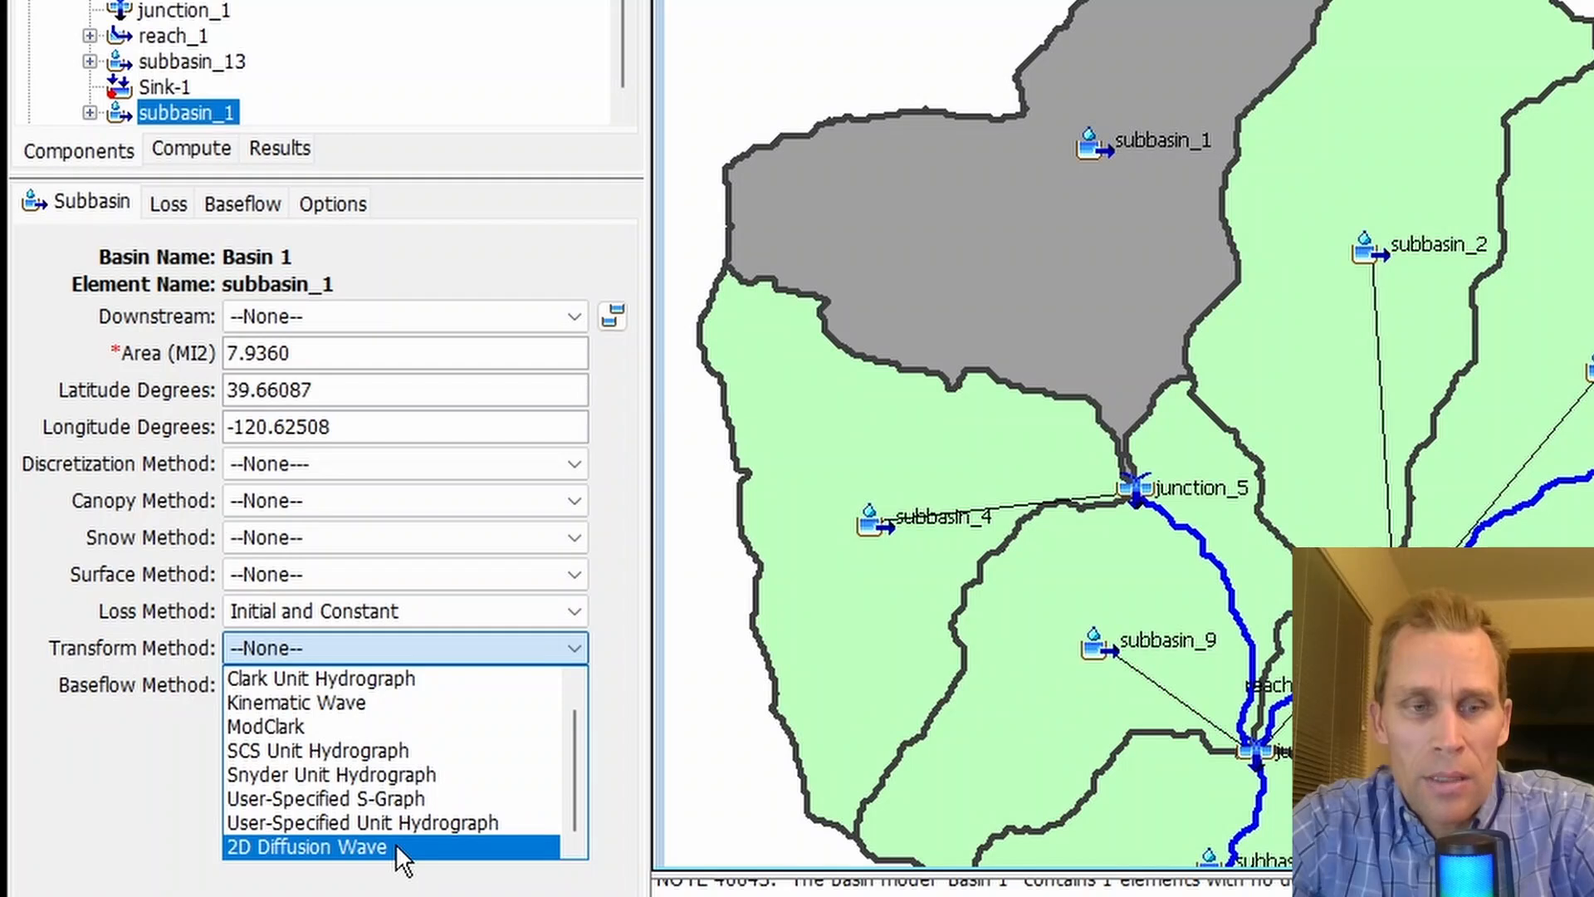
{"action": "scroll", "coordinate": [378, 713], "scroll_direction": "up", "scroll_amount": 1}
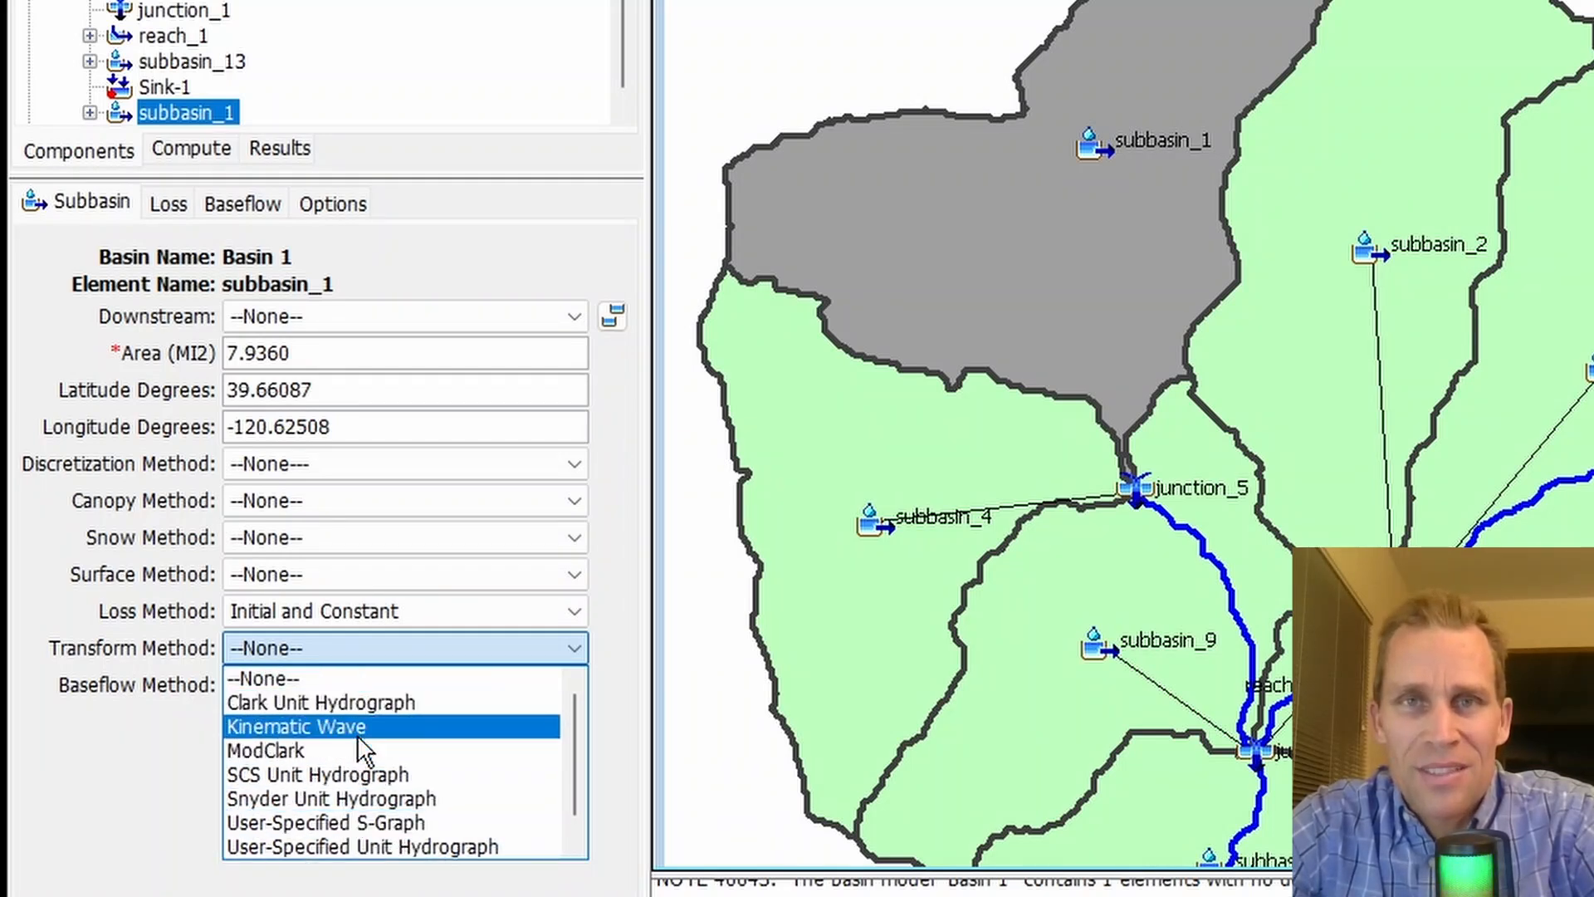
{"action": "scroll", "coordinate": [357, 735], "scroll_direction": "down", "scroll_amount": 1}
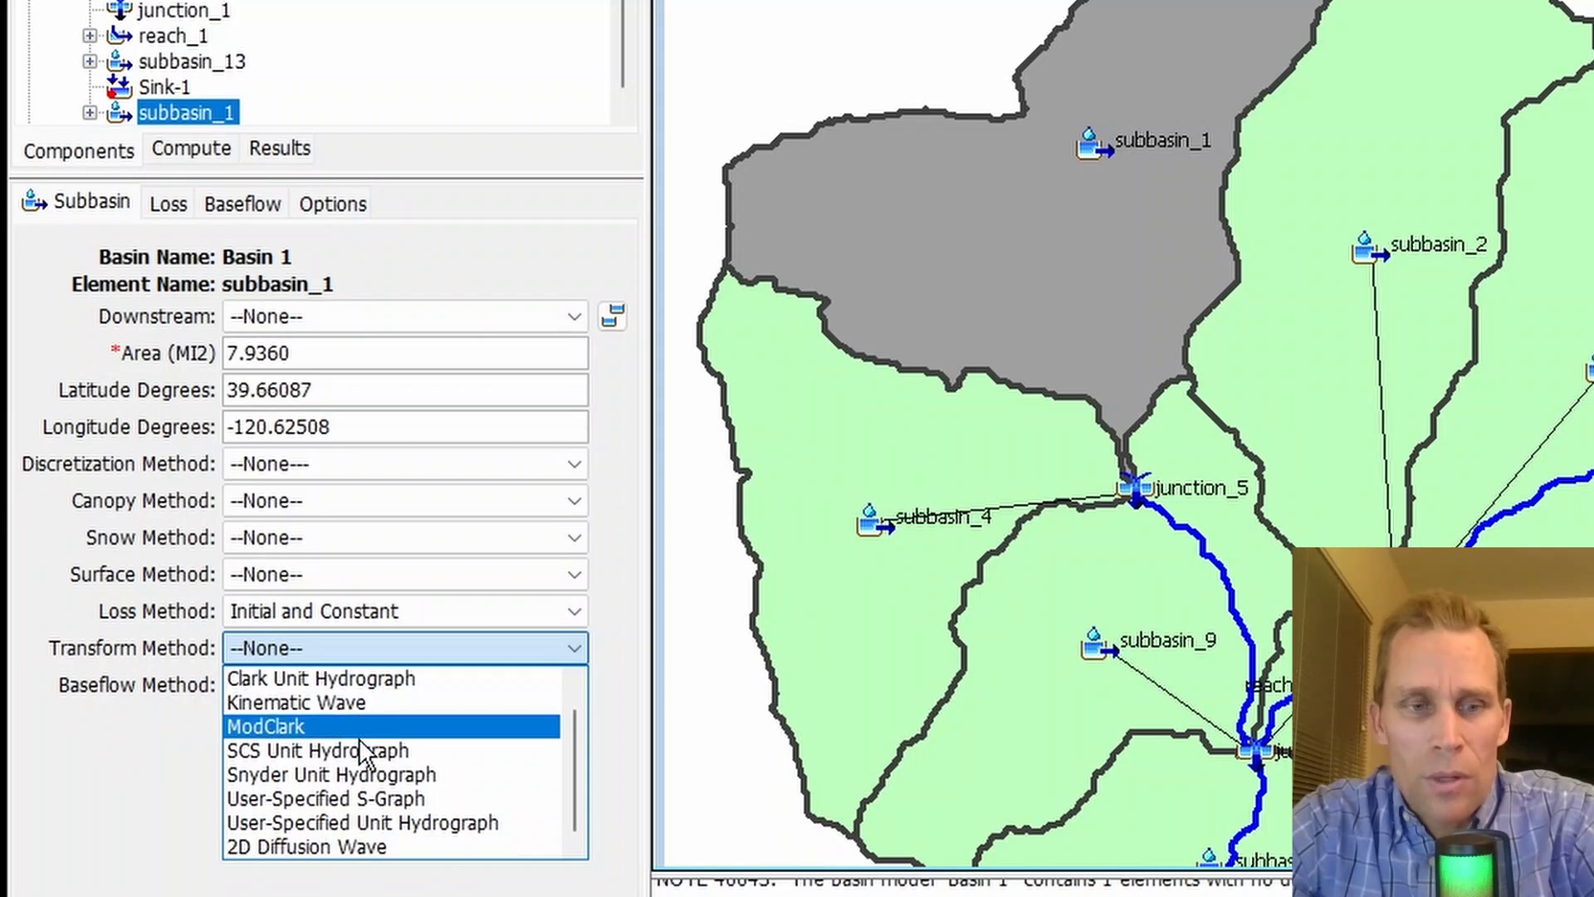
{"action": "left_click", "coordinate": [376, 798]}
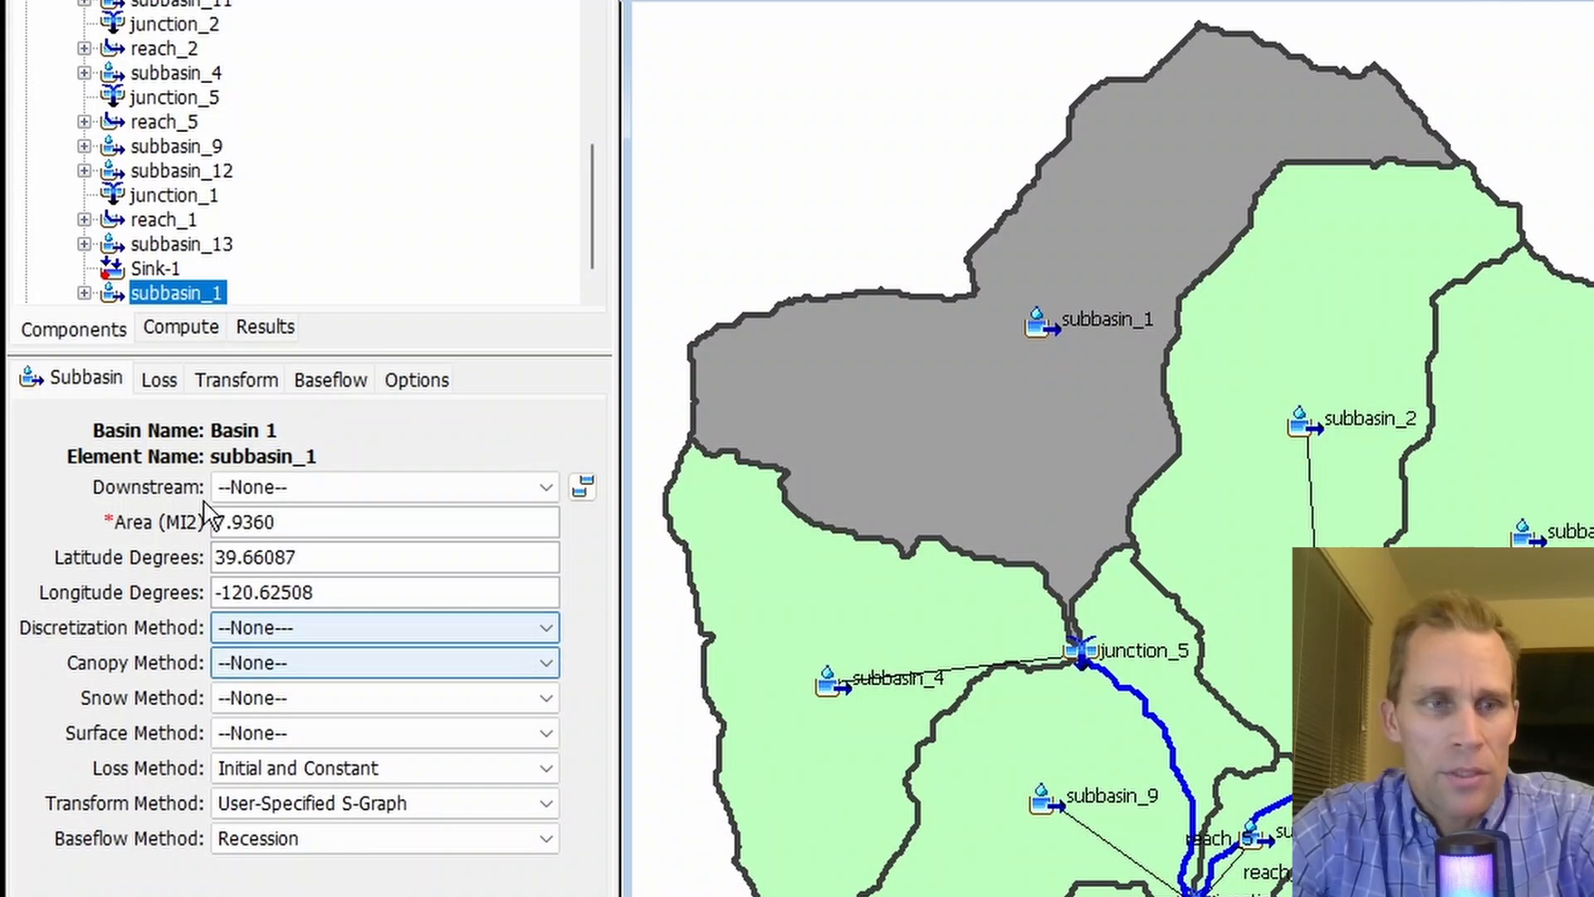
- In subbasin_1's transform settings, keep the Standard method and enter a lag time of 1.4 hours
{"action": "left_click", "coordinate": [235, 384]}
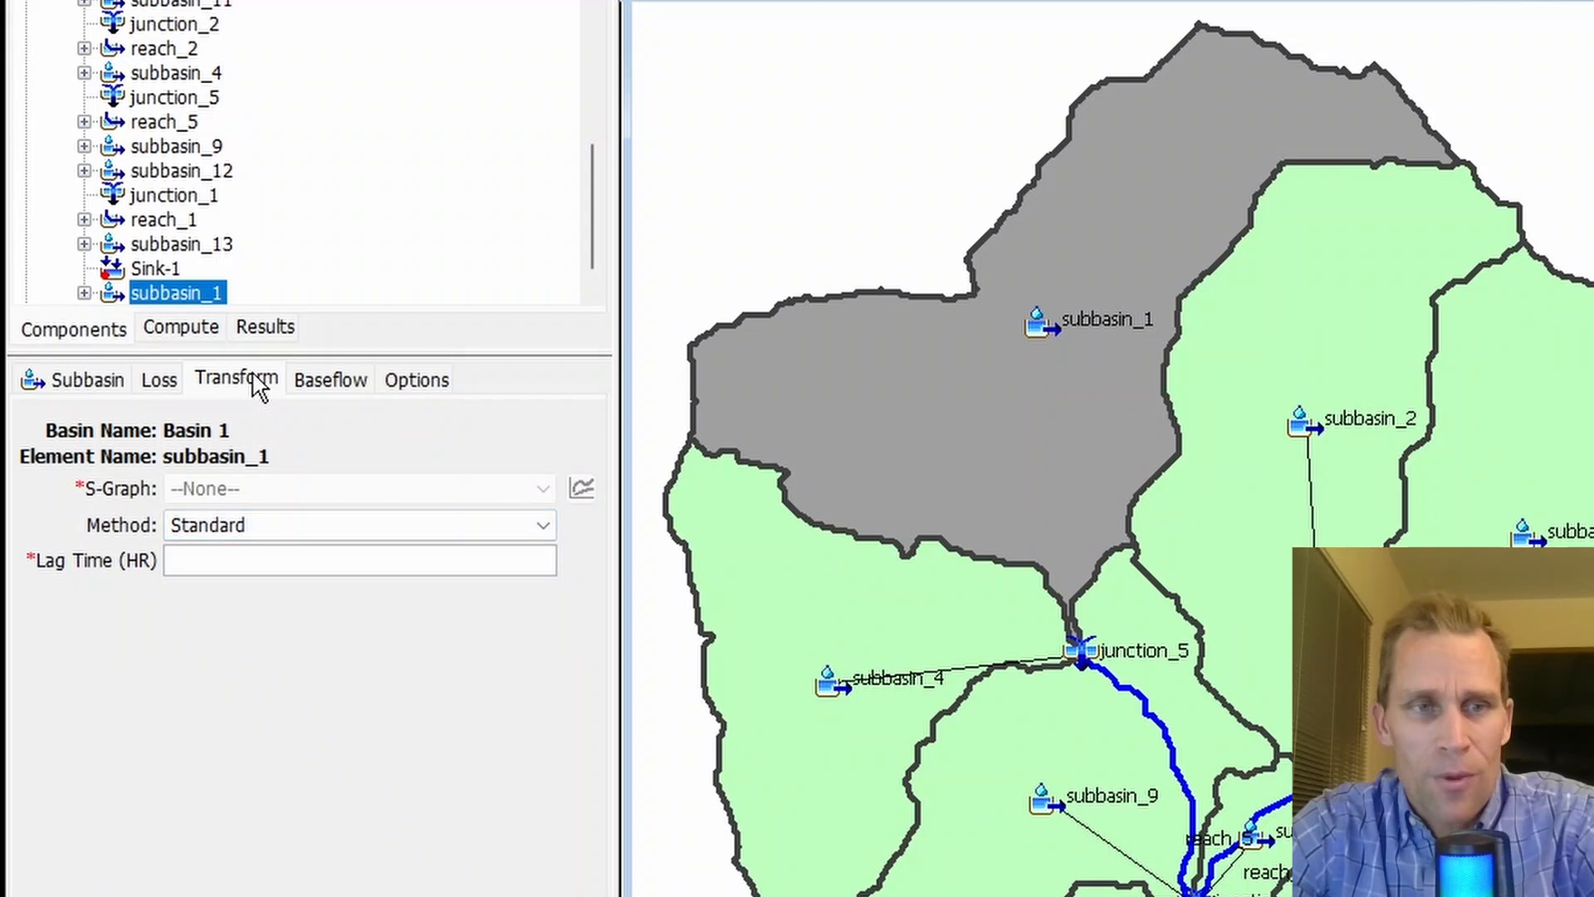
{"action": "left_click", "coordinate": [91, 382]}
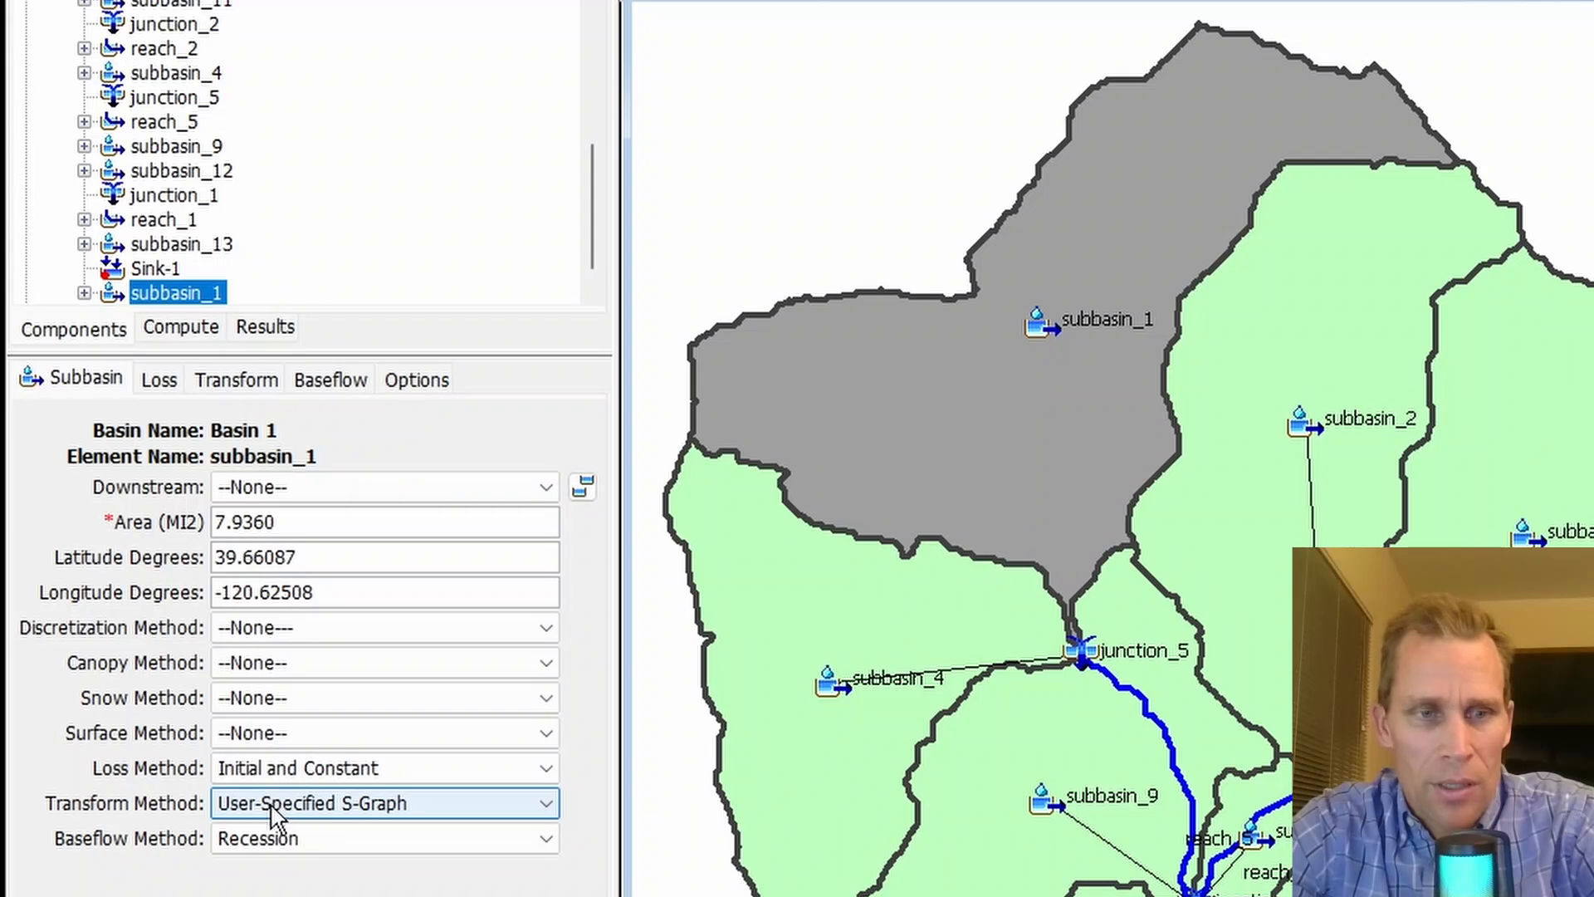
{"action": "left_click", "coordinate": [224, 384]}
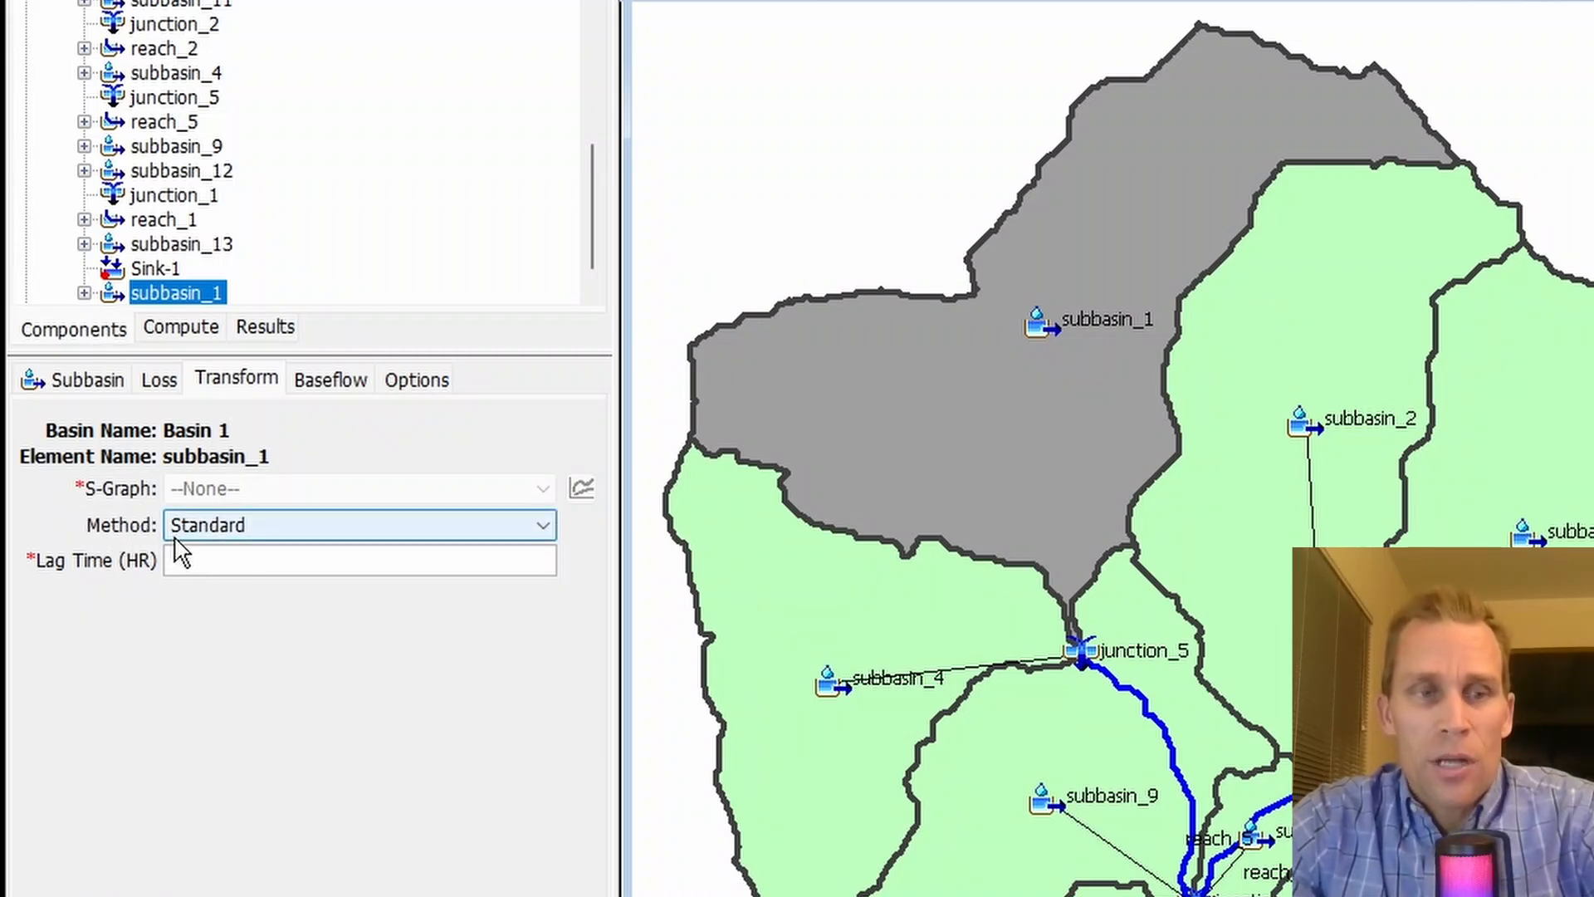
{"action": "left_click", "coordinate": [252, 525]}
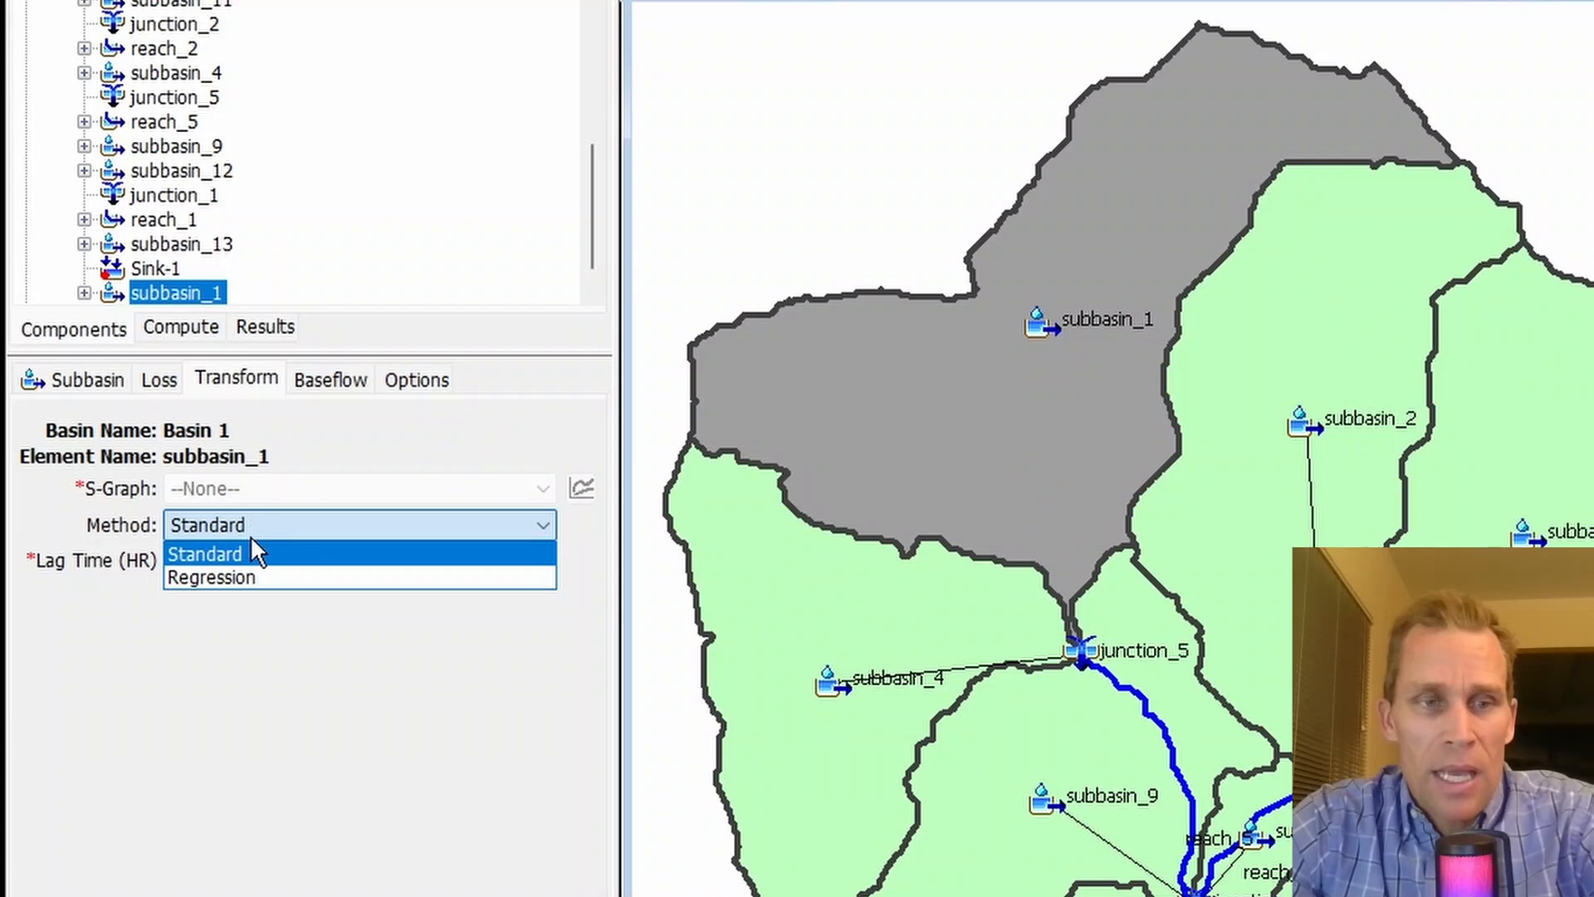
{"action": "left_click", "coordinate": [256, 548]}
{"action": "left_click", "coordinate": [233, 554]}
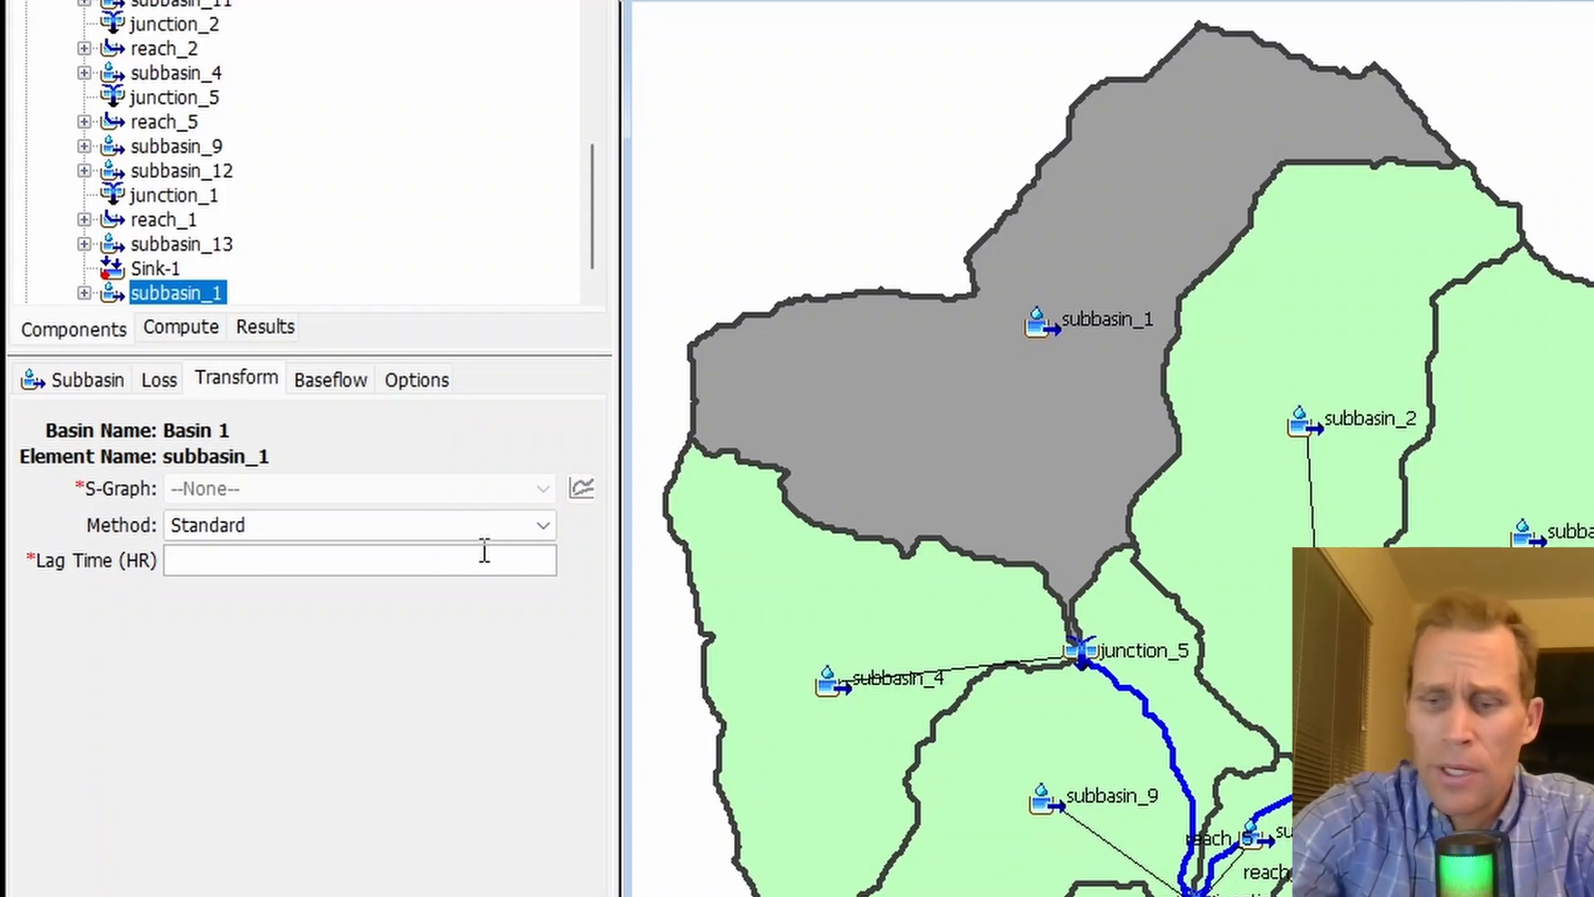
{"action": "type", "text": "1.4"}
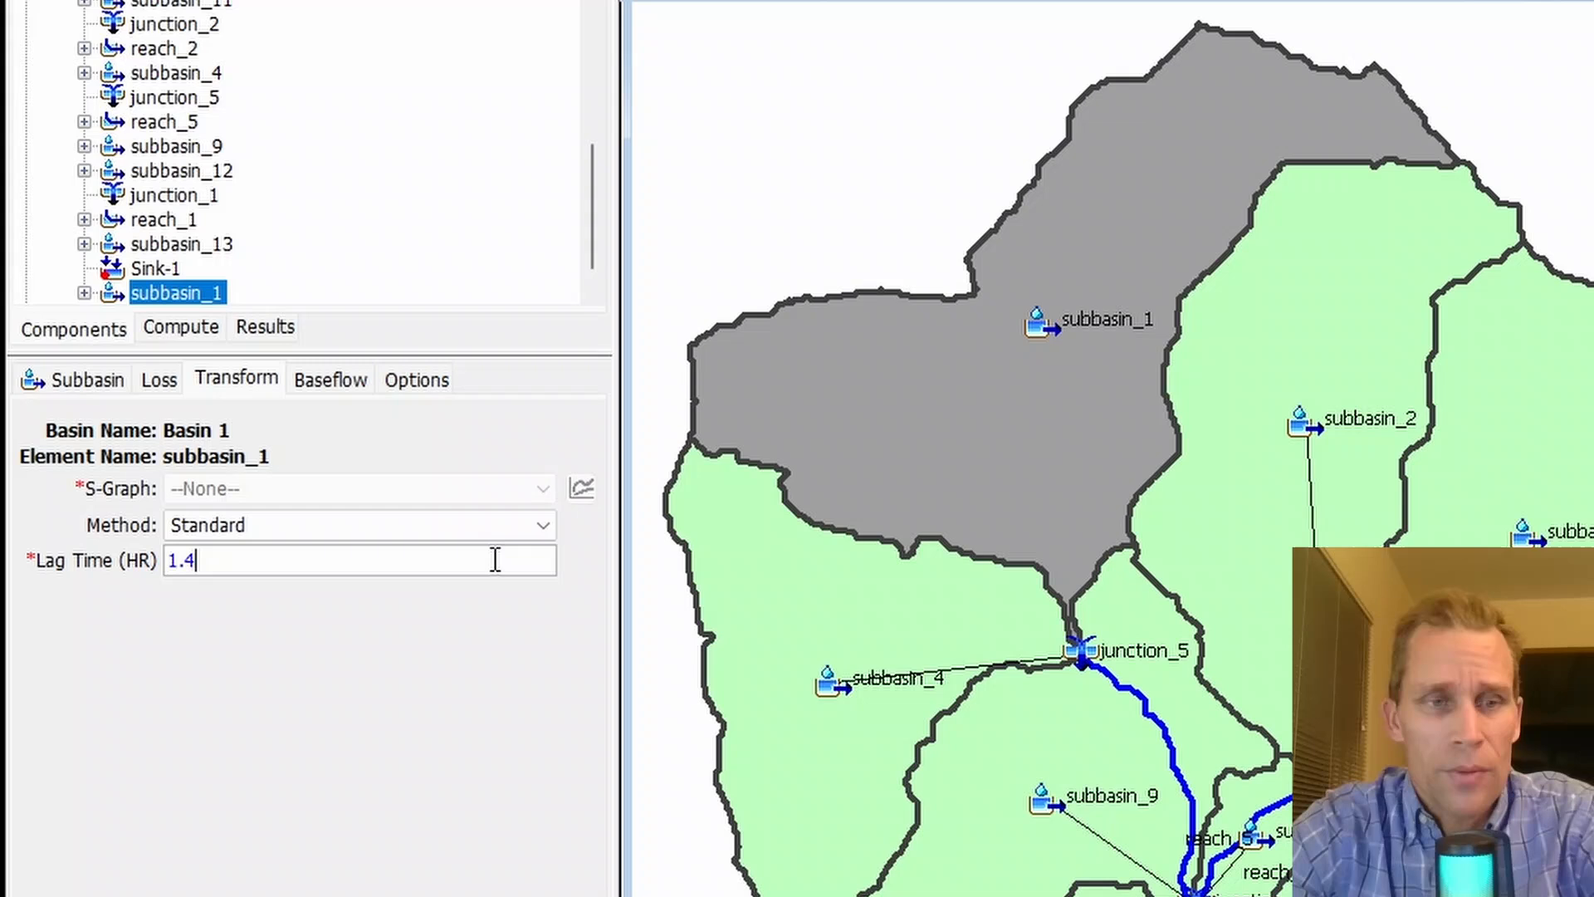
- Change the S-Graph lag calculation method of subbasin_1 from Standard to Regression
{"action": "left_click", "coordinate": [247, 521]}
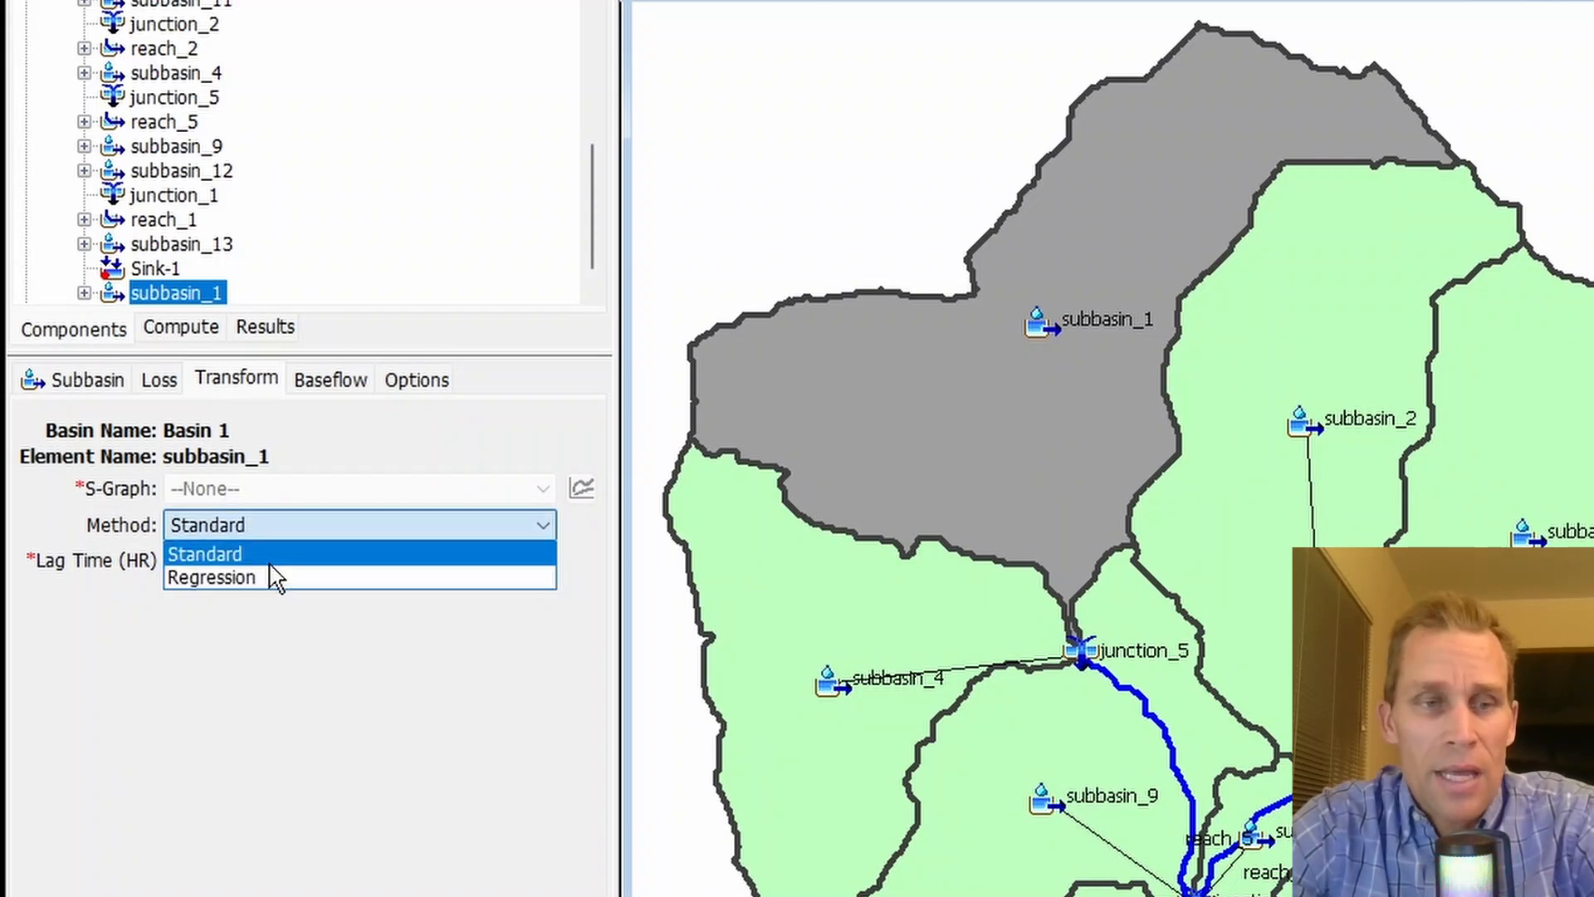
{"action": "left_click", "coordinate": [108, 613]}
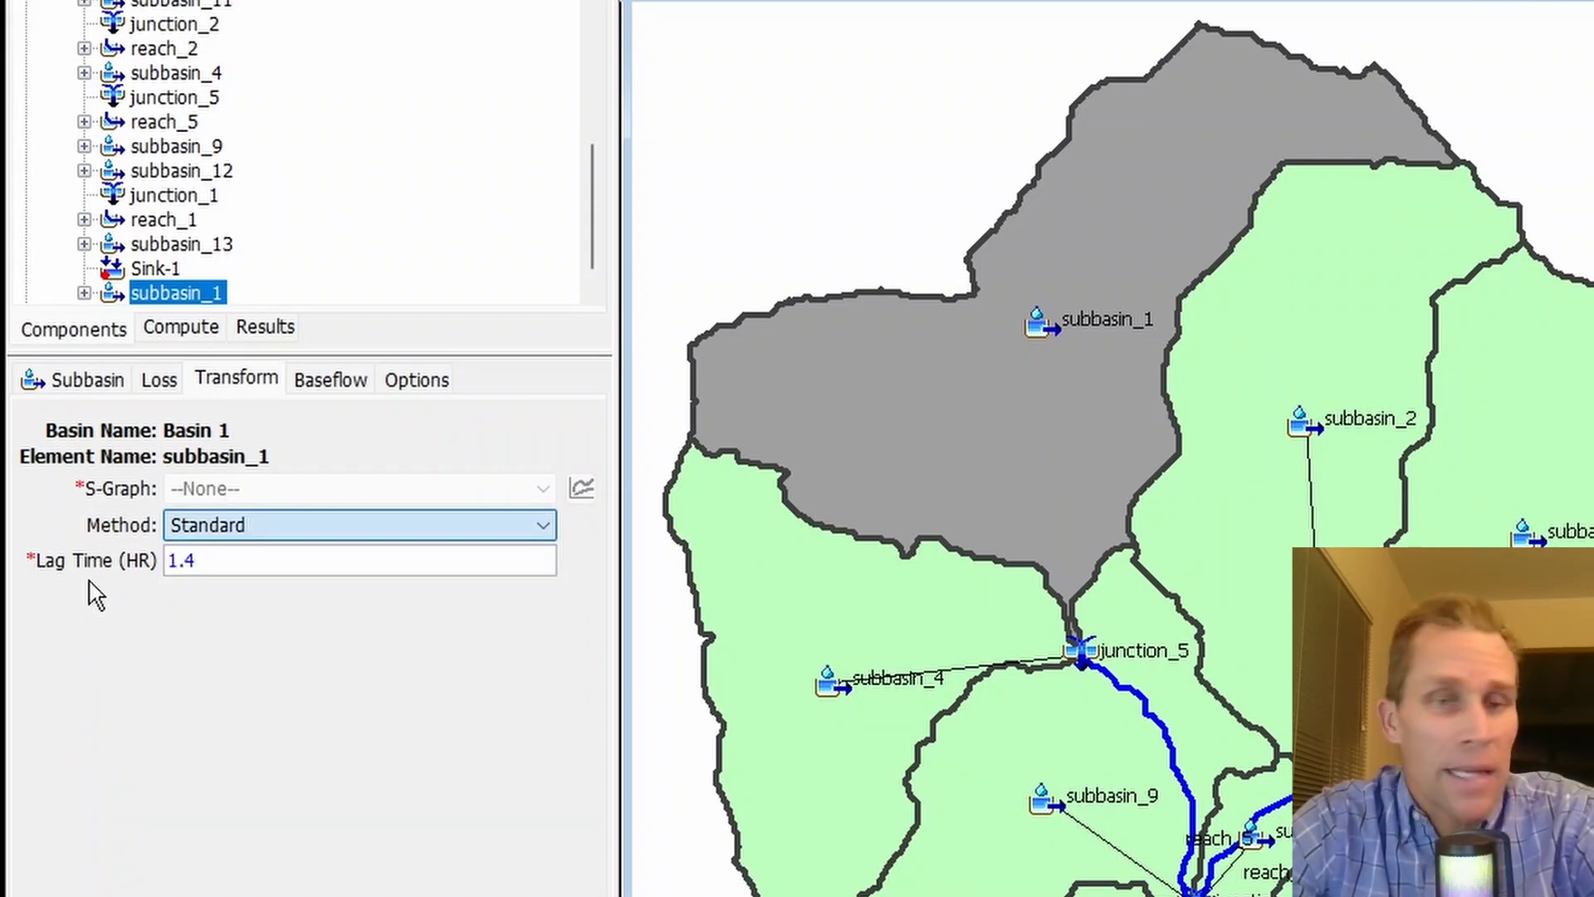
{"action": "double_click", "coordinate": [212, 561]}
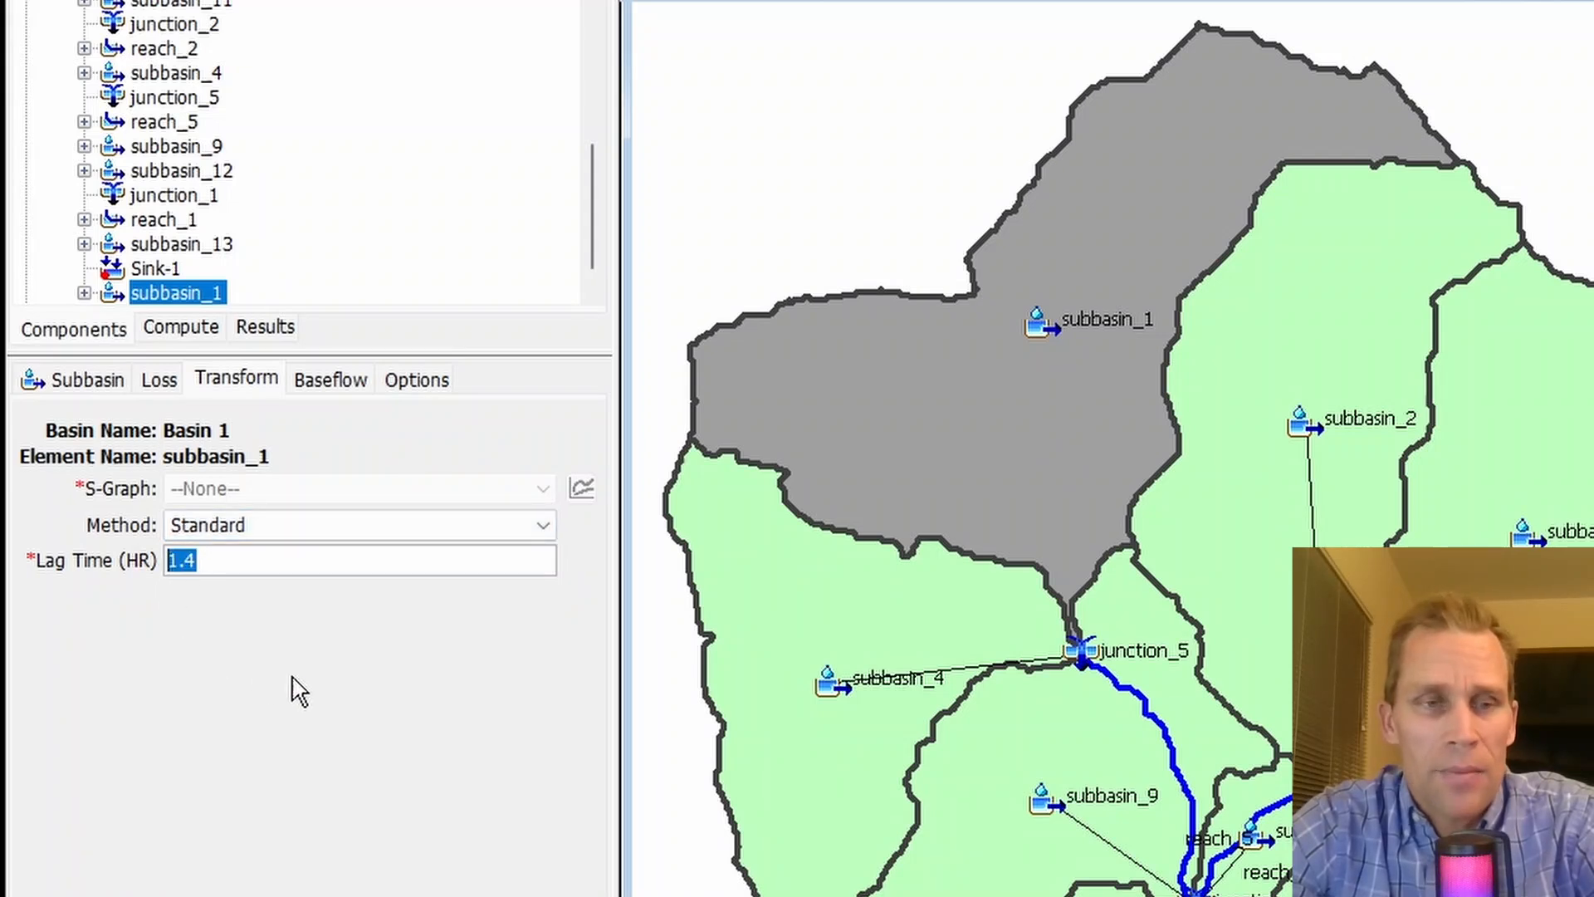
{"action": "left_click", "coordinate": [313, 527]}
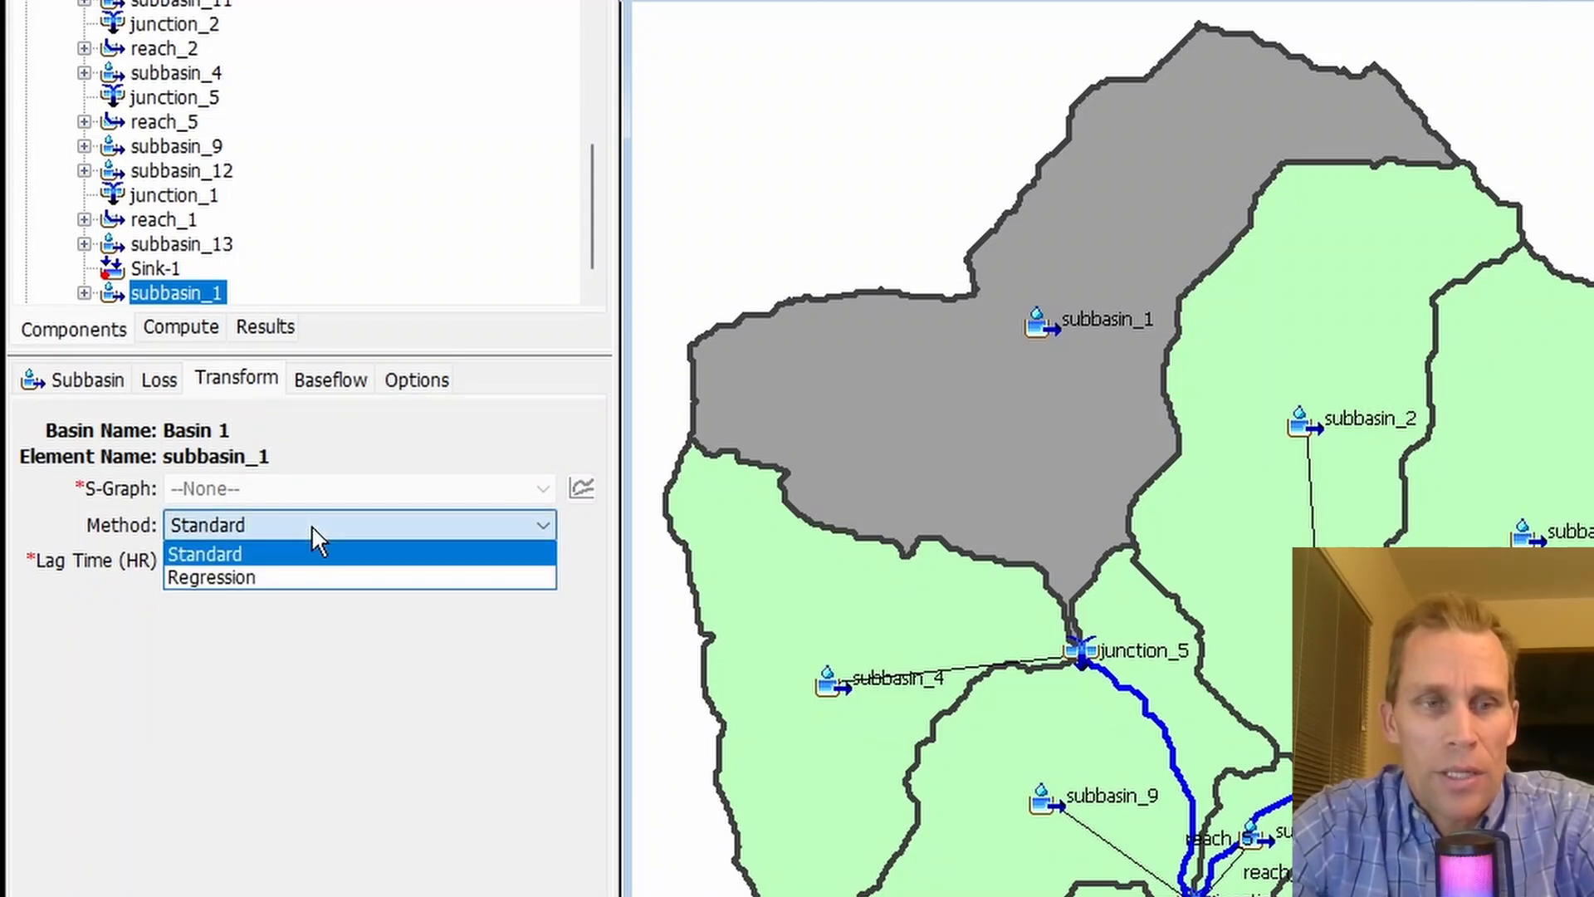
{"action": "left_click", "coordinate": [247, 576]}
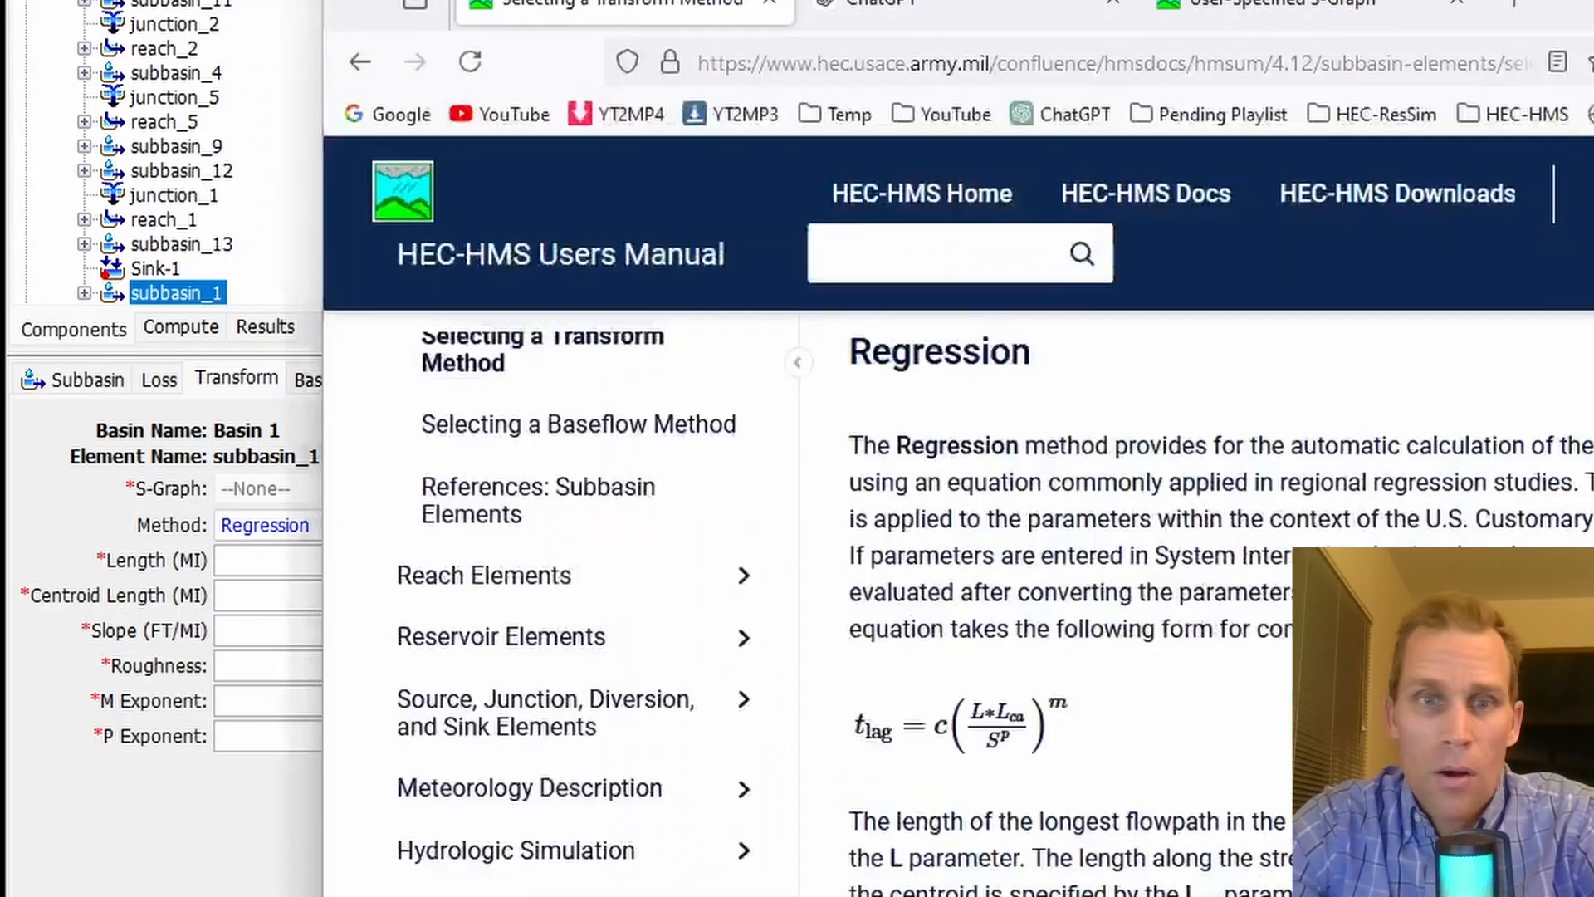
- Switch to the HEC-HMS Users Manual and examine the User-Specified S-Graph Transform page, especially the Regression lag equation, its parameters and the example editor
{"action": "left_click_drag", "start_coordinate": [1461, 6], "coordinate": [1329, 0]}
{"action": "left_click_drag", "start_coordinate": [1121, 0], "coordinate": [1013, 0]}
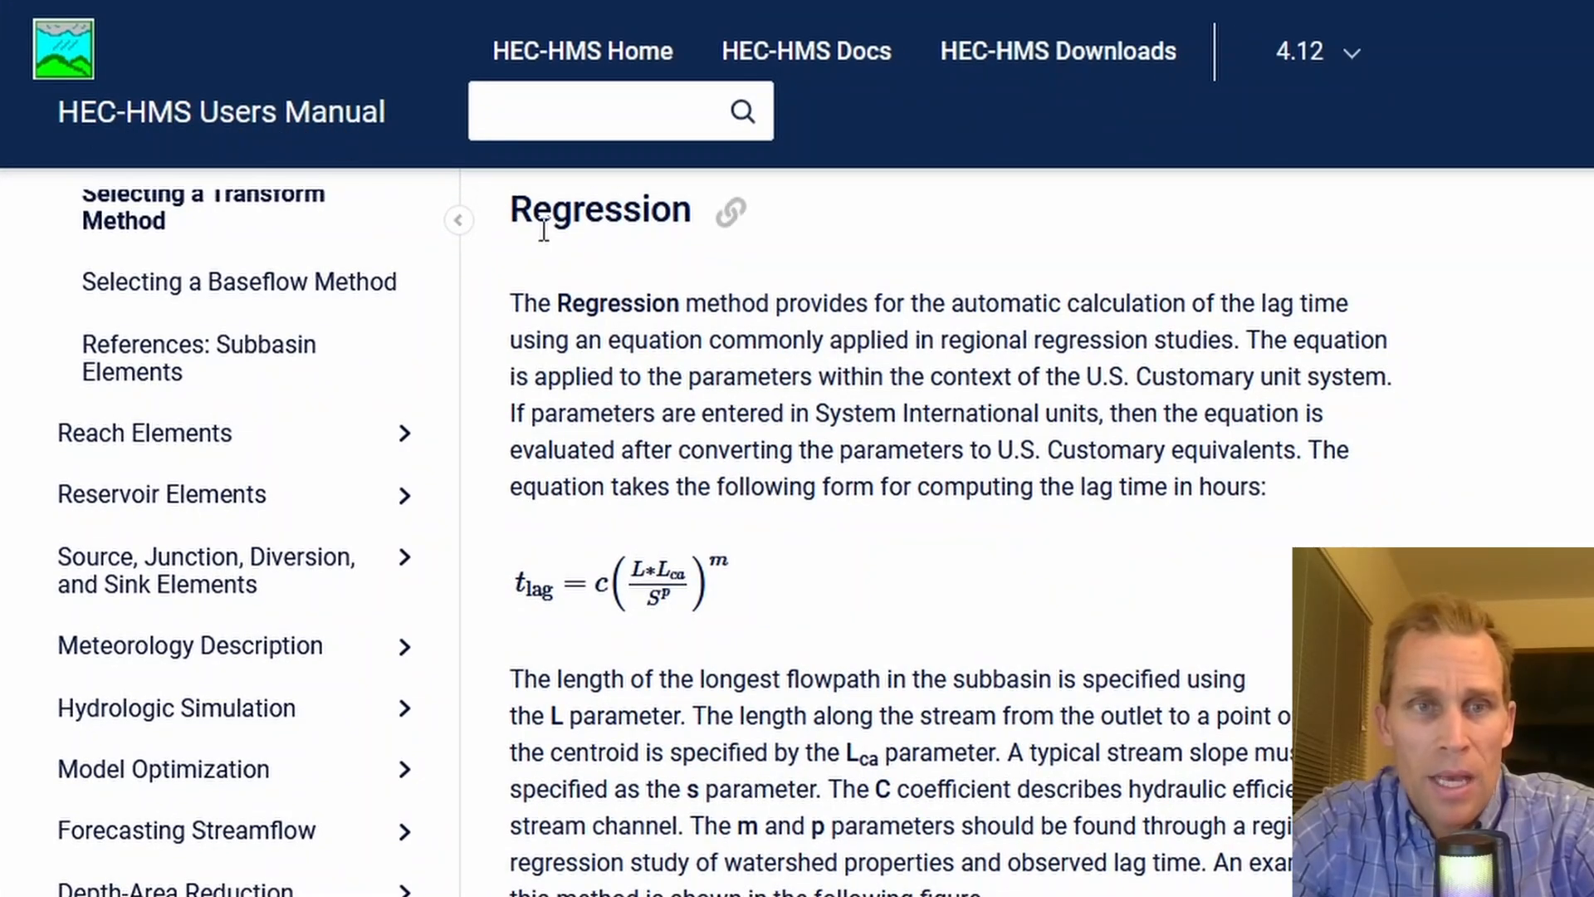
{"action": "left_click_drag", "start_coordinate": [532, 209], "coordinate": [694, 212]}
{"action": "scroll", "coordinate": [656, 336], "scroll_direction": "up", "scroll_amount": 15}
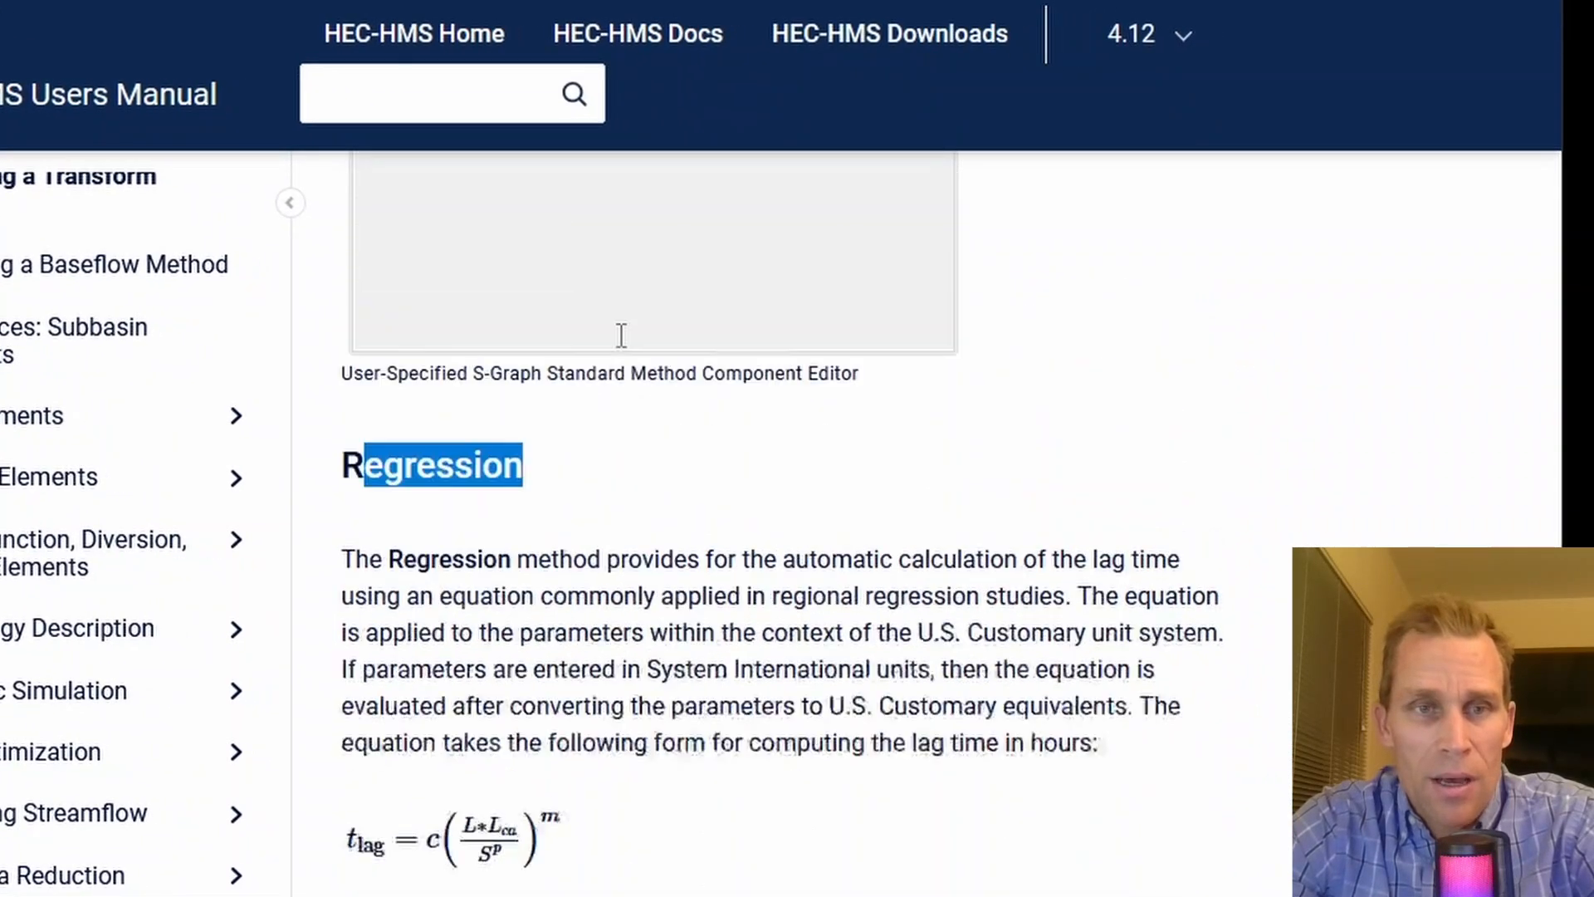
{"action": "scroll", "coordinate": [619, 345], "scroll_direction": "down", "scroll_amount": 3}
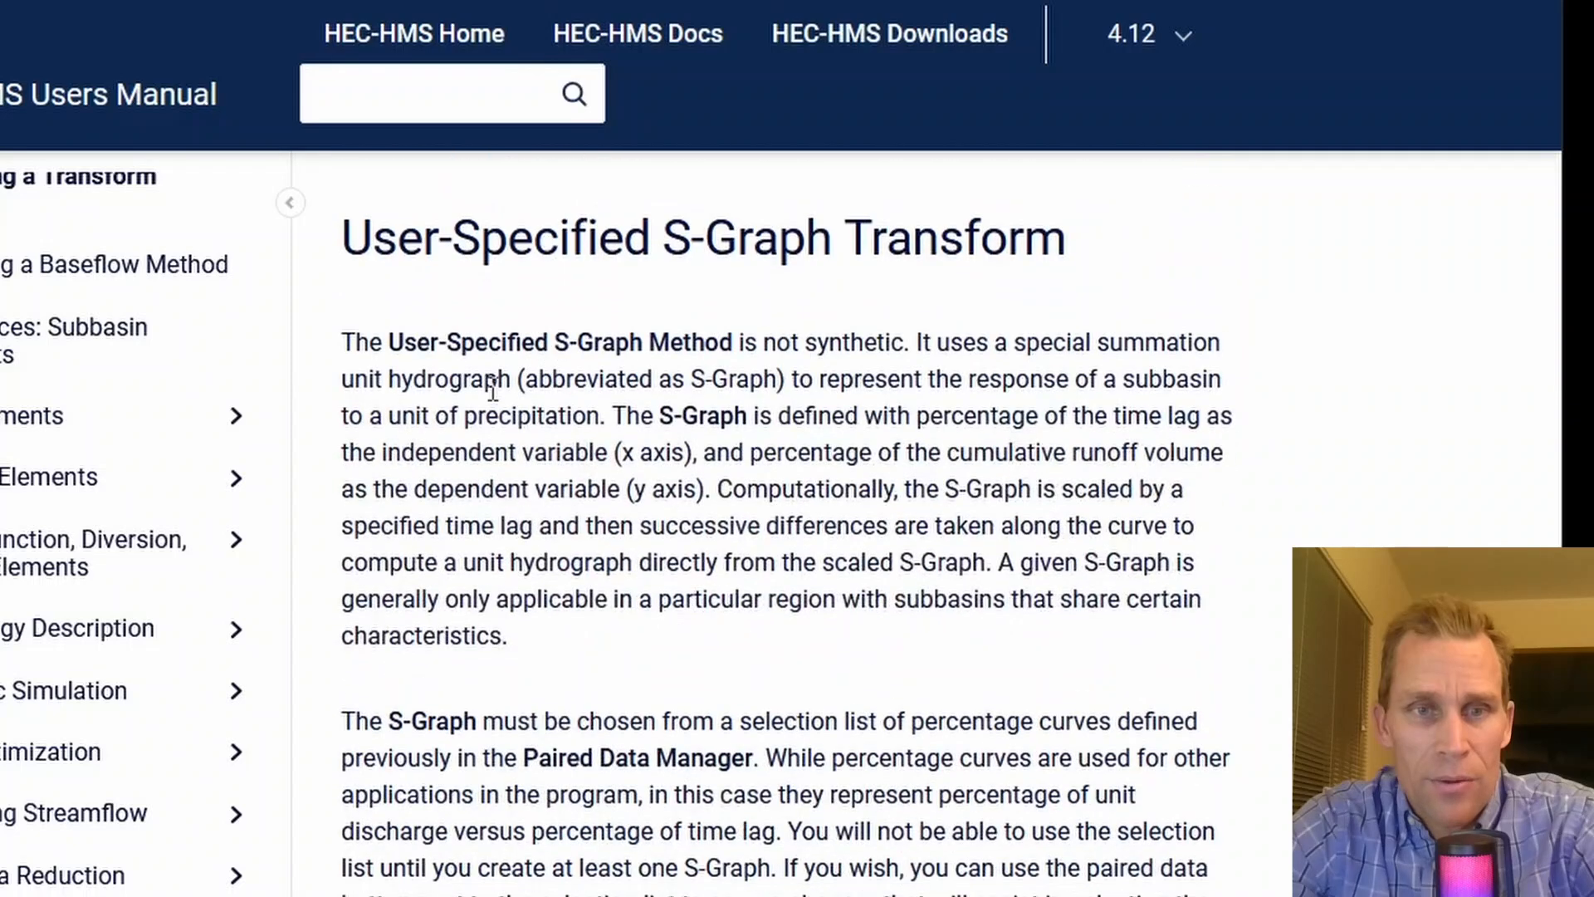
{"action": "scroll", "coordinate": [741, 344], "scroll_direction": "down", "scroll_amount": 6}
{"action": "scroll", "coordinate": [741, 345], "scroll_direction": "down", "scroll_amount": 10}
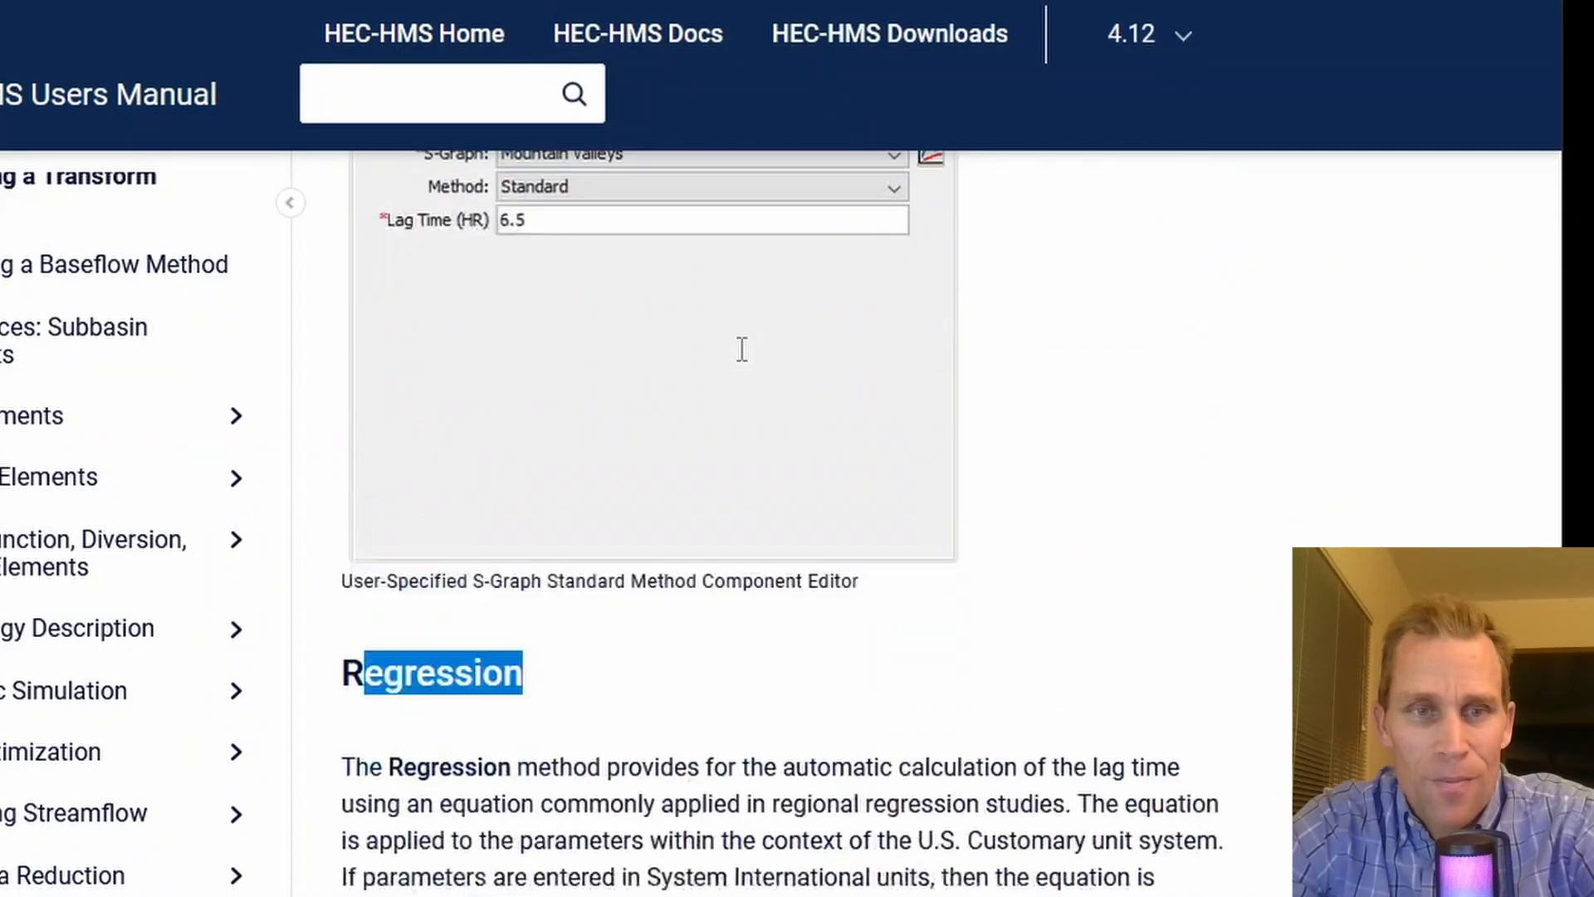
{"action": "left_click", "coordinate": [1414, 397]}
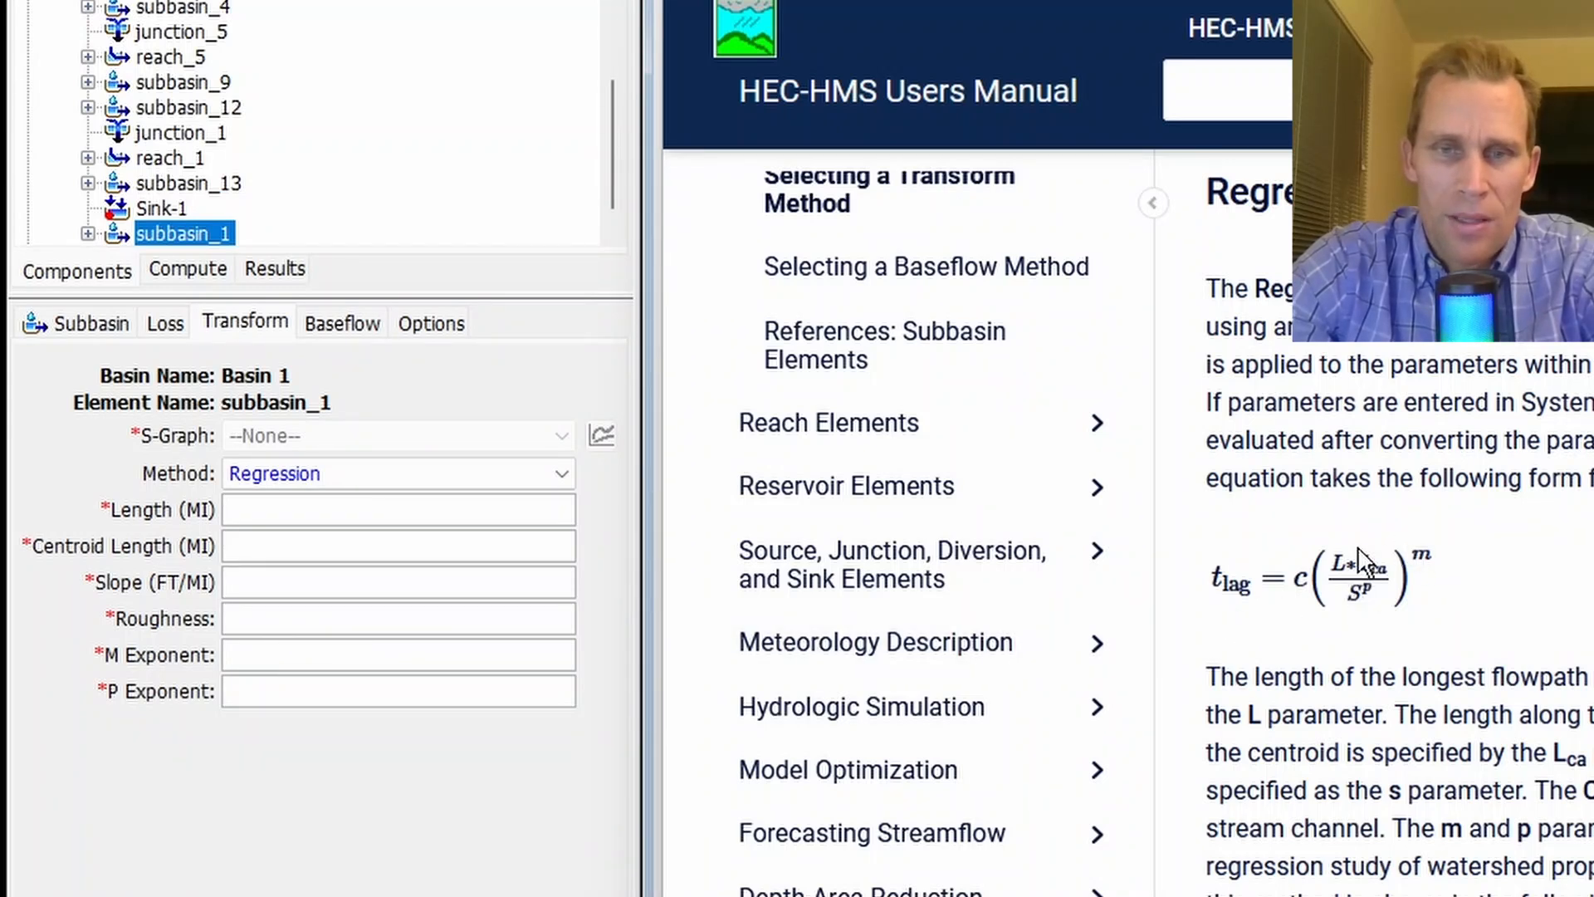
{"action": "scroll", "coordinate": [1360, 603], "scroll_direction": "down", "scroll_amount": 6}
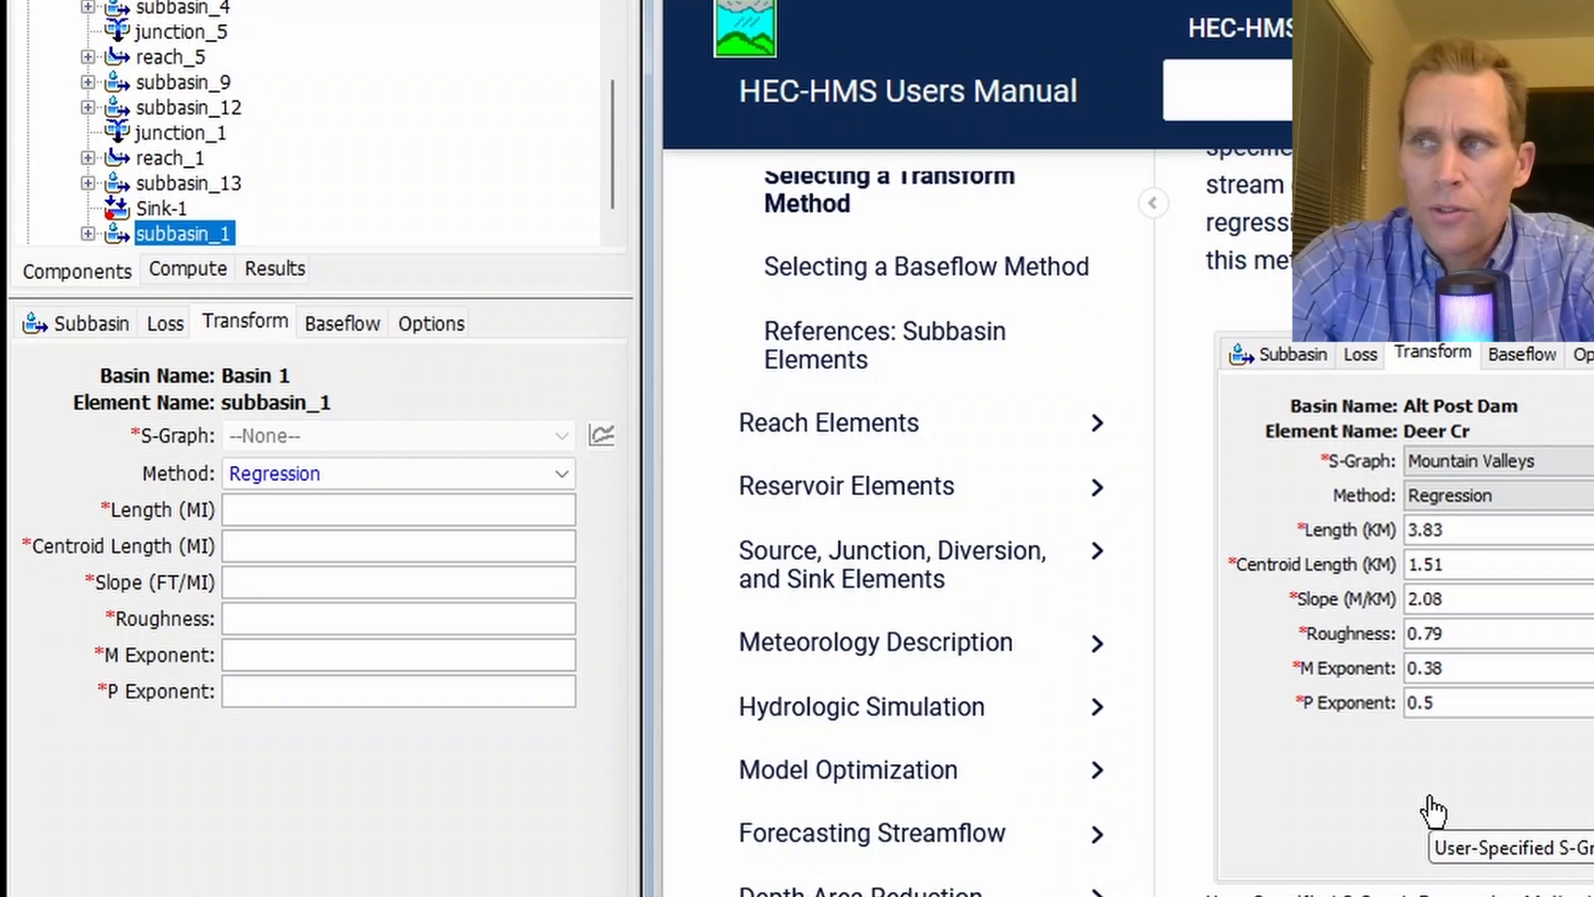
{"action": "scroll", "coordinate": [1459, 726], "scroll_direction": "down", "scroll_amount": 8}
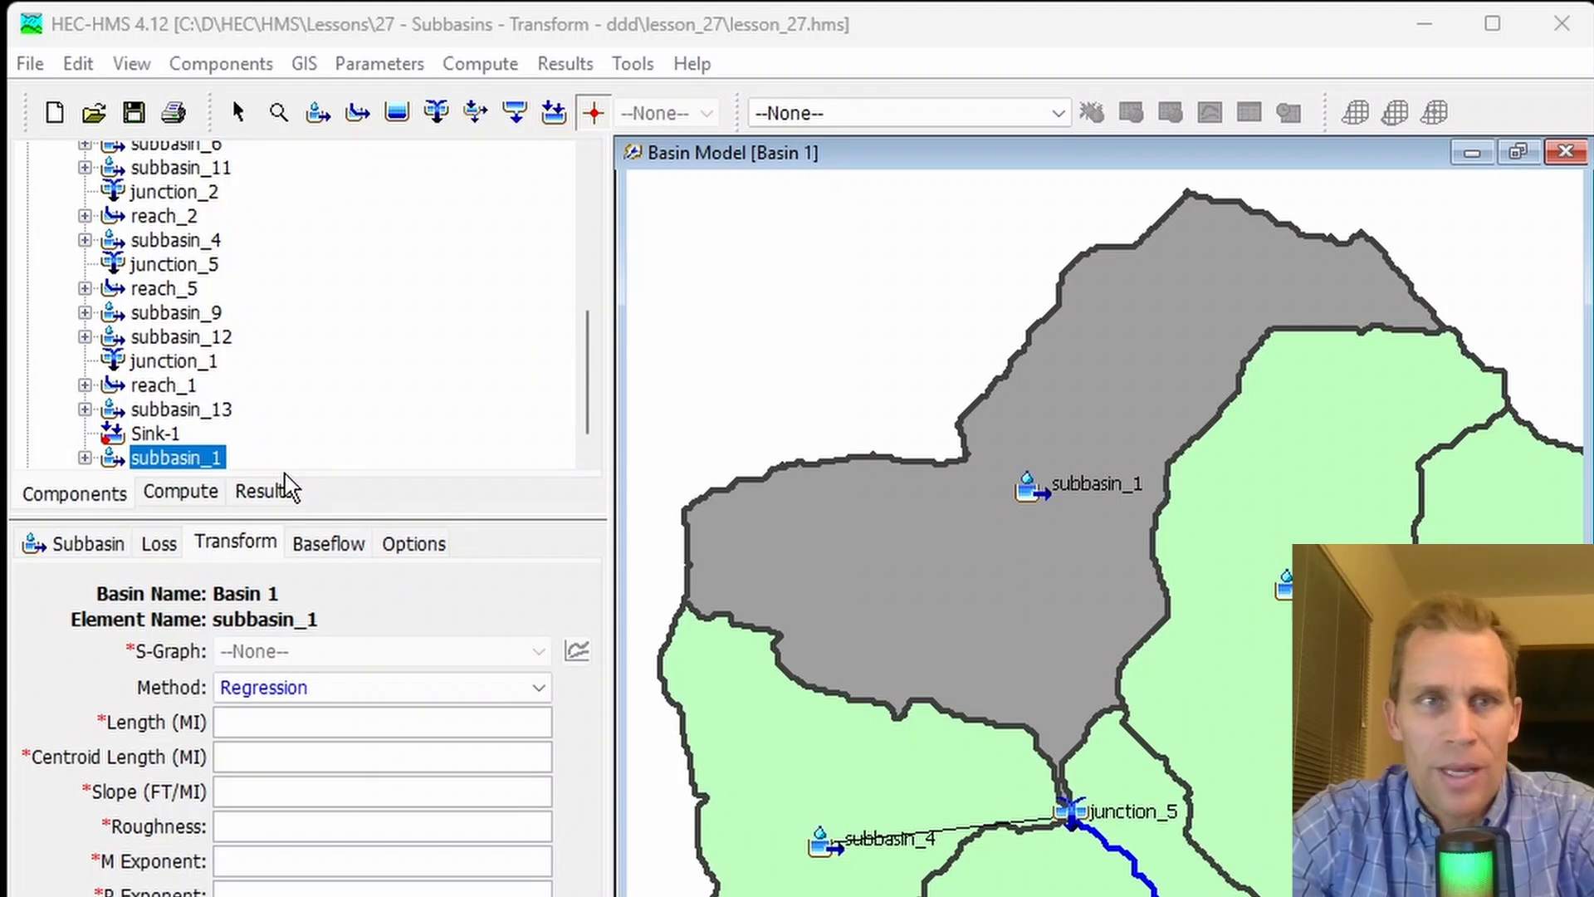
- Back in HEC-HMS, create a Percentage Curves paired data table named sGraph1 and close the Paired Data Manager
{"action": "left_click", "coordinate": [257, 66]}
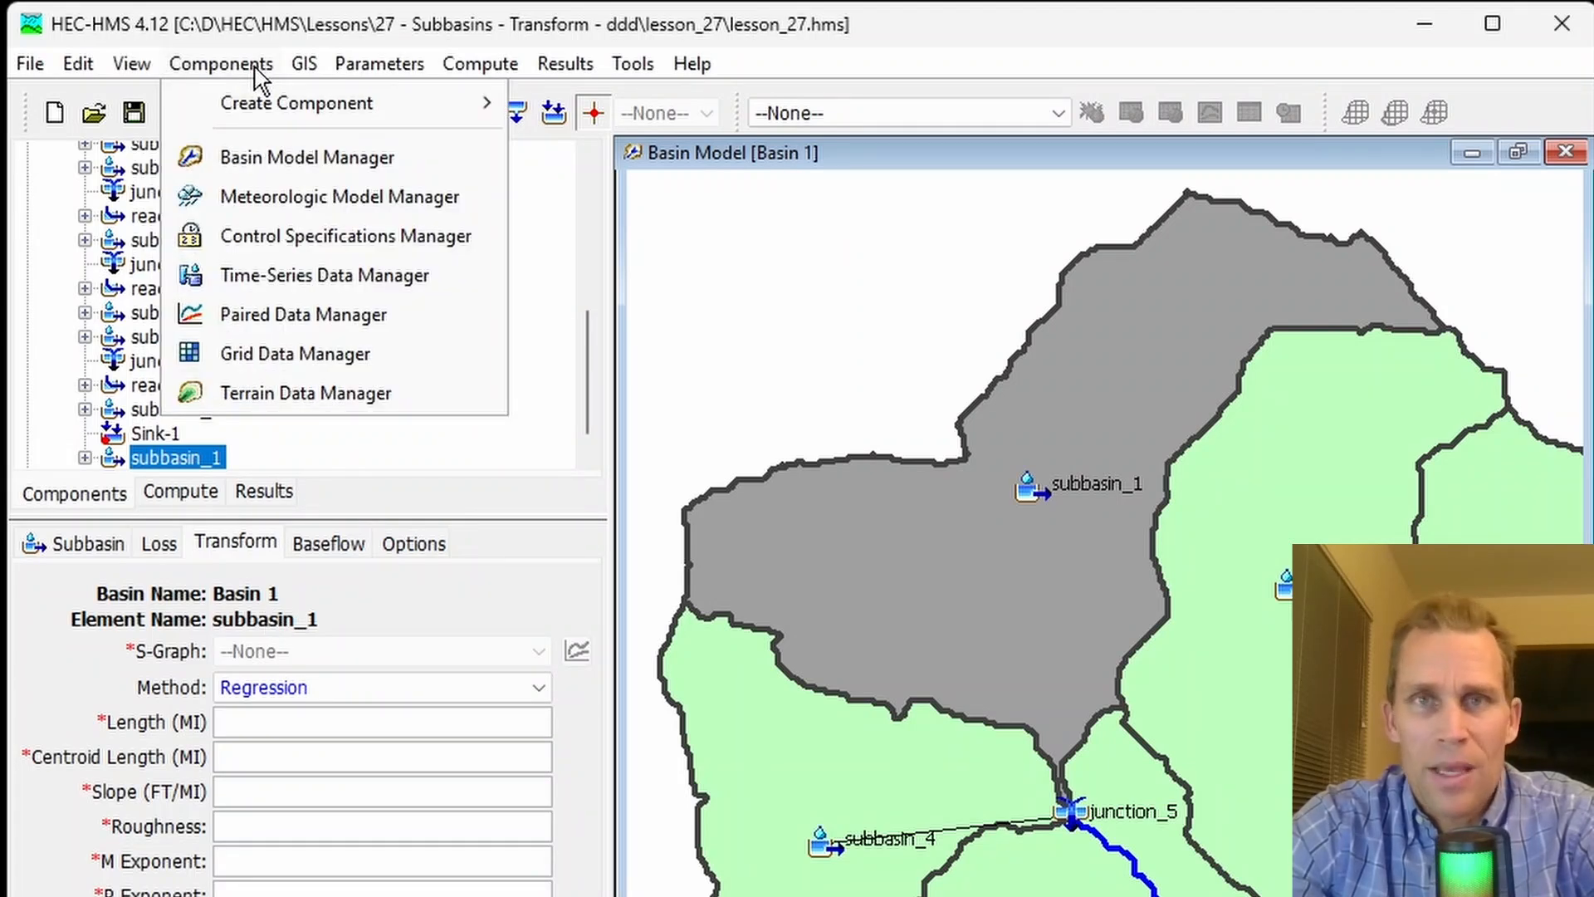
{"action": "left_click", "coordinate": [293, 316]}
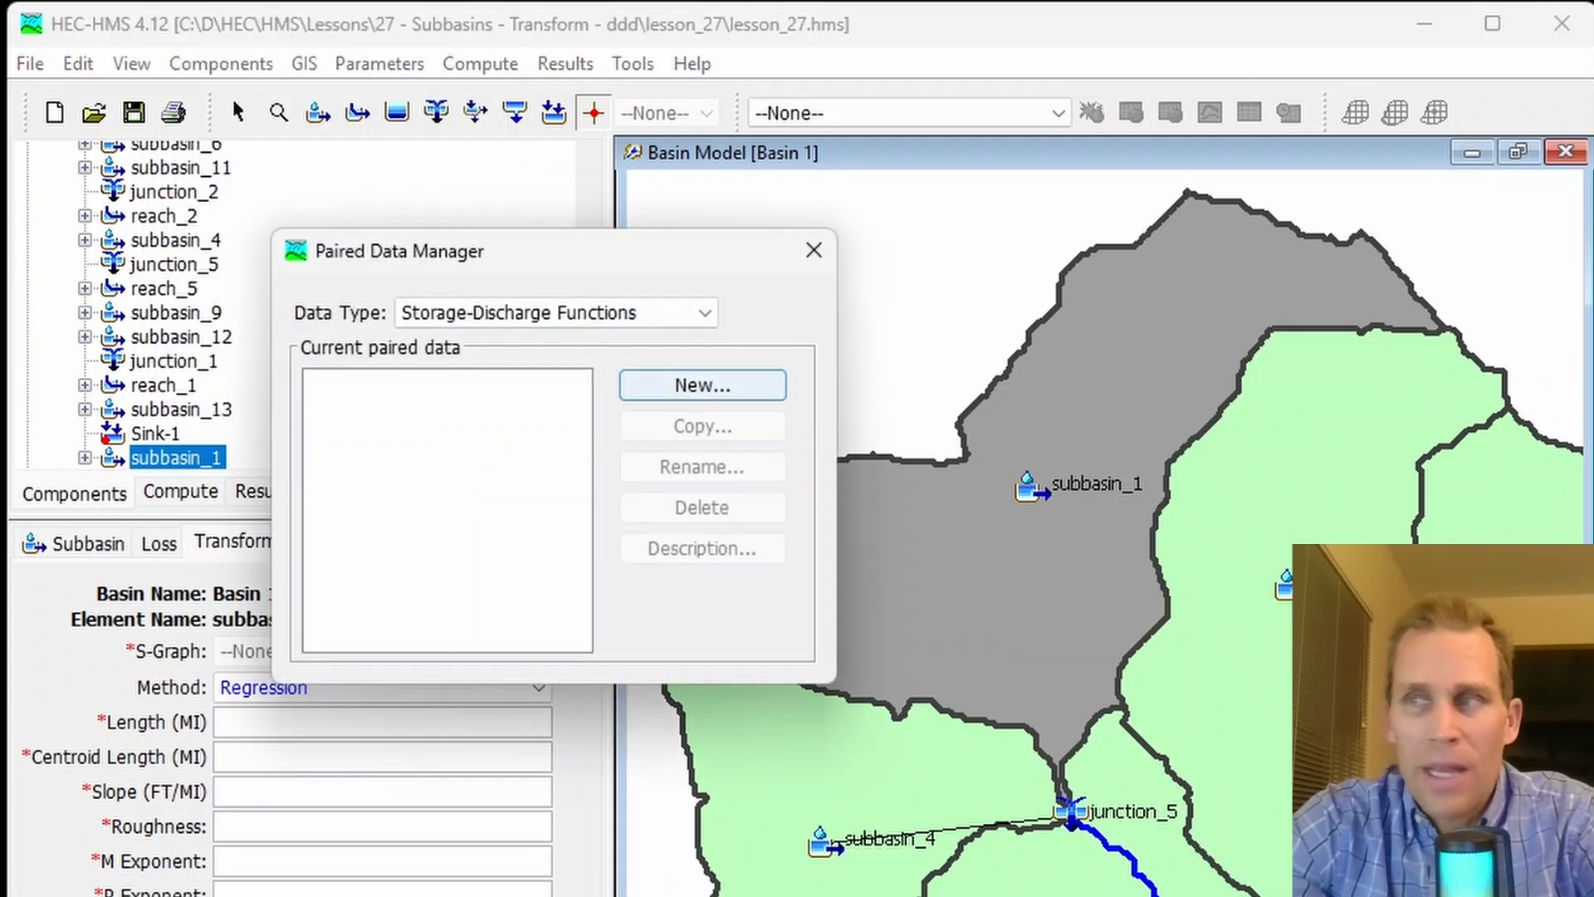
{"action": "left_click", "coordinate": [490, 320]}
{"action": "left_click", "coordinate": [499, 456]}
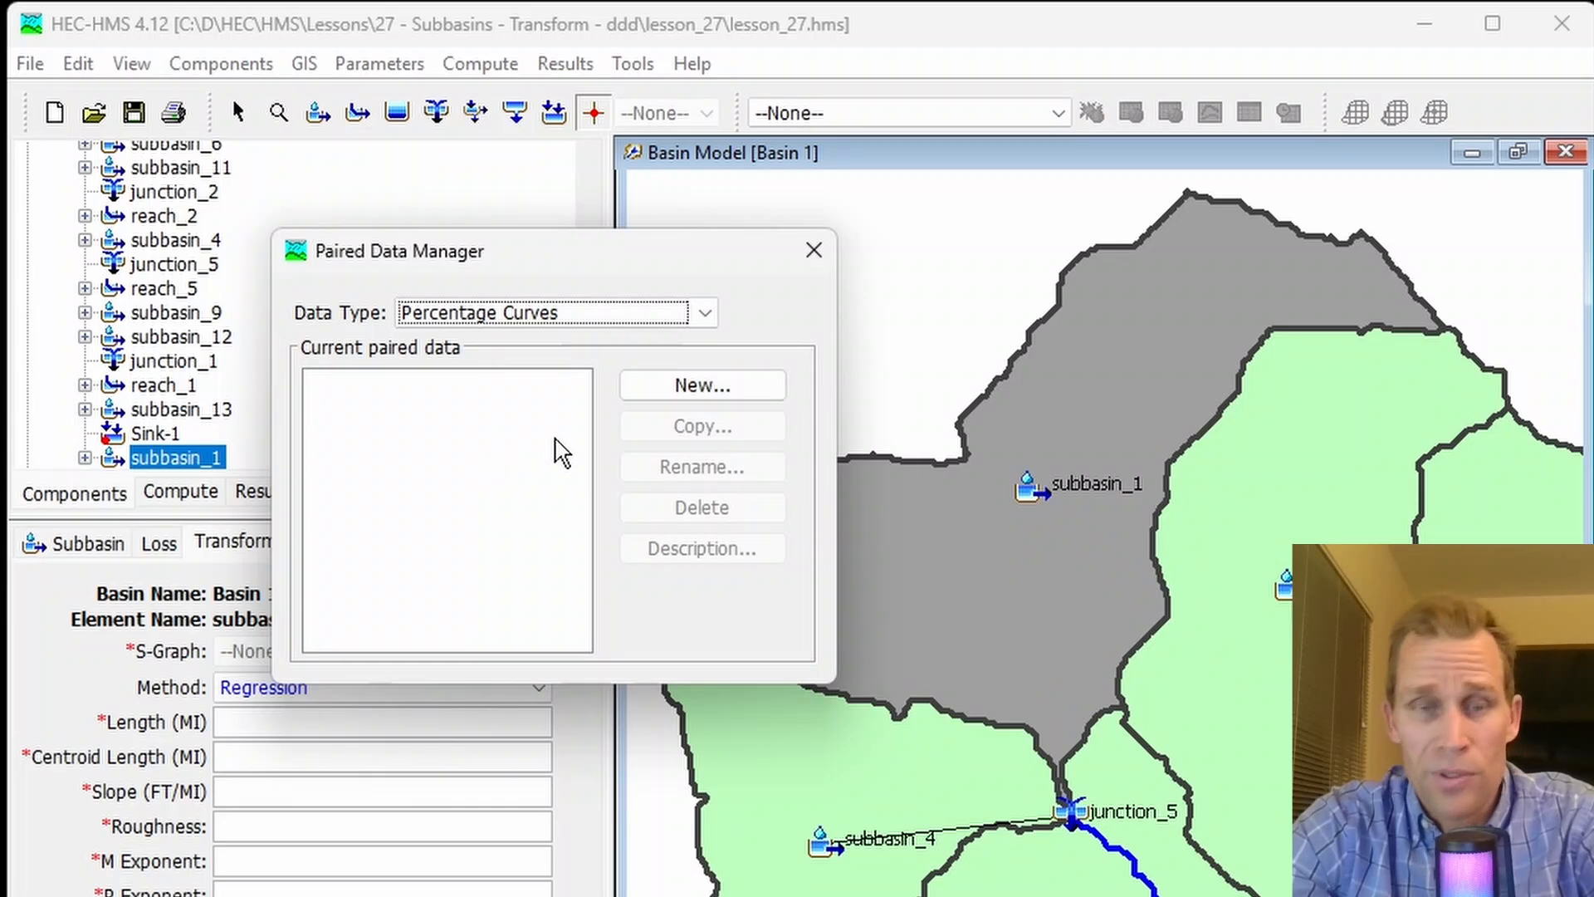
{"action": "left_click", "coordinate": [705, 387]}
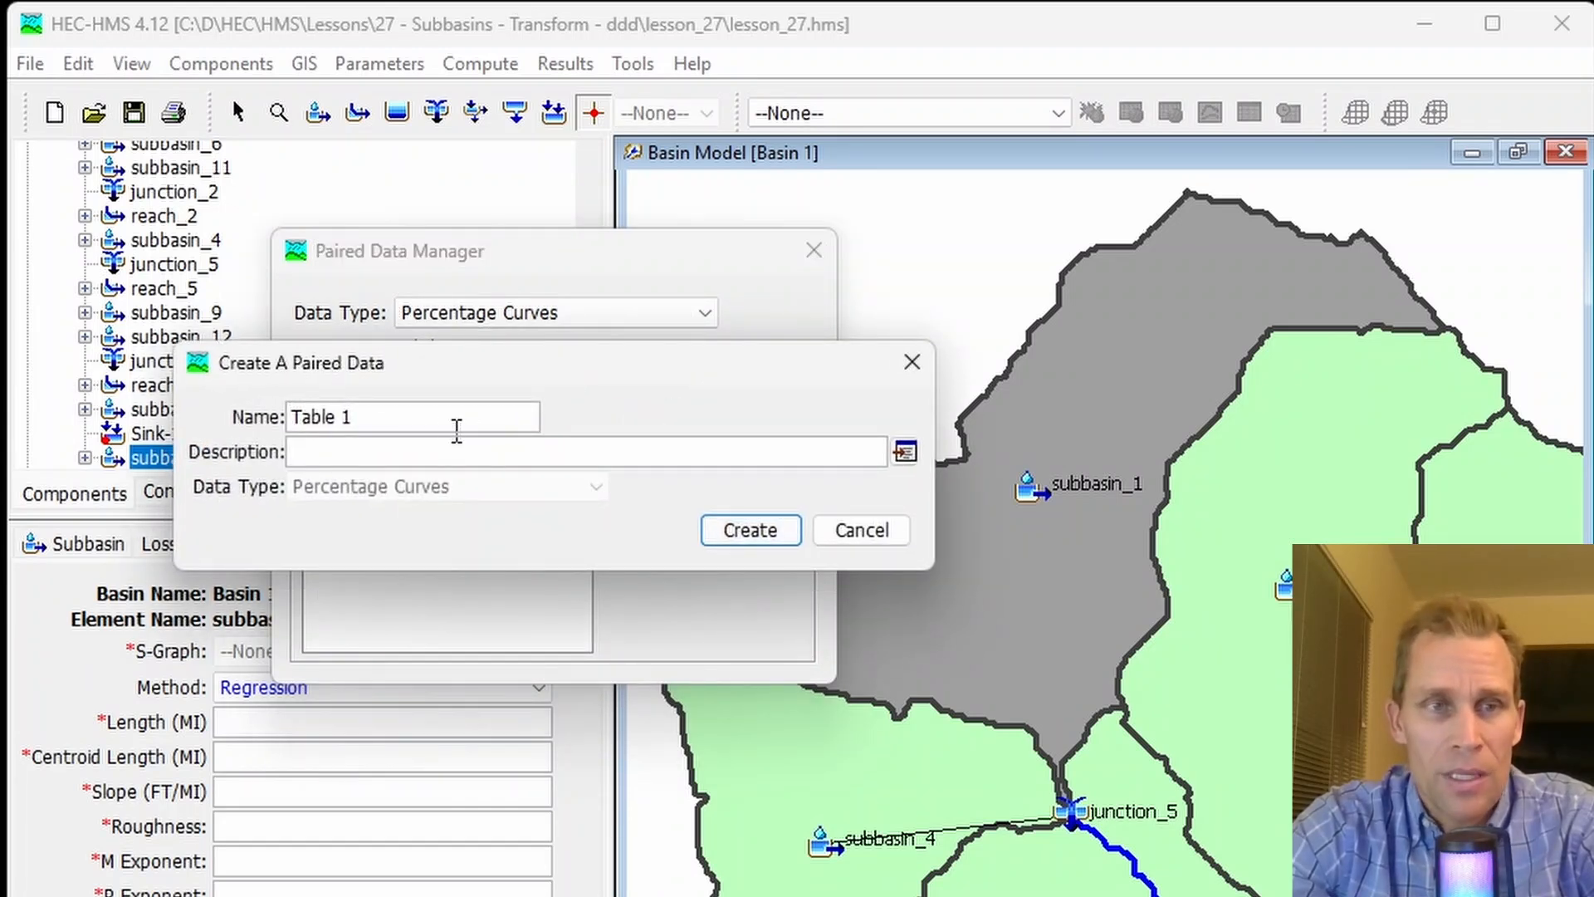
{"action": "left_click_drag", "start_coordinate": [442, 422], "coordinate": [252, 430]}
{"action": "type", "text": "sGraph1"}
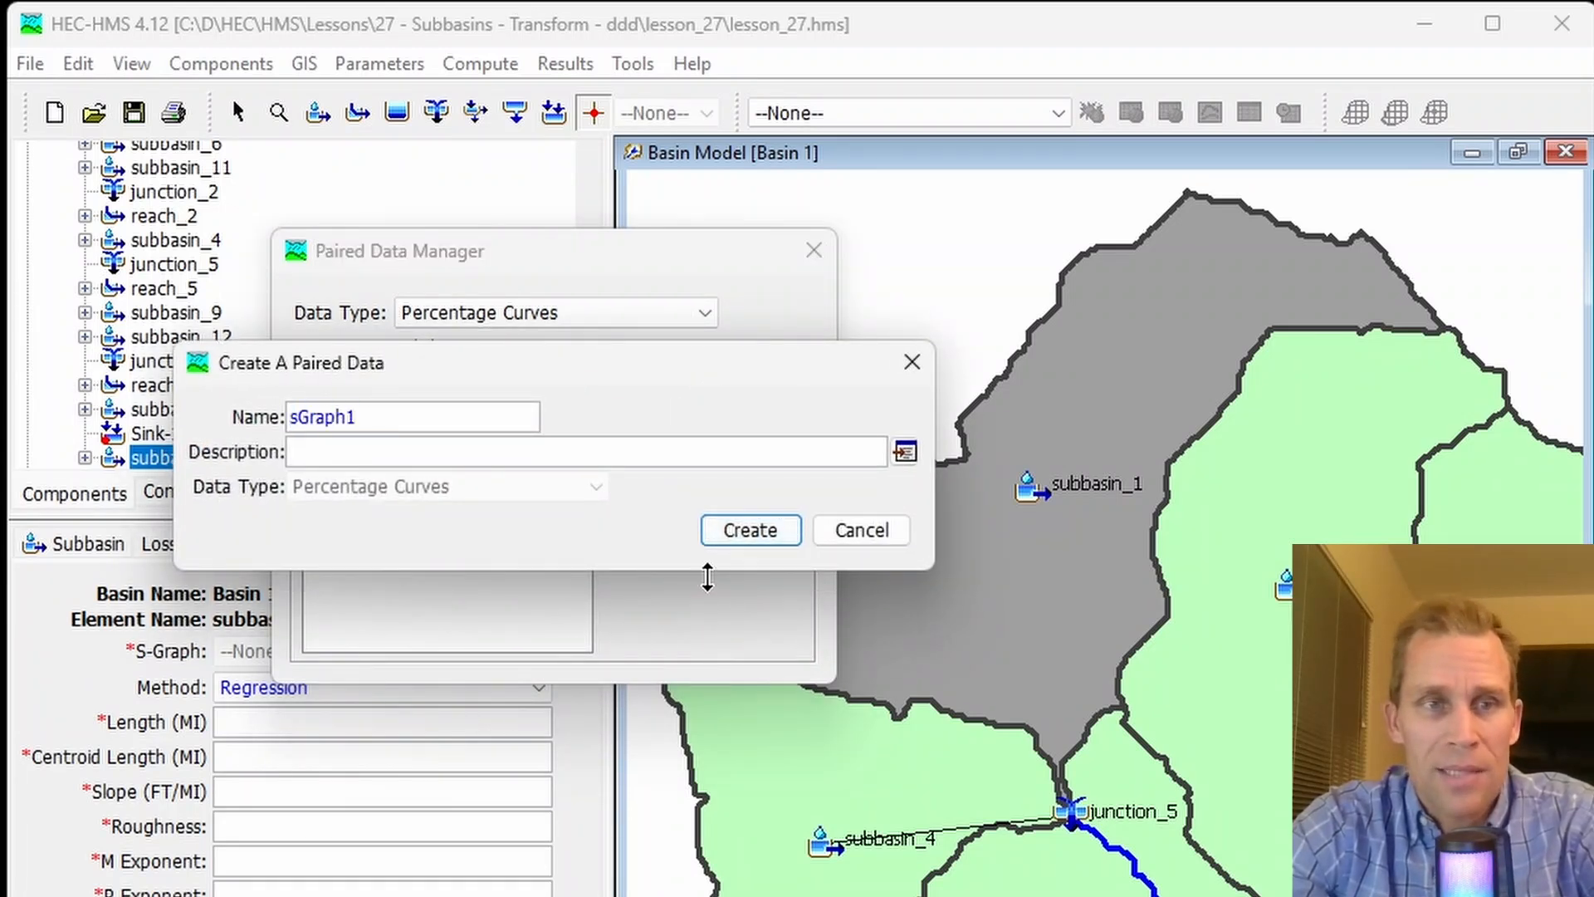
{"action": "left_click", "coordinate": [750, 535]}
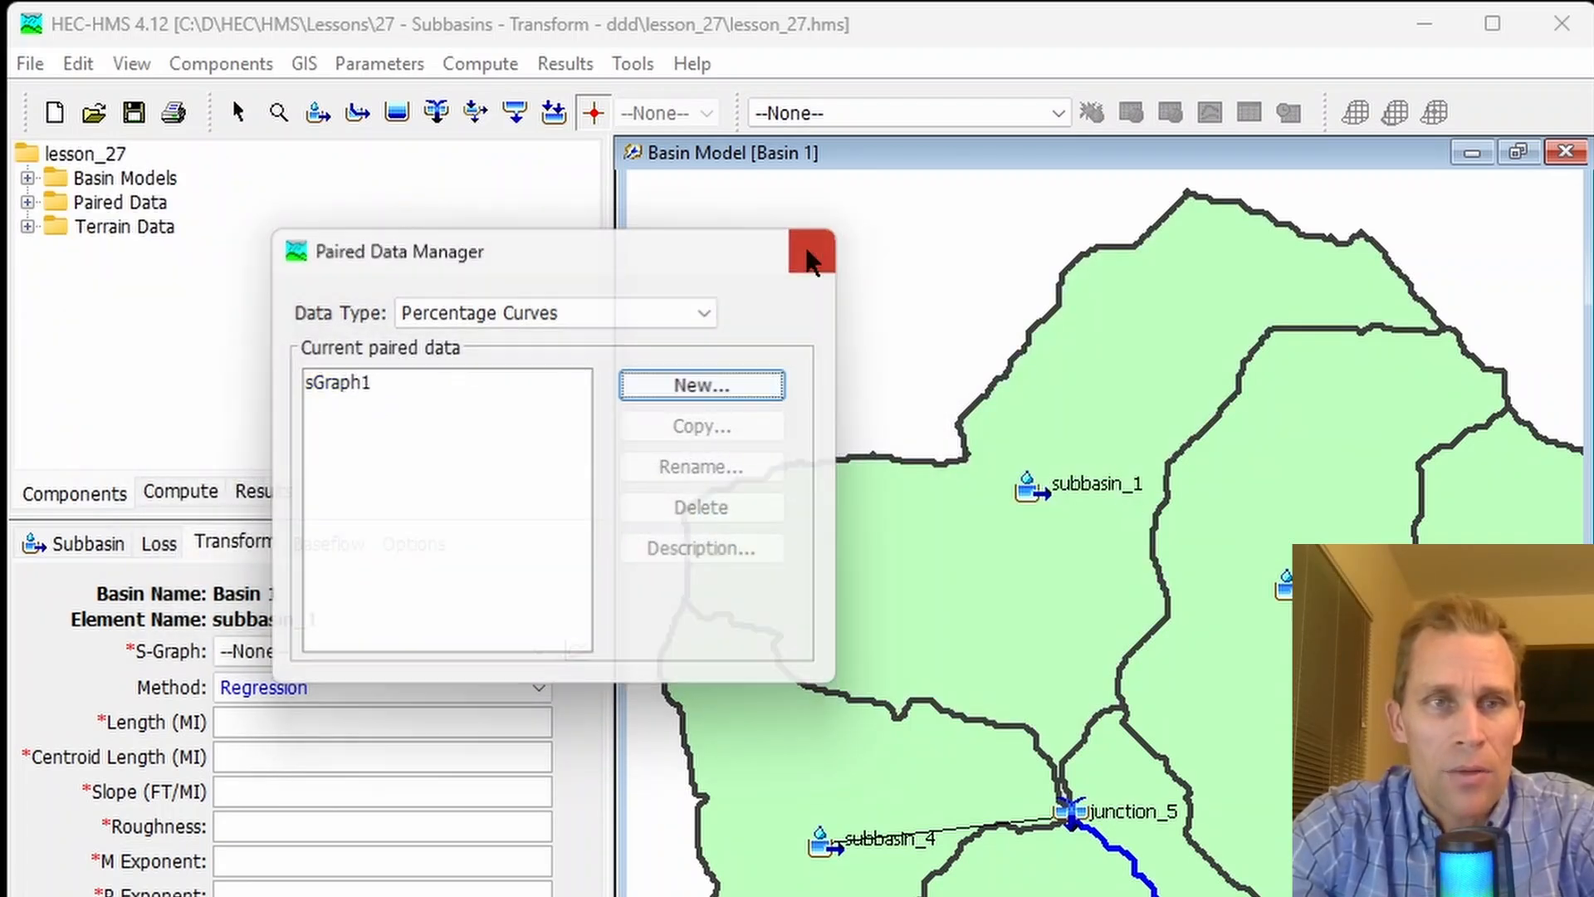
{"action": "left_click", "coordinate": [814, 250]}
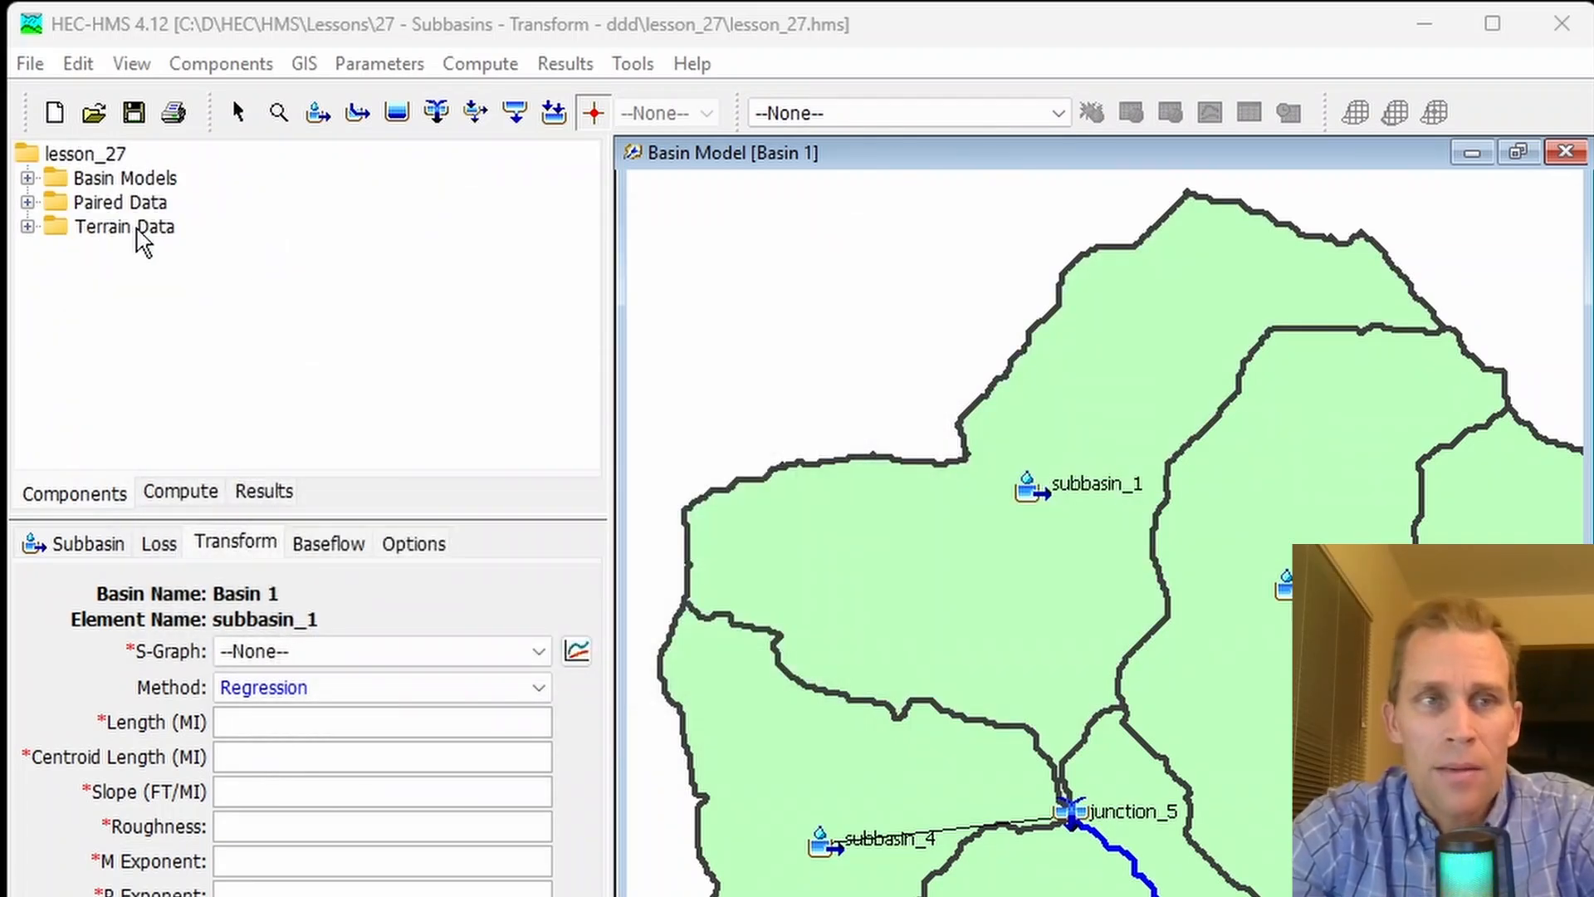
- Open sGraph1 under the Percentage Curves paired data and set its data source to Data Storage System (HEC-DSS)
{"action": "left_click", "coordinate": [27, 202]}
{"action": "left_click", "coordinate": [112, 203]}
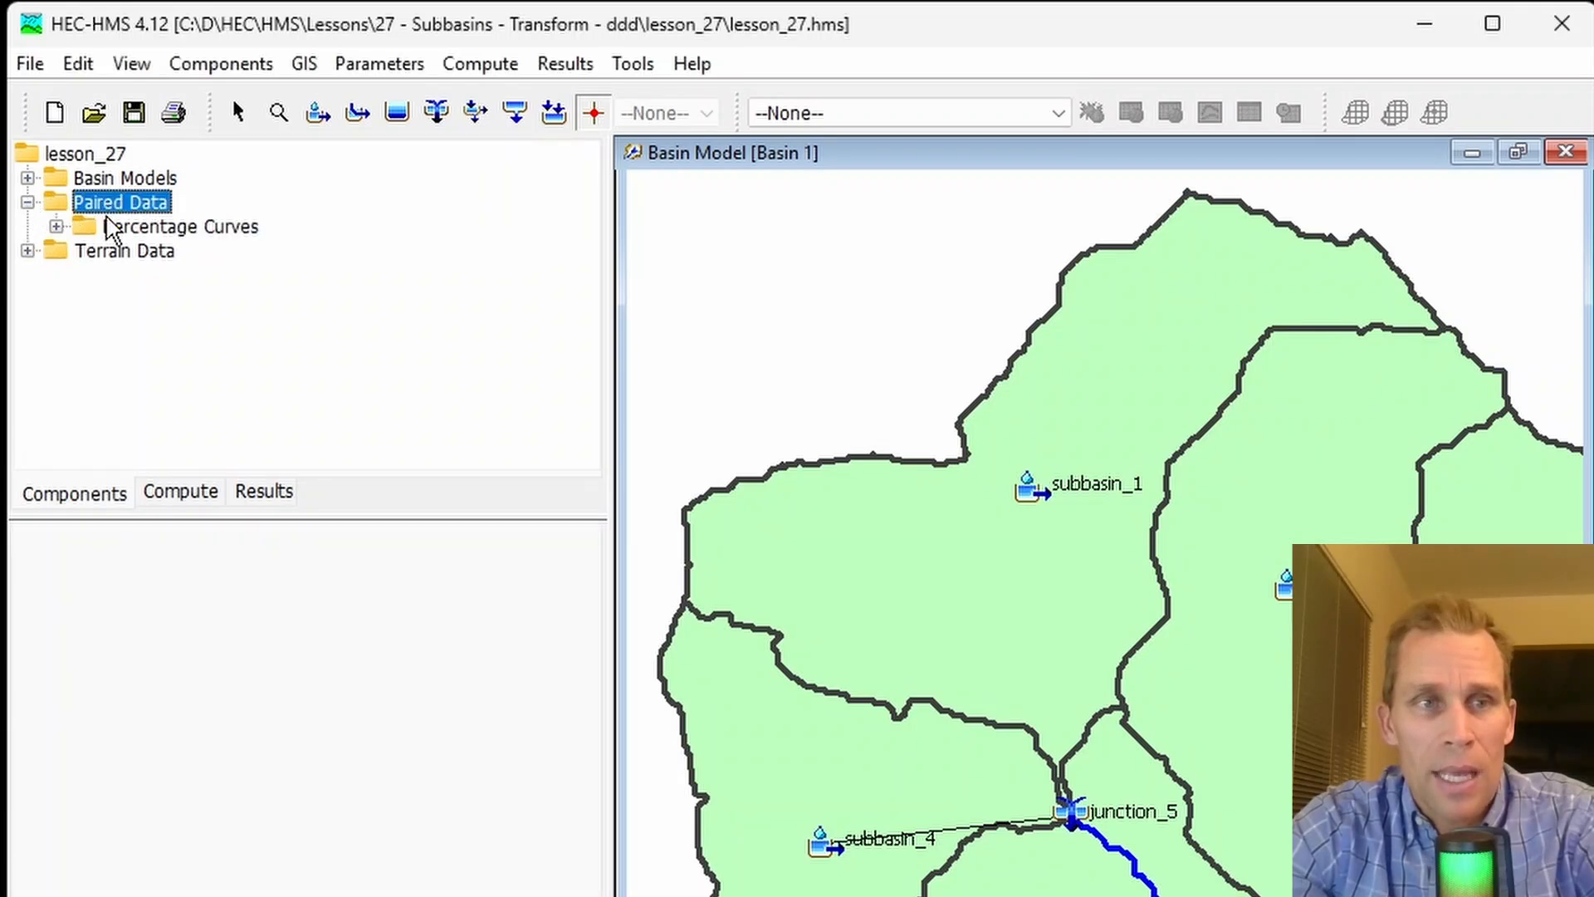
{"action": "left_click", "coordinate": [137, 229]}
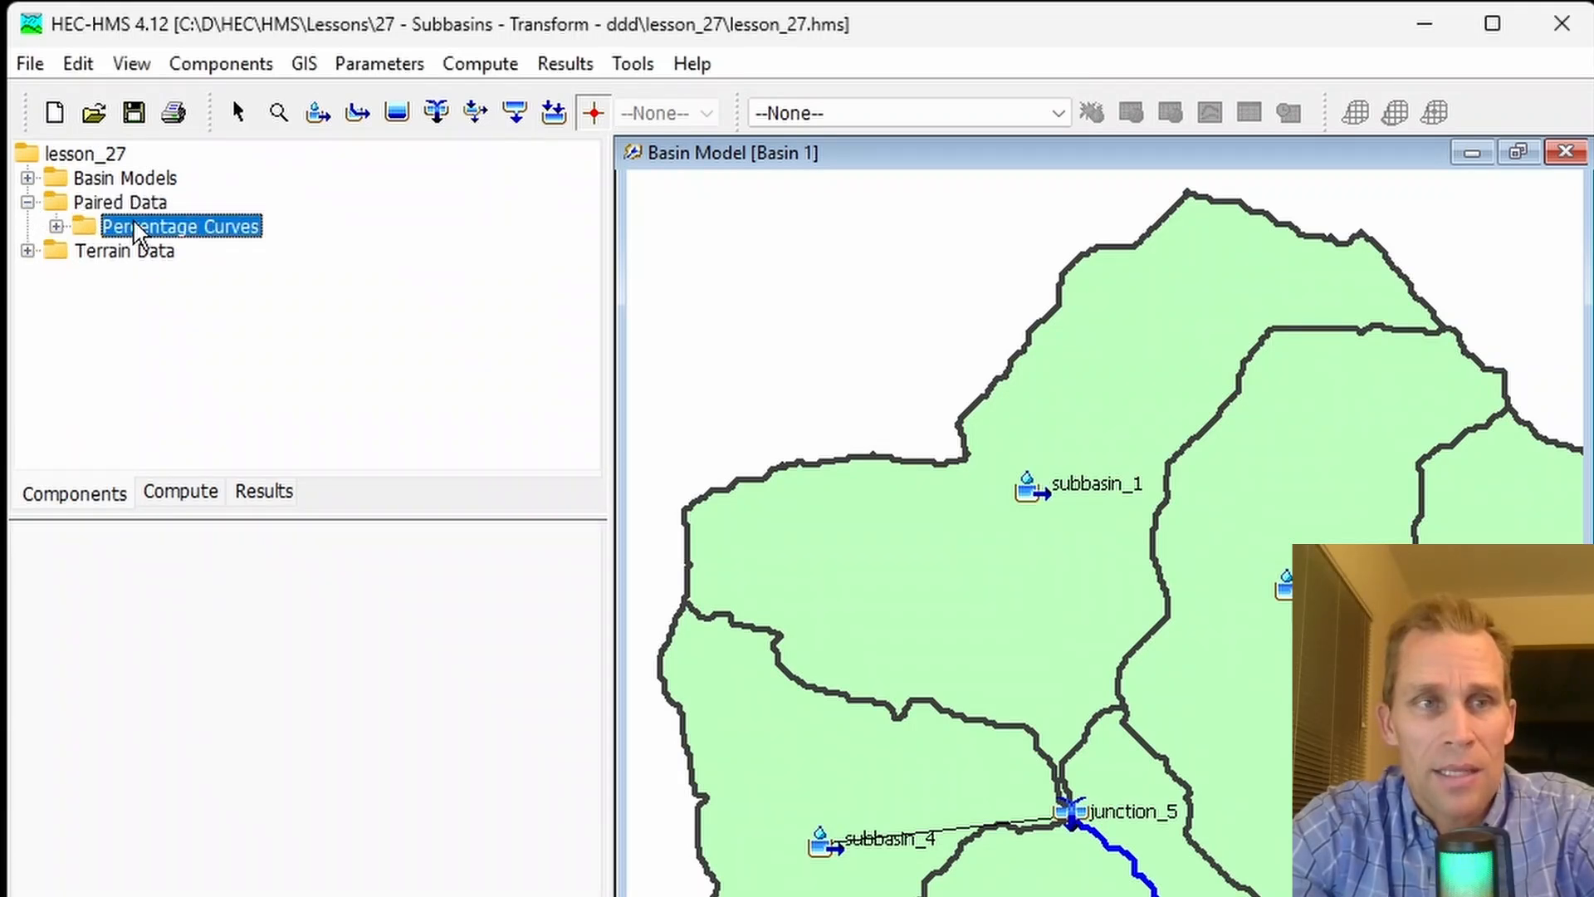
{"action": "left_click", "coordinate": [55, 226]}
{"action": "left_click", "coordinate": [166, 253]}
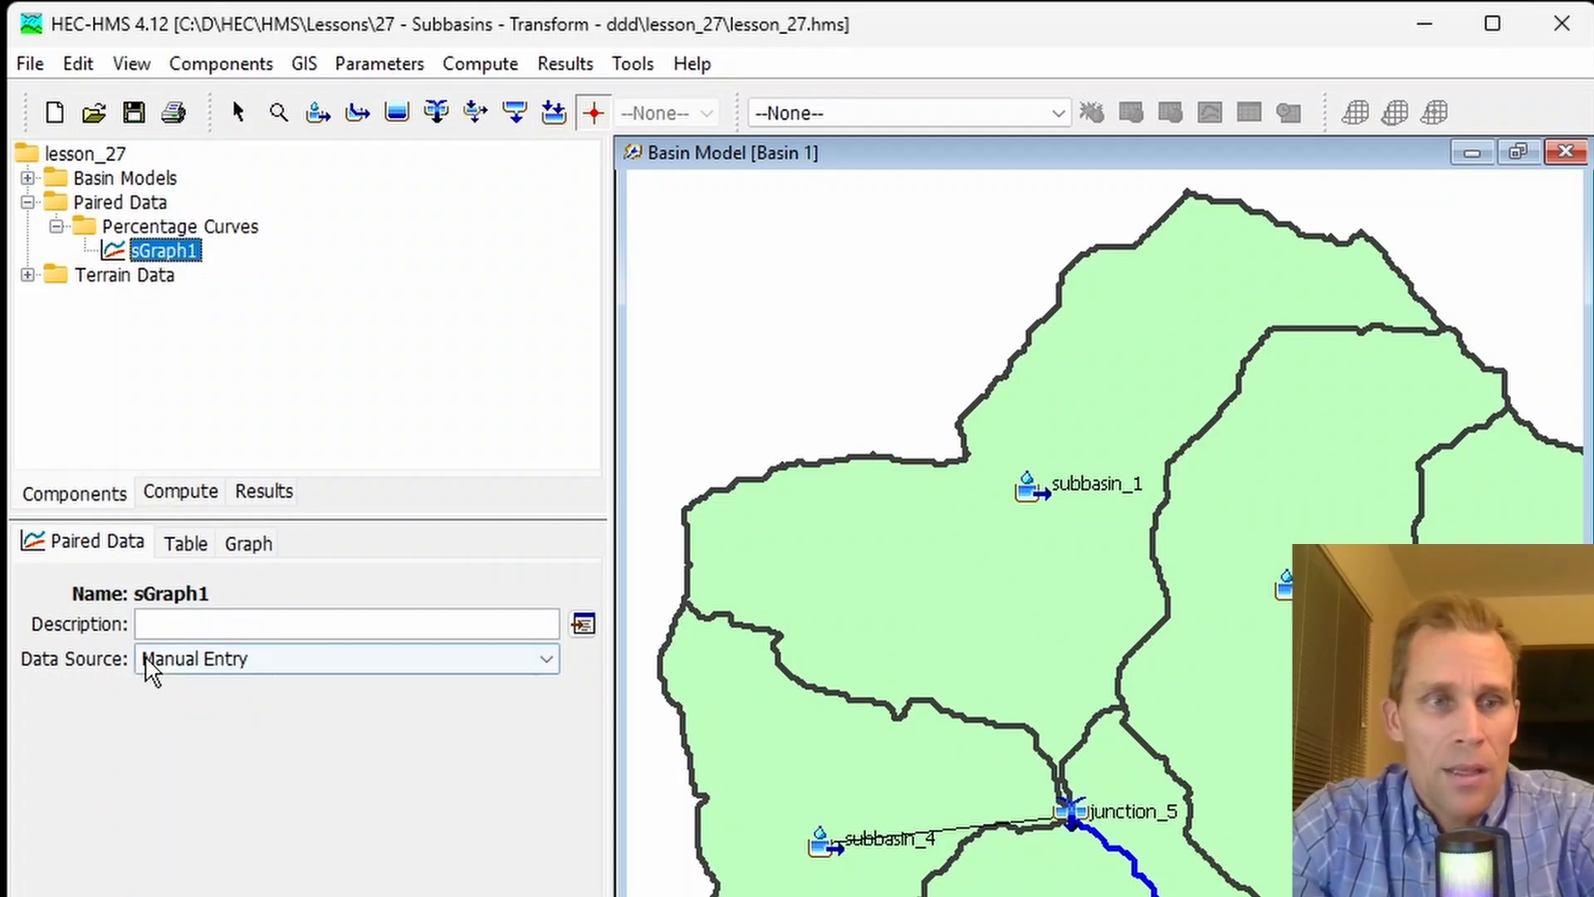
{"action": "left_click", "coordinate": [191, 664]}
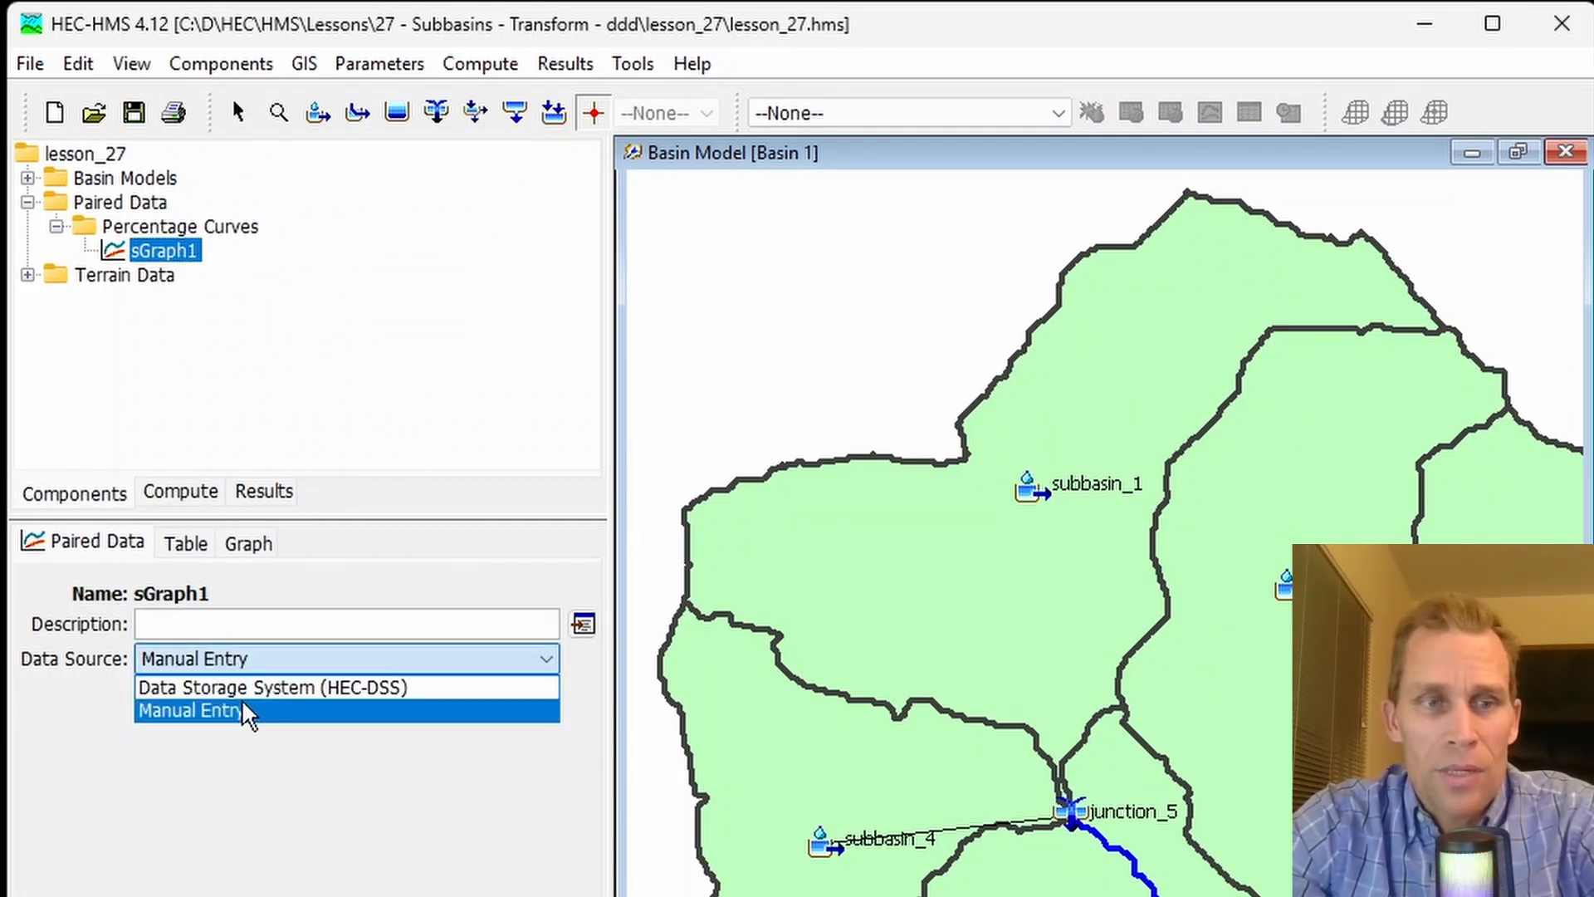
{"action": "left_click", "coordinate": [295, 687]}
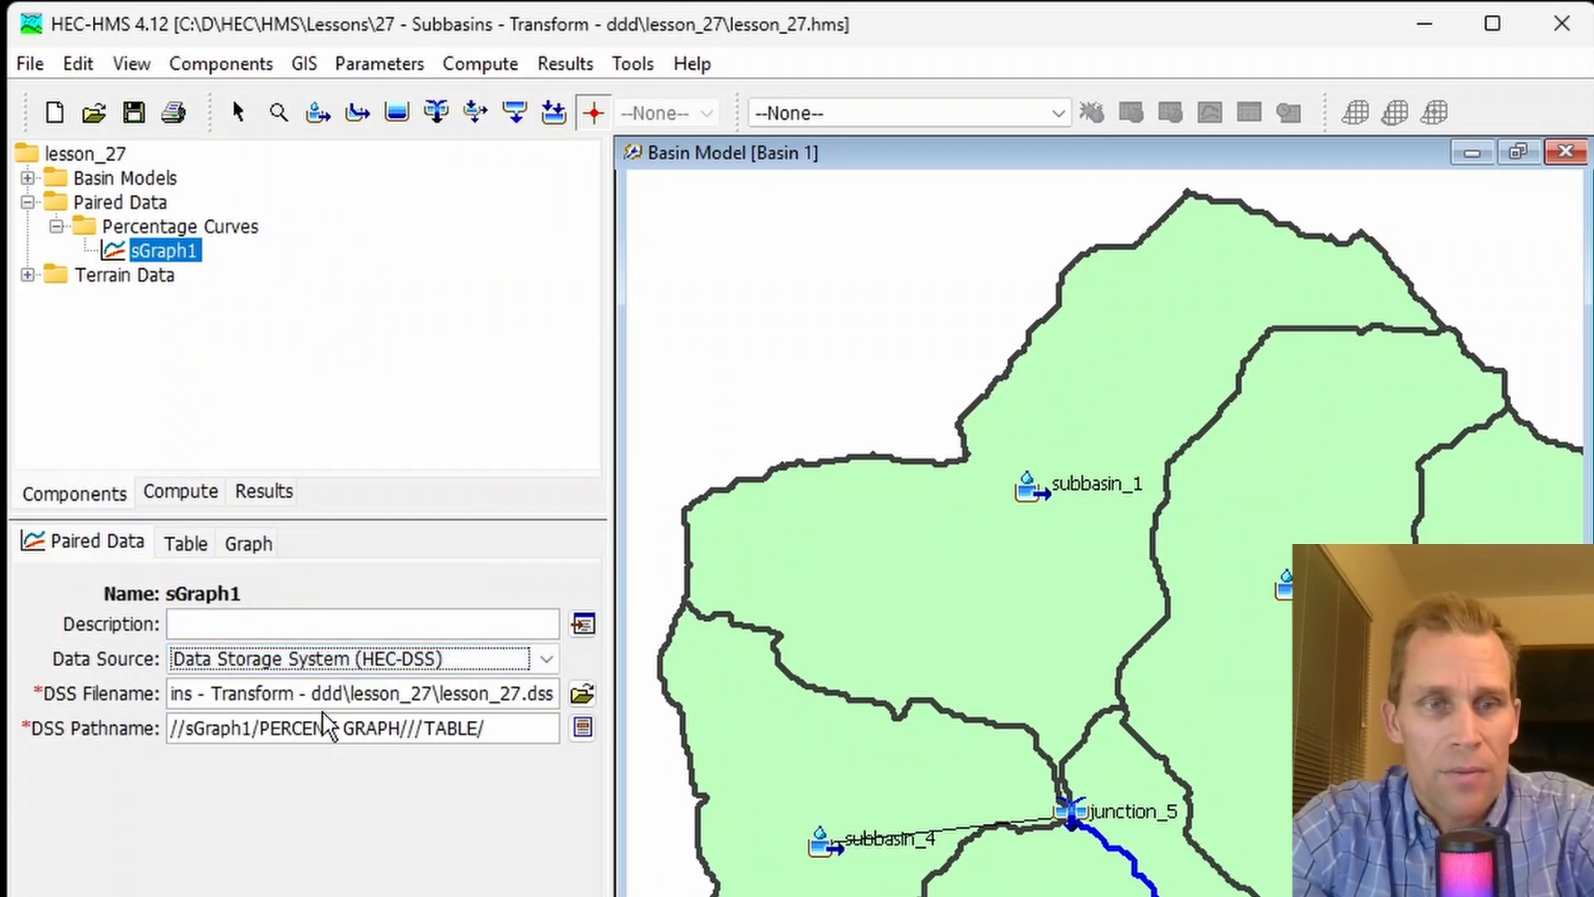
- Check the DSS filename of sGraph1 and change its data source to Manual Entry
{"action": "left_click", "coordinate": [195, 692]}
{"action": "left_click_drag", "start_coordinate": [196, 692], "coordinate": [573, 695]}
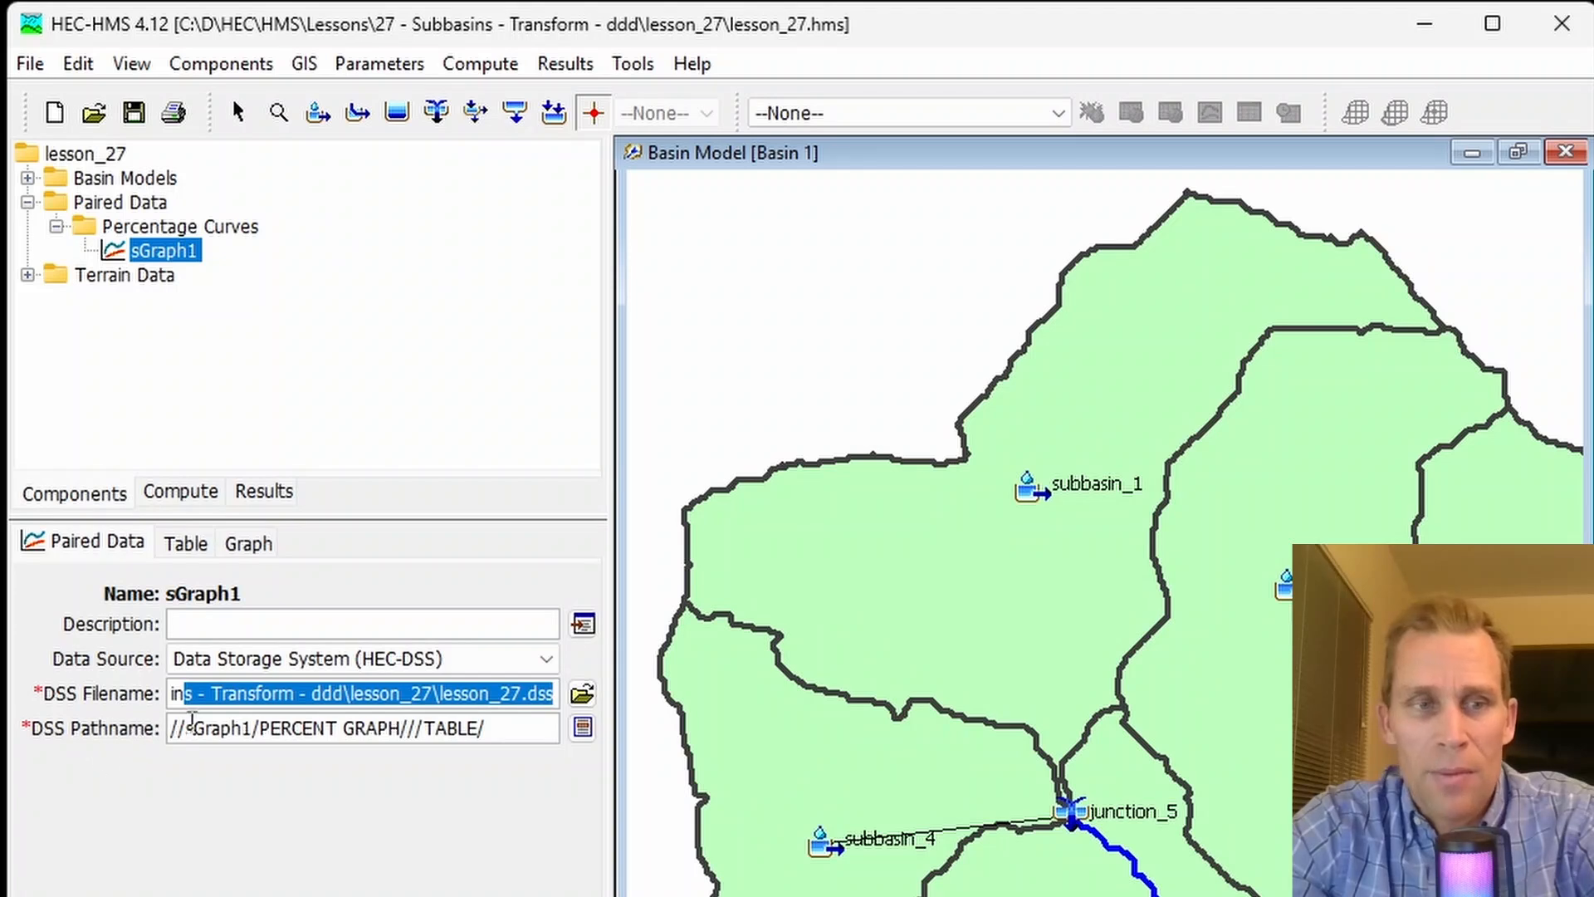
{"action": "left_click", "coordinate": [91, 534]}
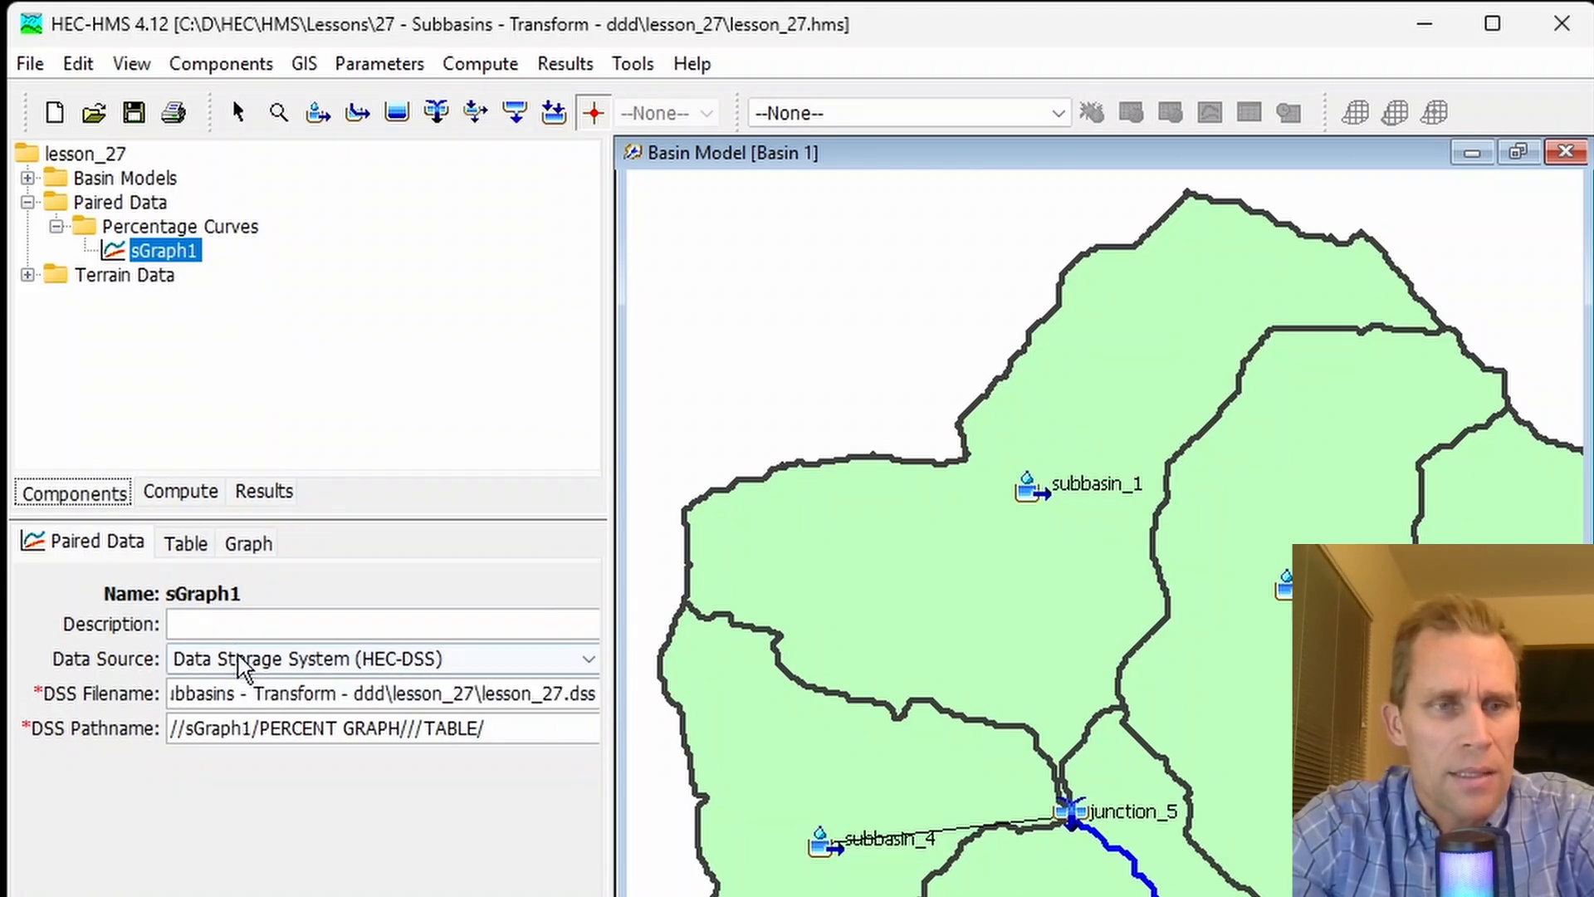
{"action": "left_click", "coordinate": [241, 660]}
{"action": "left_click", "coordinate": [249, 713]}
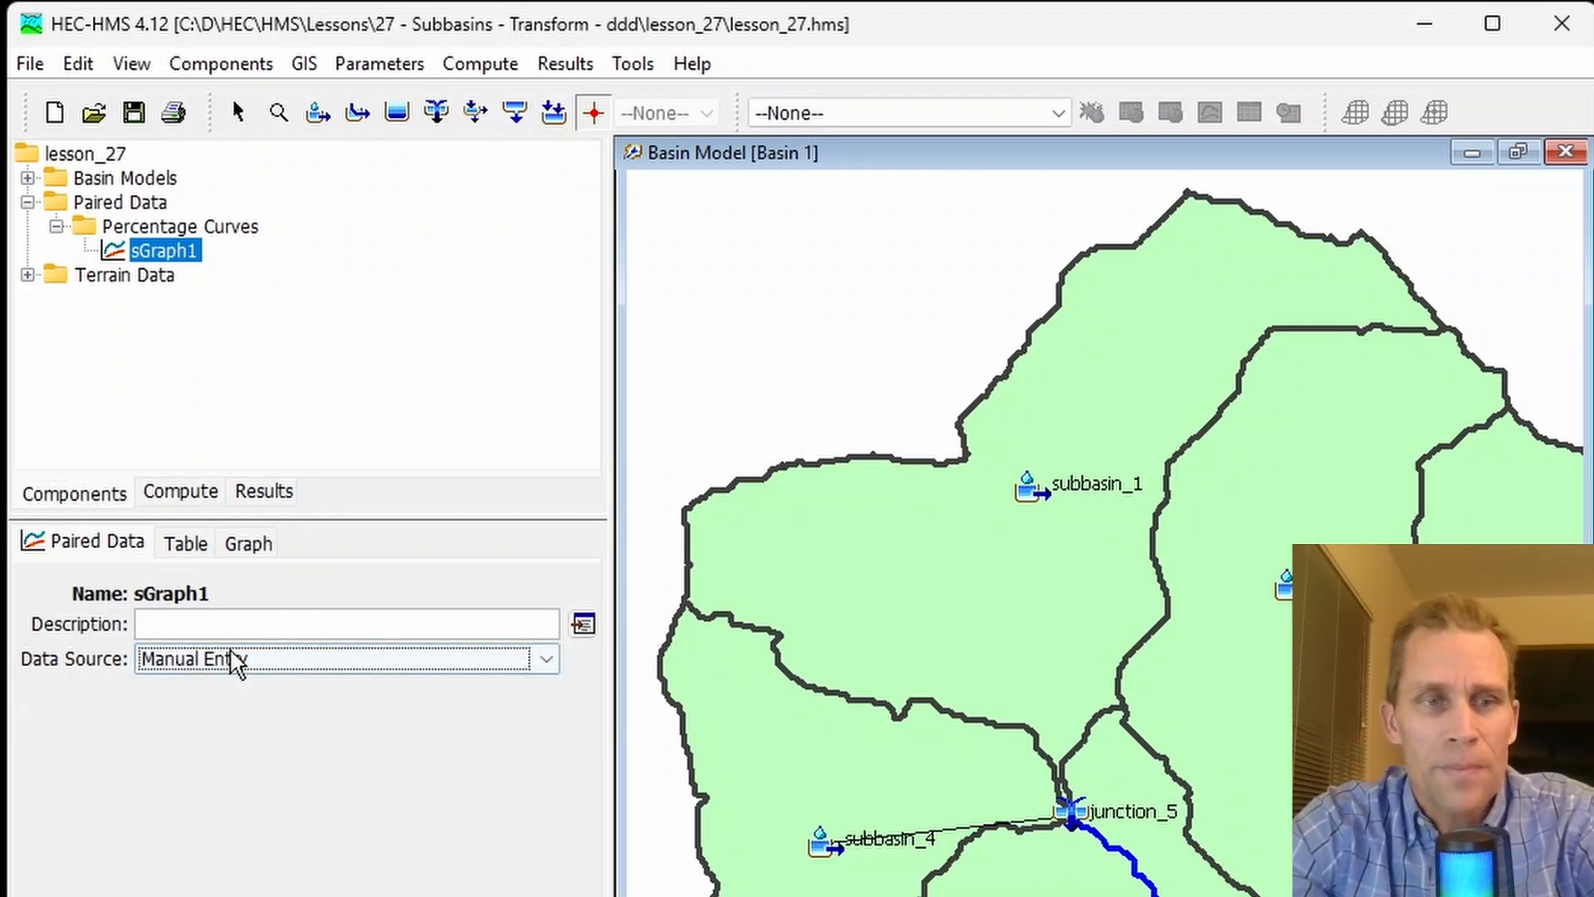
- Open the data table of sGraph1 and examine the start and end rows of its two percent columns
{"action": "left_click", "coordinate": [190, 545]}
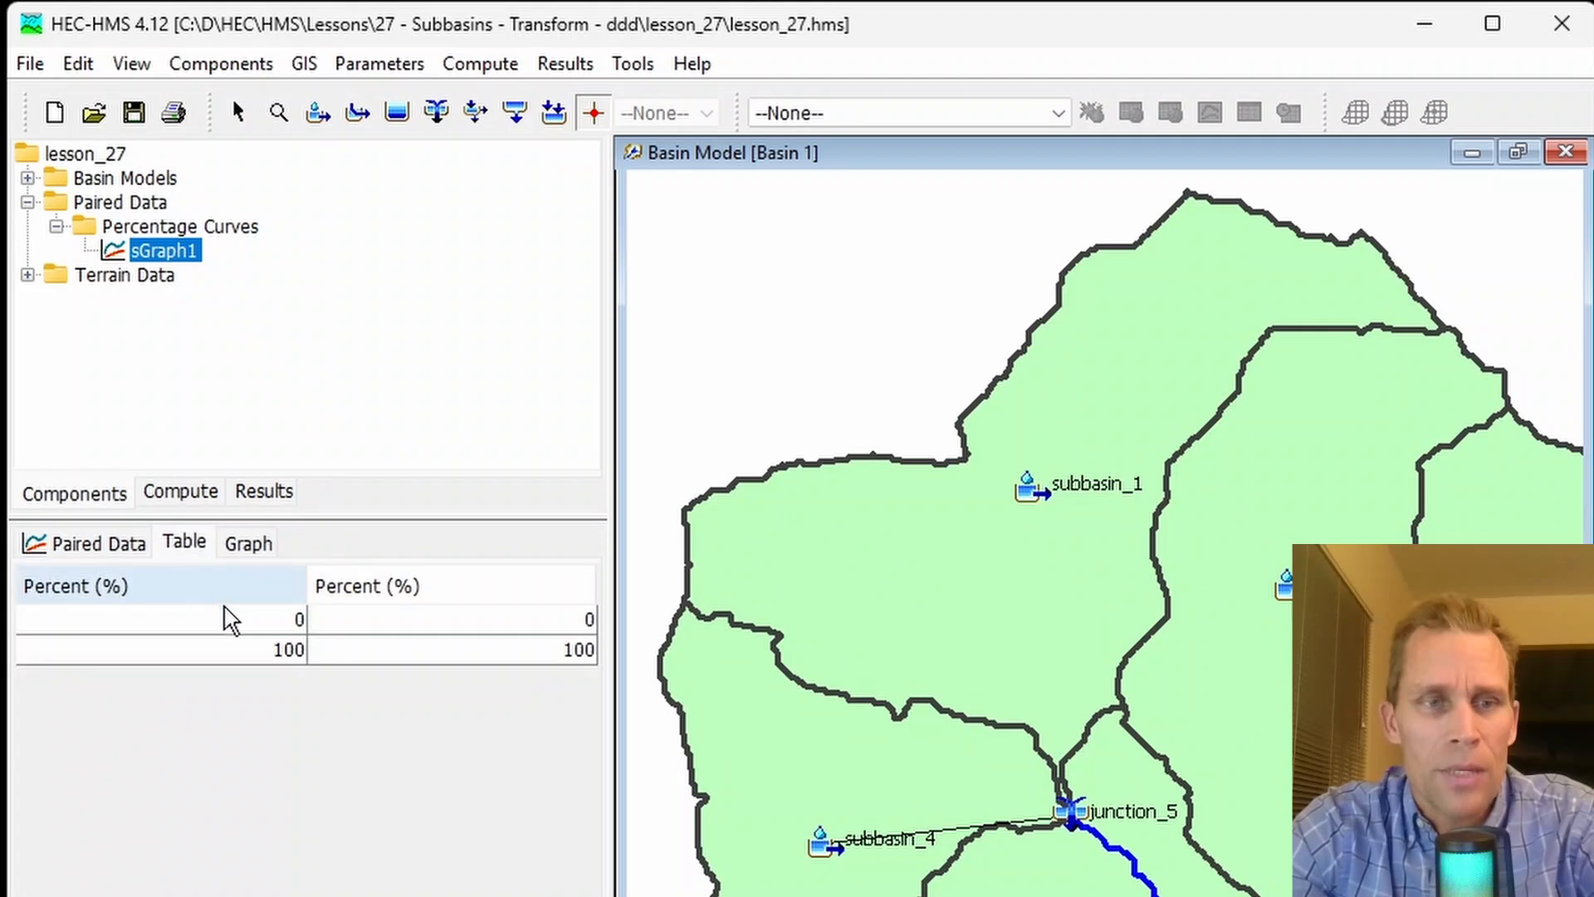
{"action": "left_click", "coordinate": [238, 626]}
{"action": "left_click", "coordinate": [249, 650]}
{"action": "left_click", "coordinate": [452, 652]}
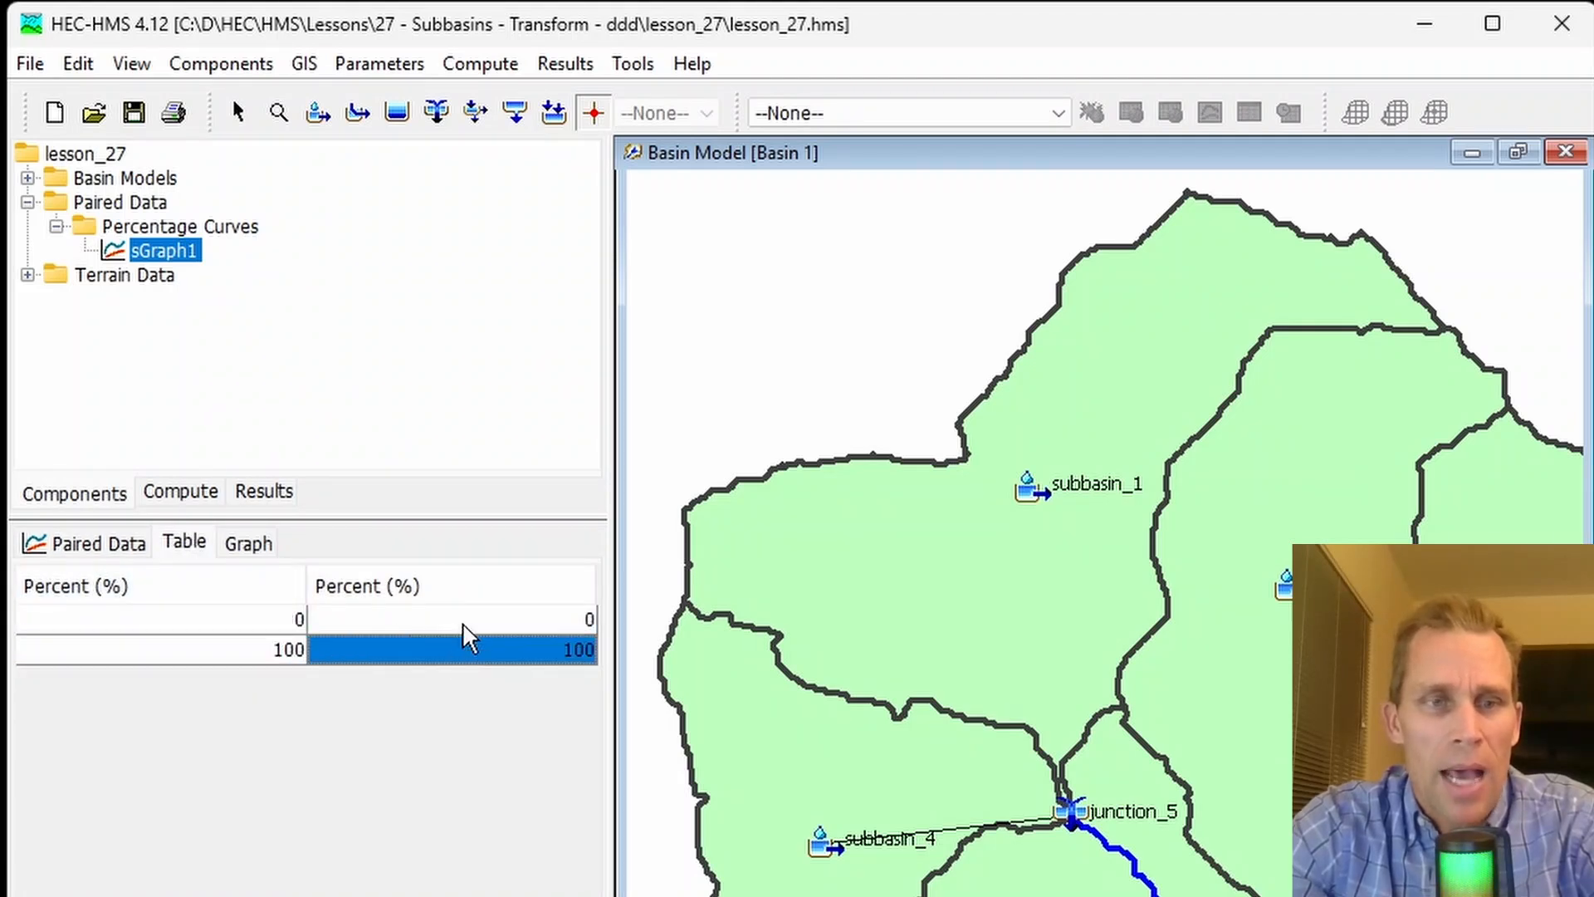
{"action": "left_click", "coordinate": [461, 622]}
{"action": "left_click", "coordinate": [287, 656]}
{"action": "left_click", "coordinate": [406, 653]}
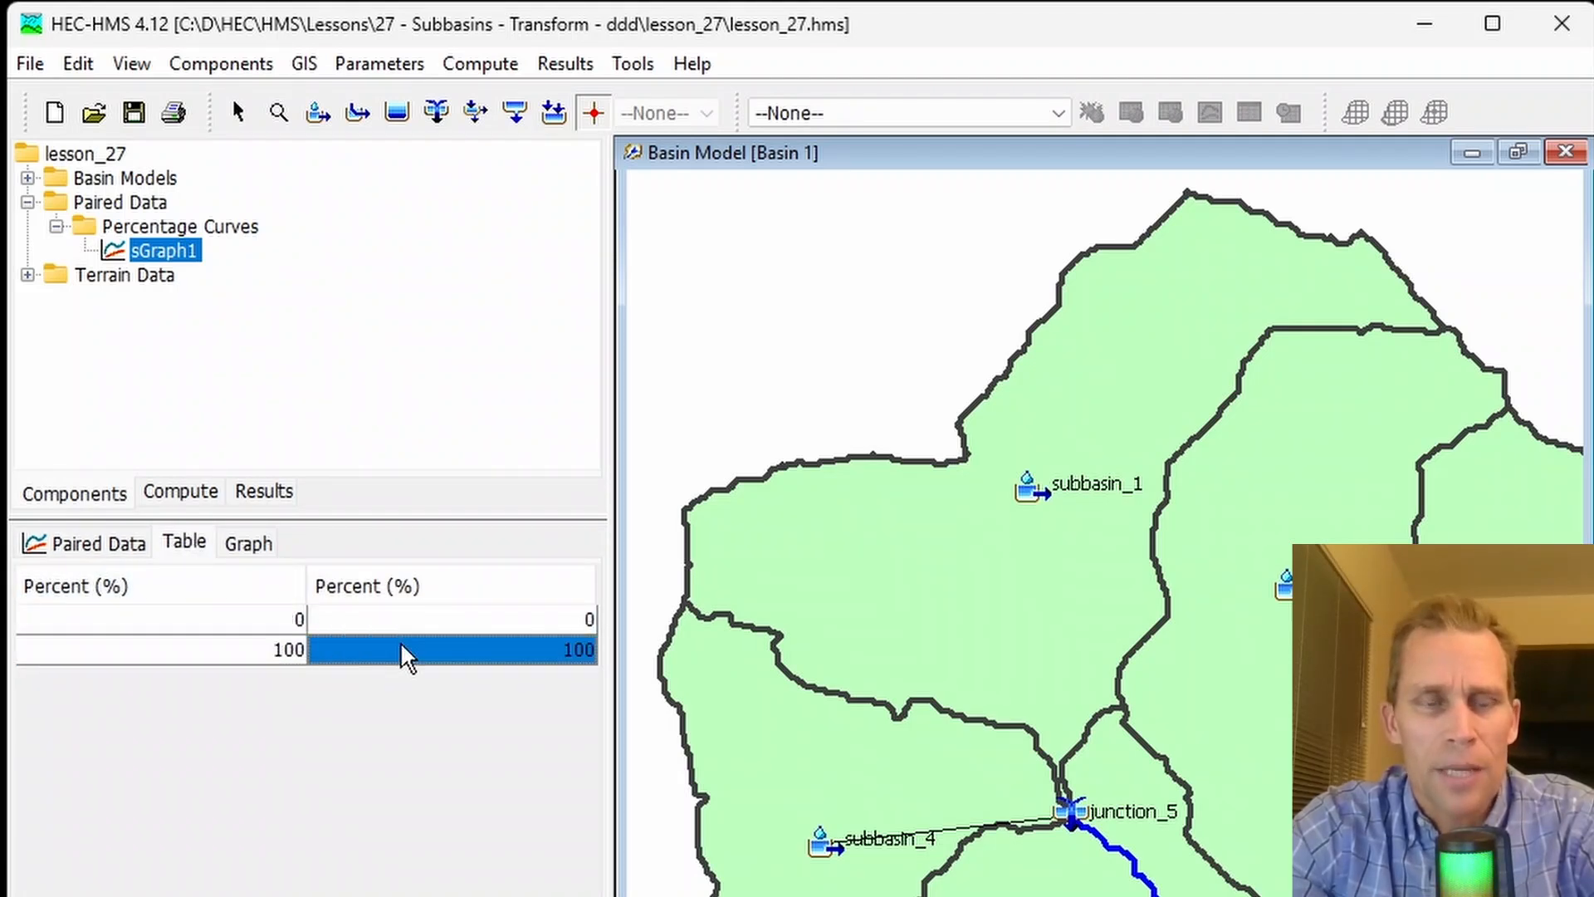
{"action": "left_click", "coordinate": [266, 630]}
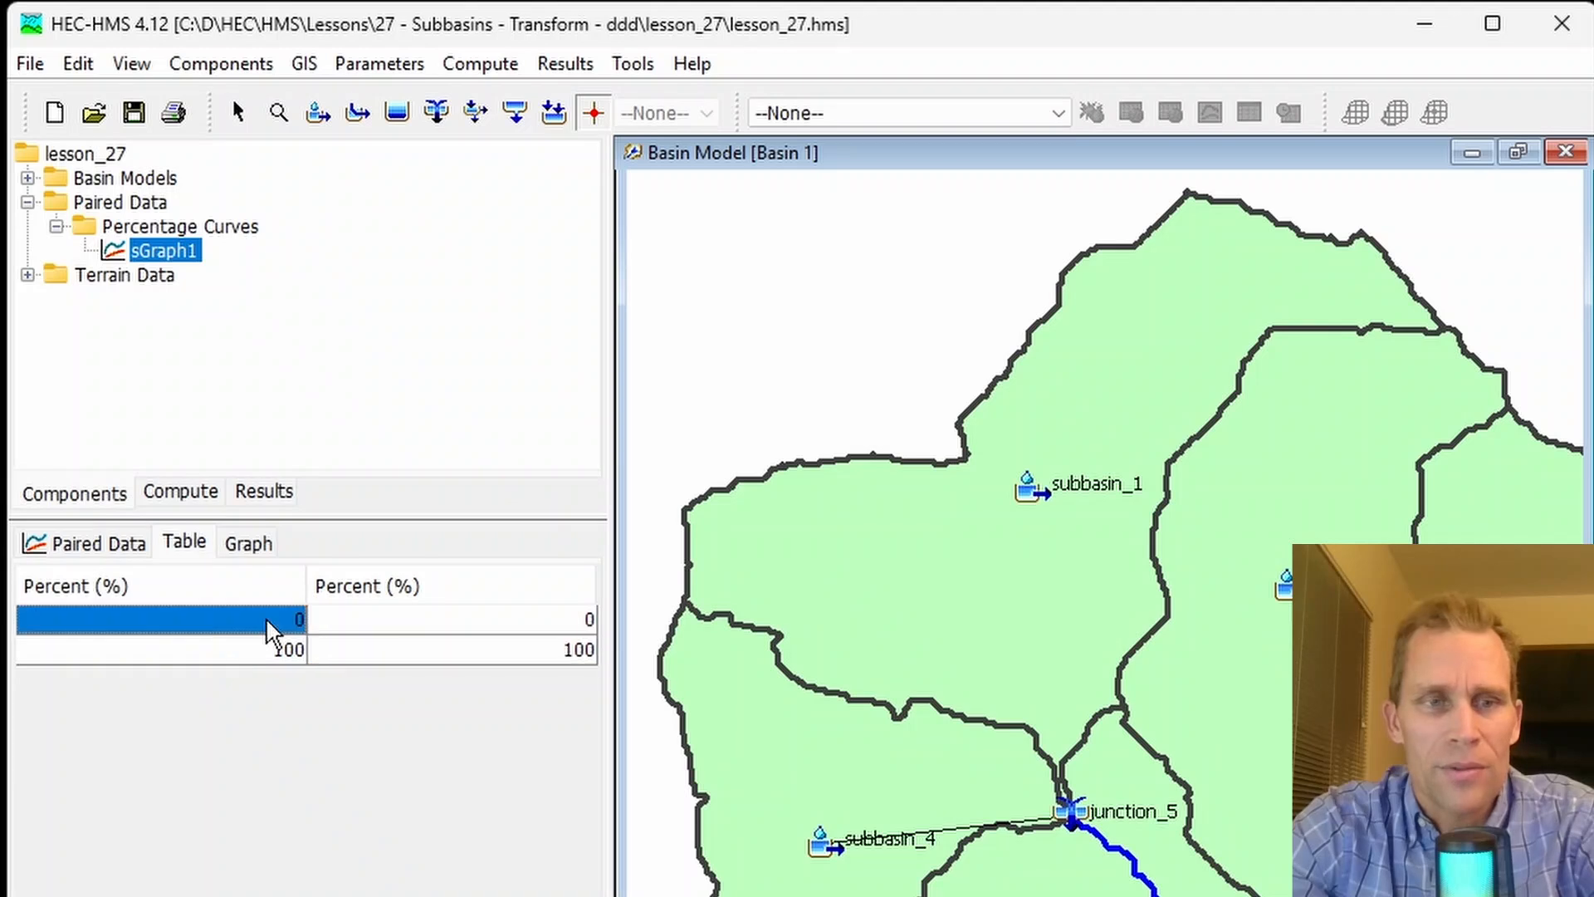
{"action": "left_click", "coordinate": [282, 653]}
{"action": "left_click", "coordinate": [424, 629]}
{"action": "left_click", "coordinate": [419, 656]}
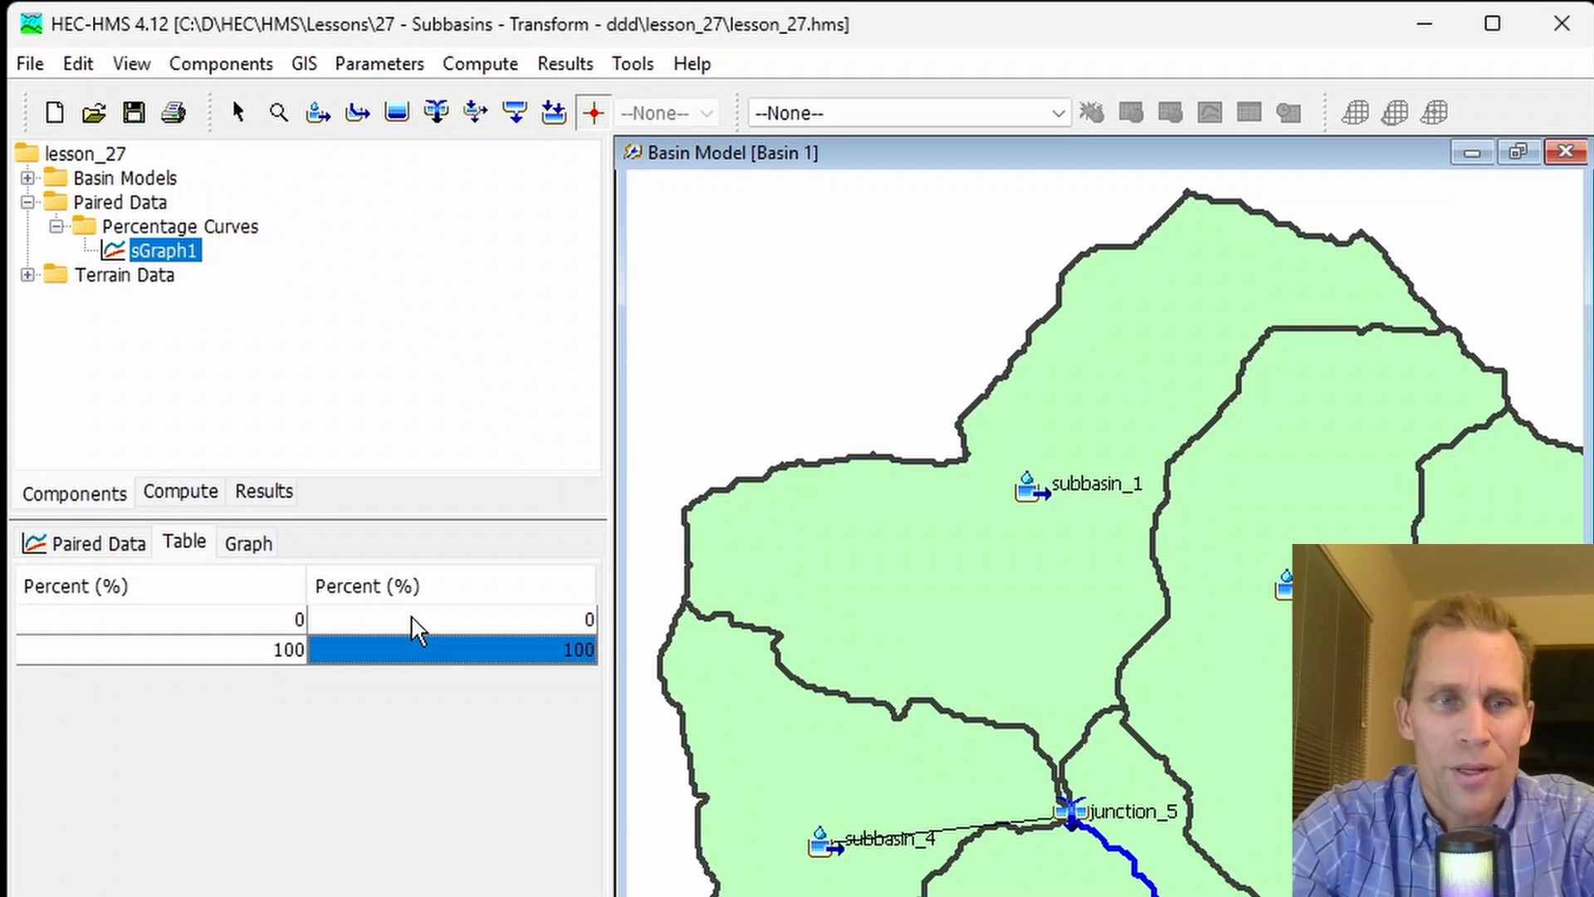
{"action": "left_click", "coordinate": [185, 621]}
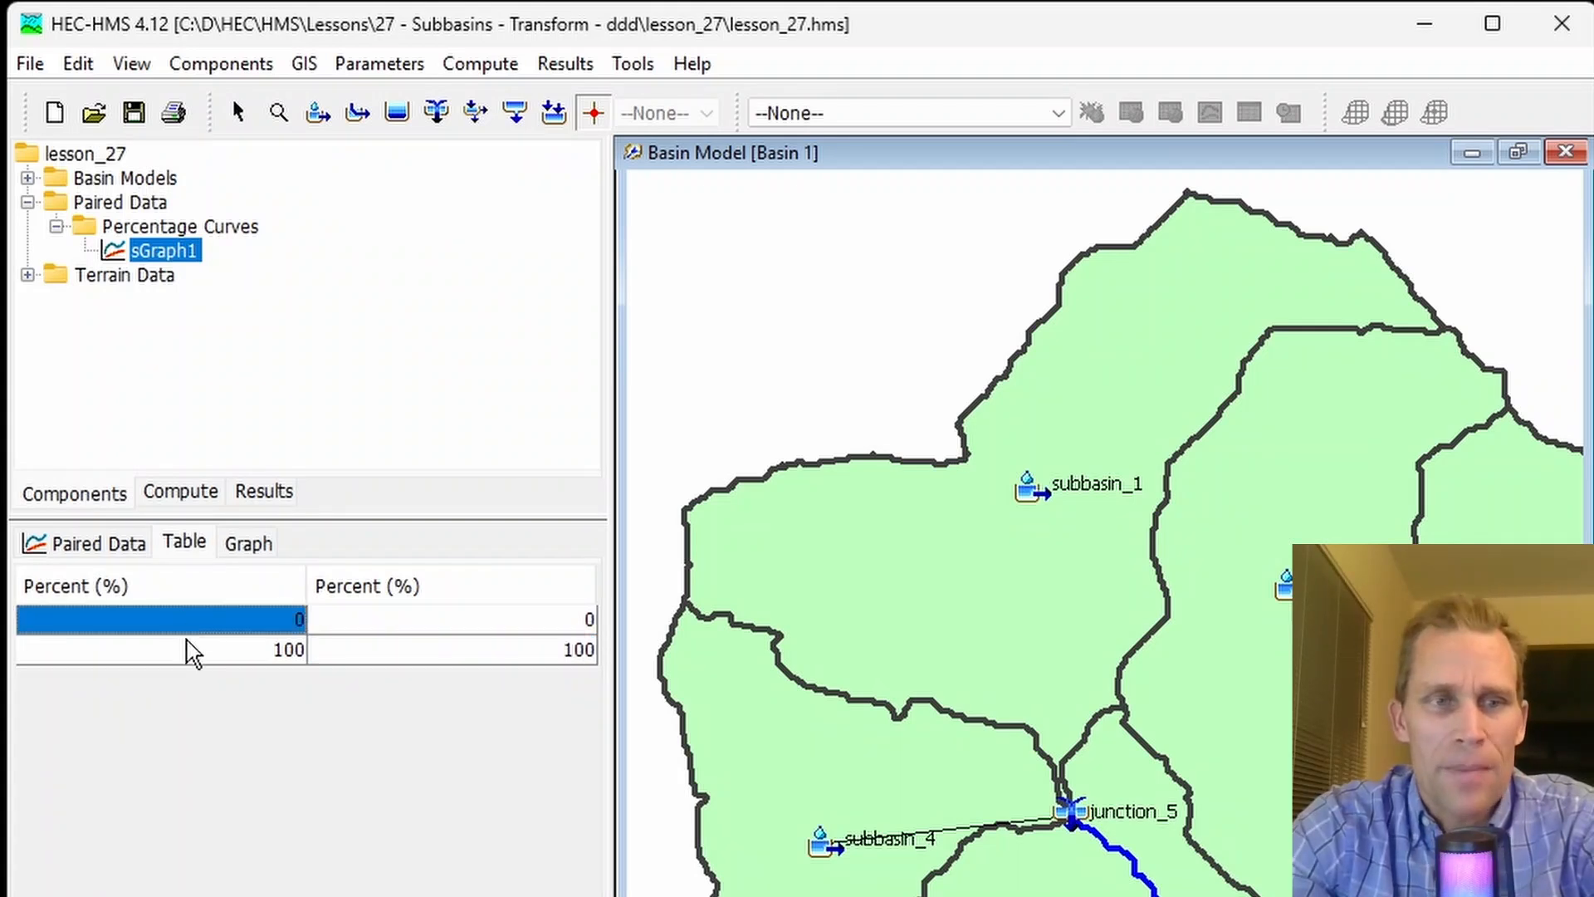
{"action": "left_click", "coordinate": [194, 654]}
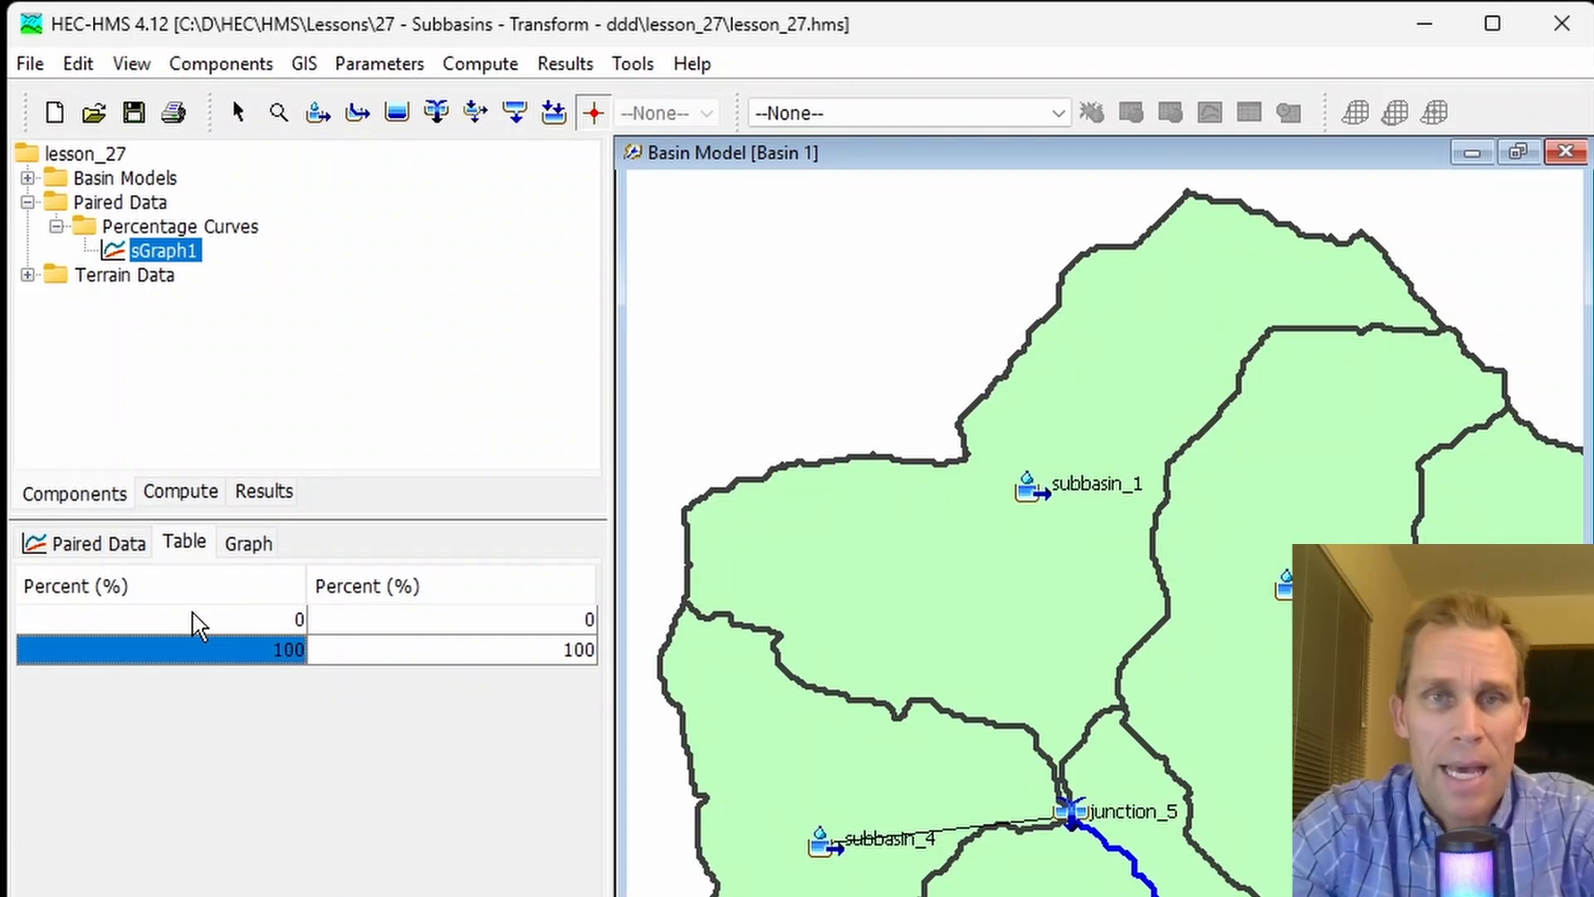
- Select subbasin_1 in the basin map and change its transform method to 2D Diffusion Wave
{"action": "left_click", "coordinate": [854, 534]}
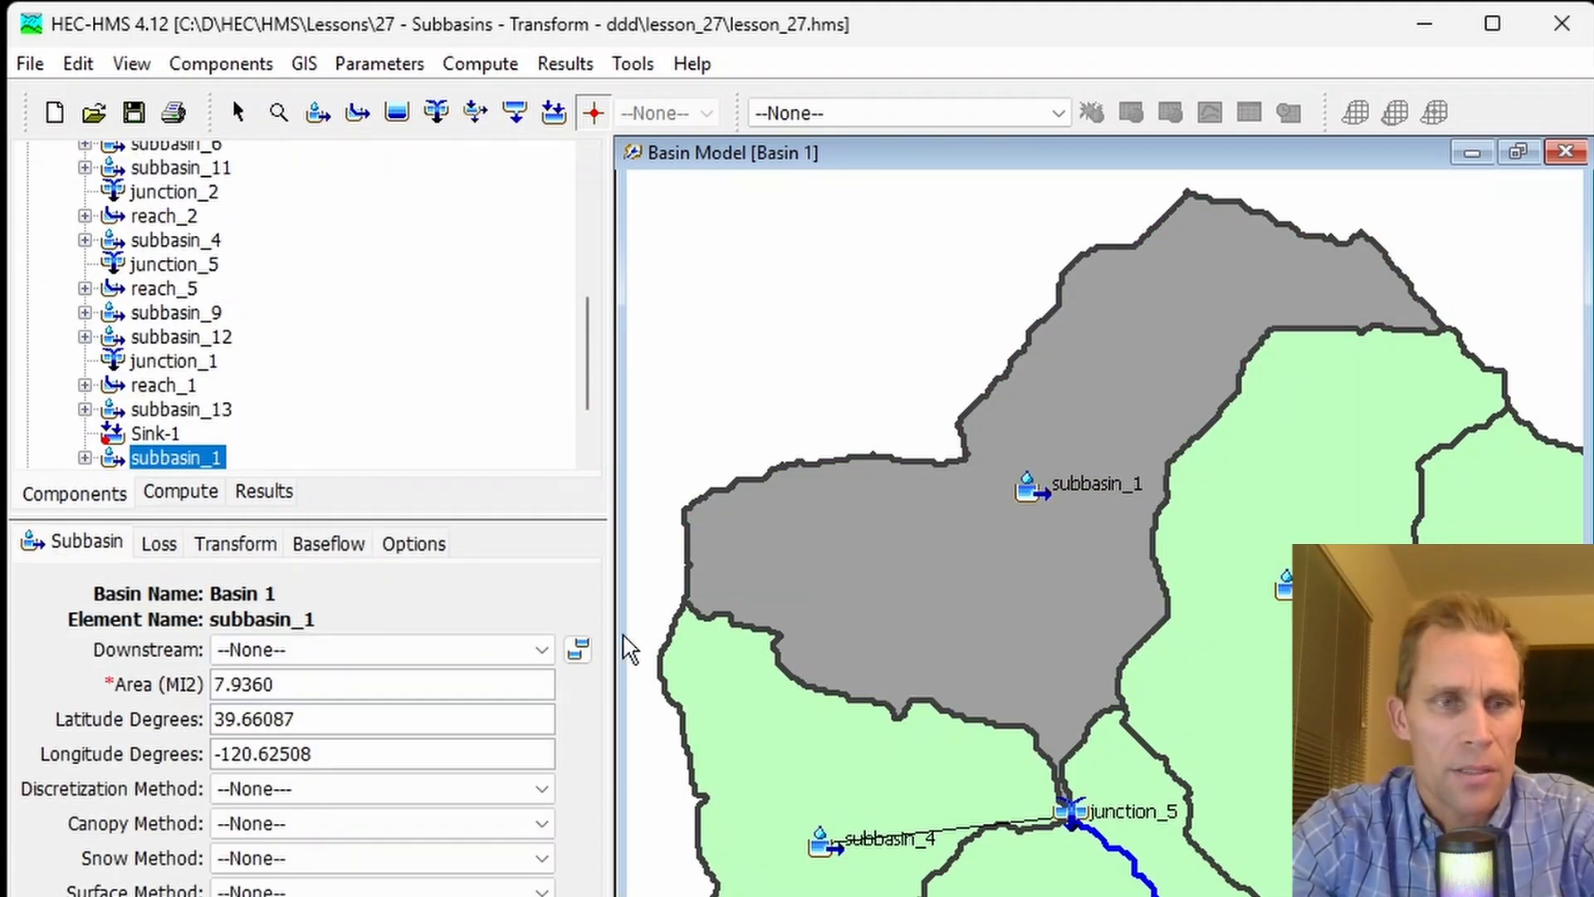
{"action": "left_click", "coordinate": [287, 871]}
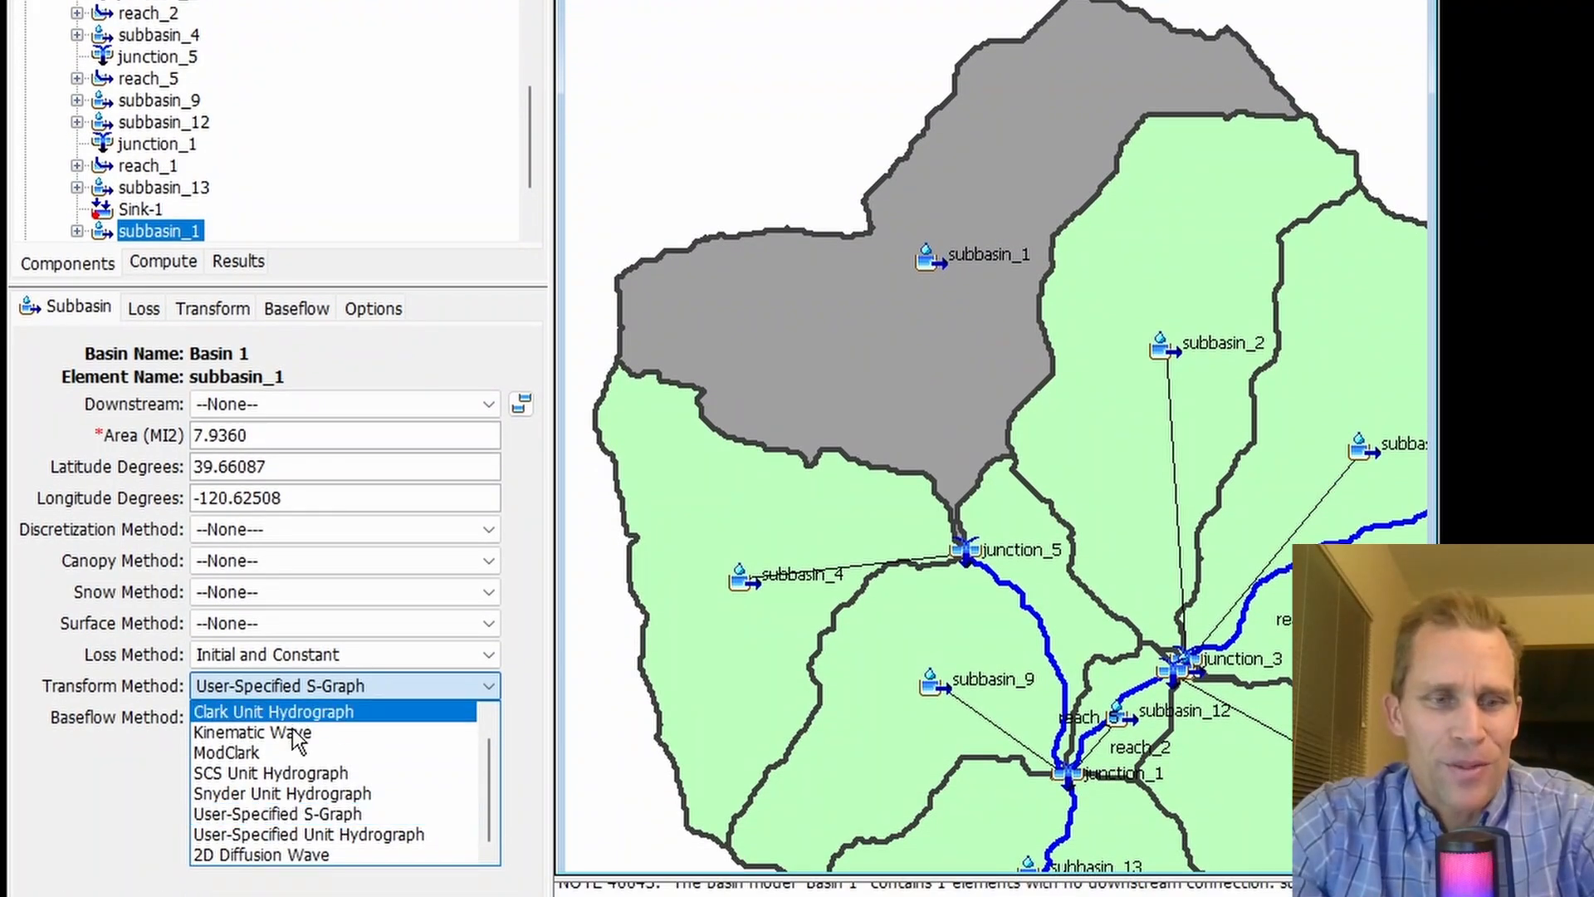
{"action": "left_click", "coordinate": [299, 816]}
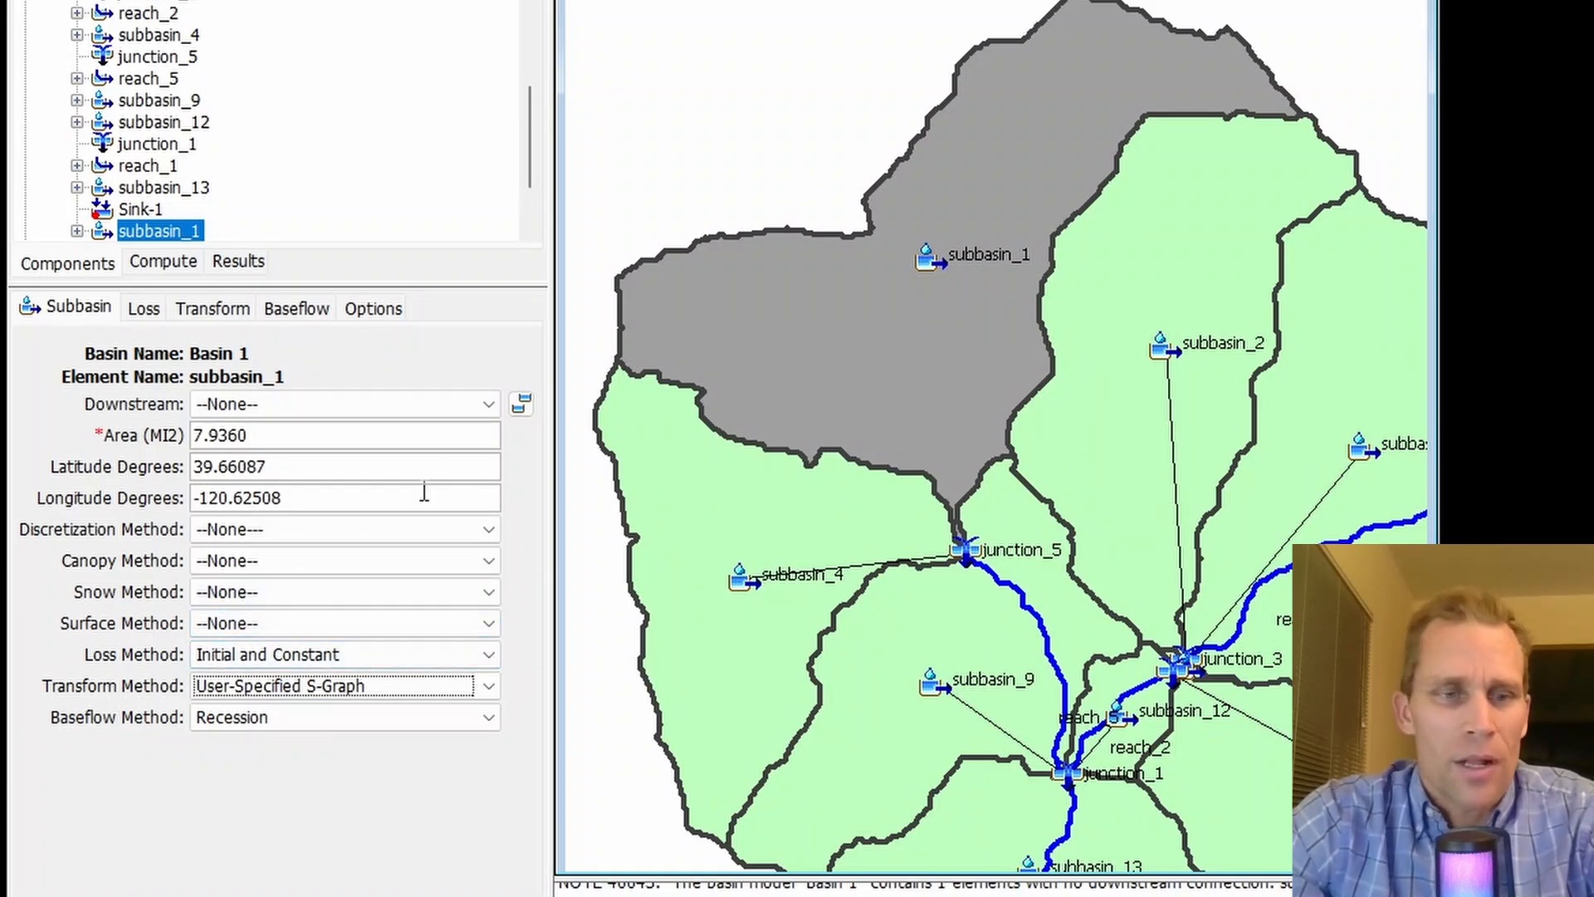
{"action": "left_click", "coordinate": [295, 691]}
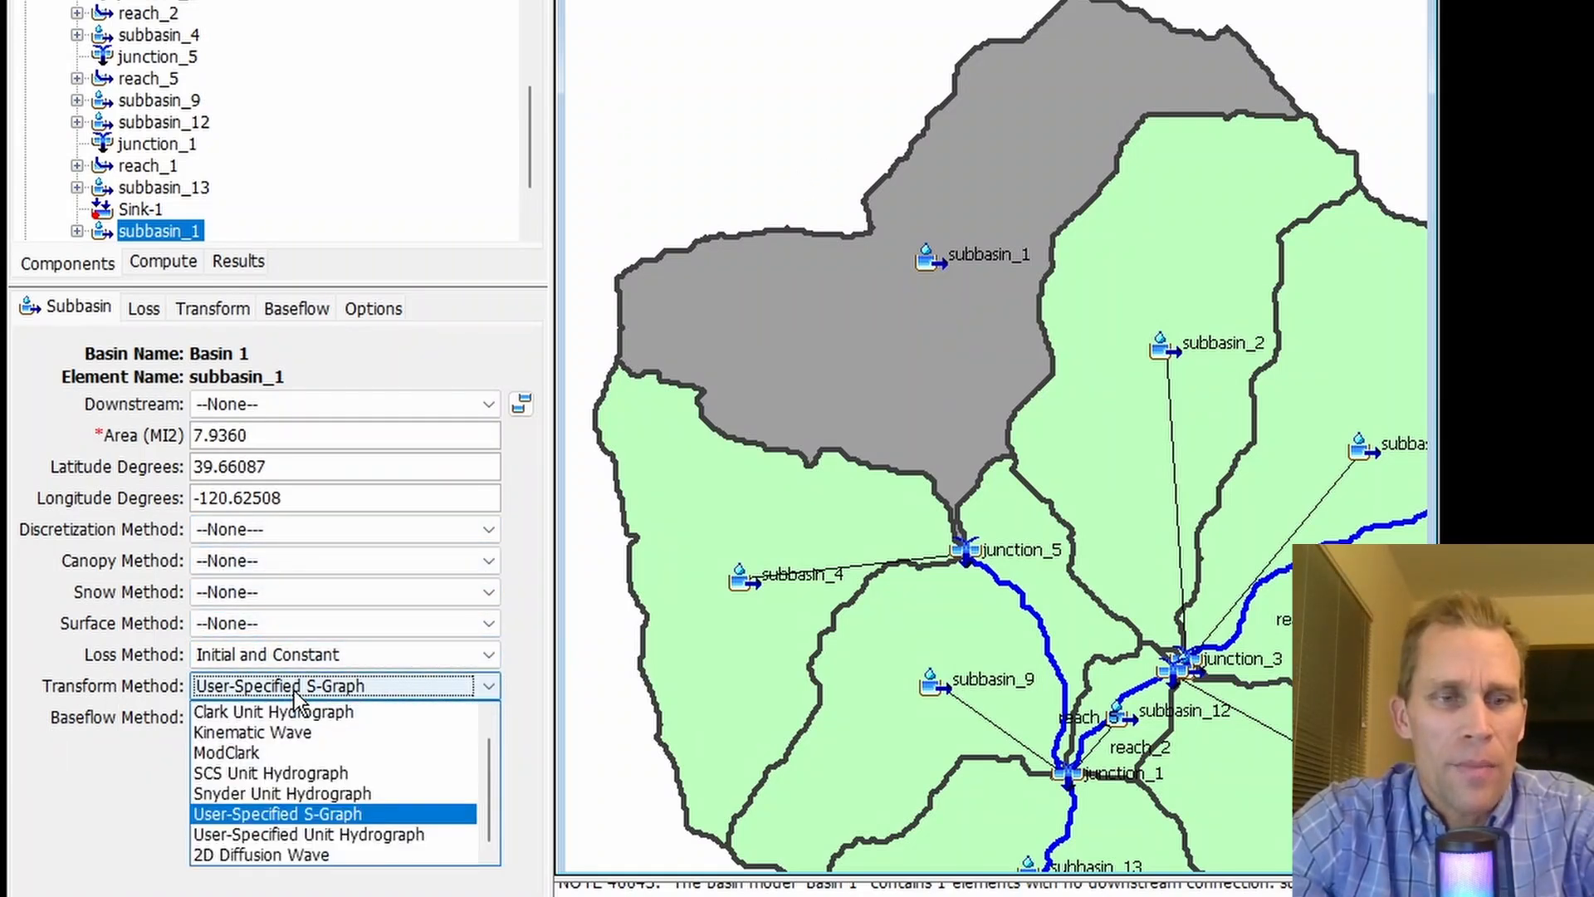
{"action": "left_click", "coordinate": [292, 860]}
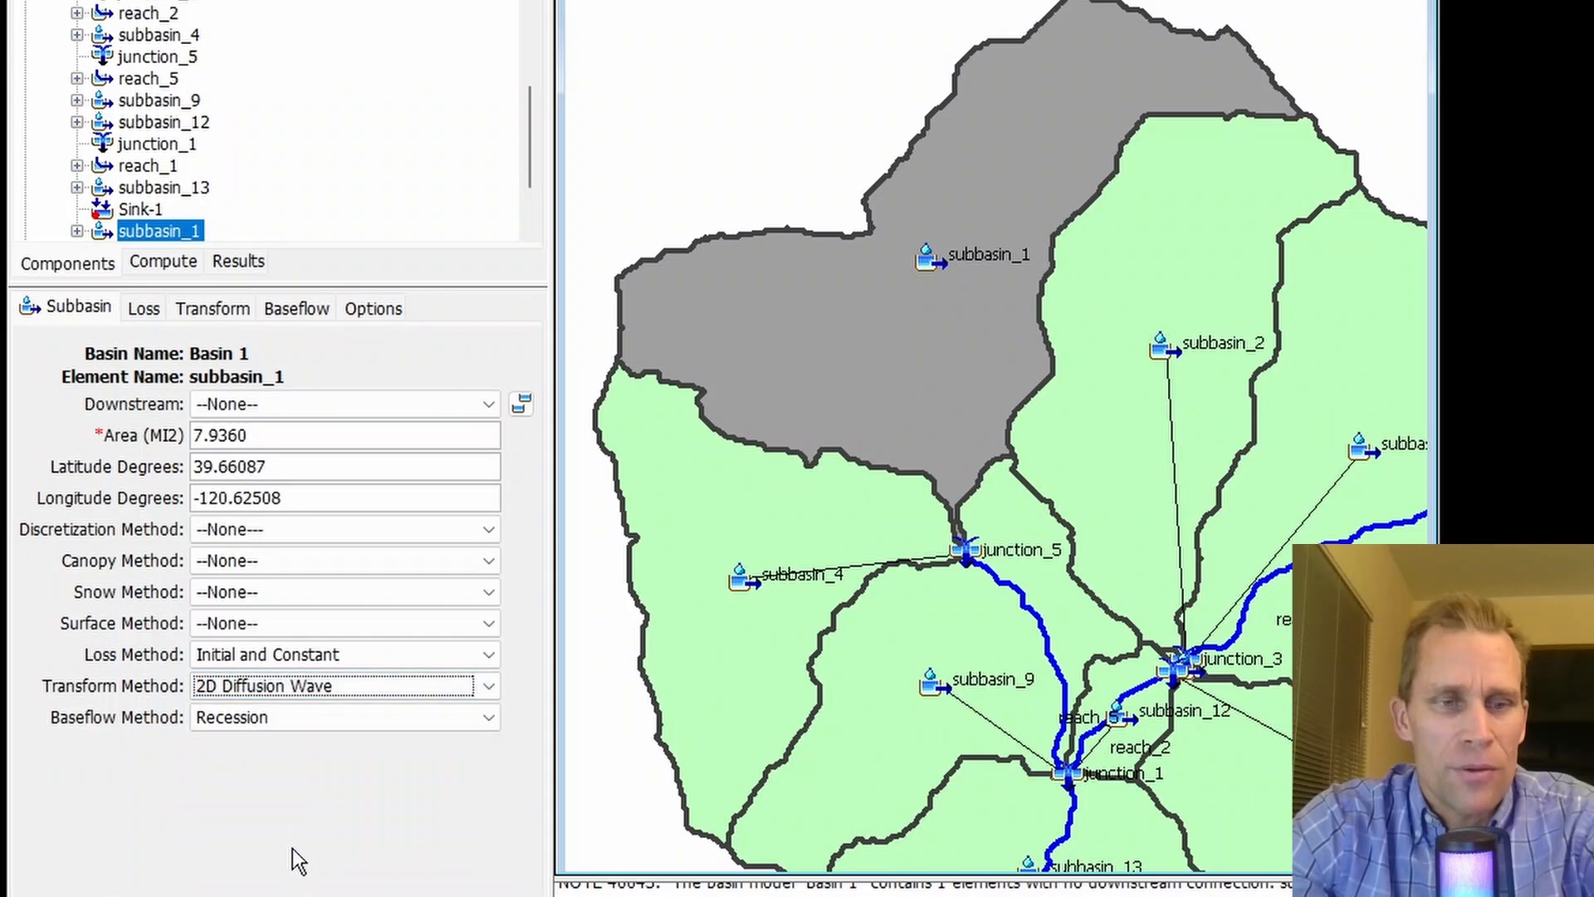
- Examine the 2D Diffusion Wave parameters of subbasin_1 and the available discretization, baseflow and transform method options
{"action": "left_click", "coordinate": [218, 313]}
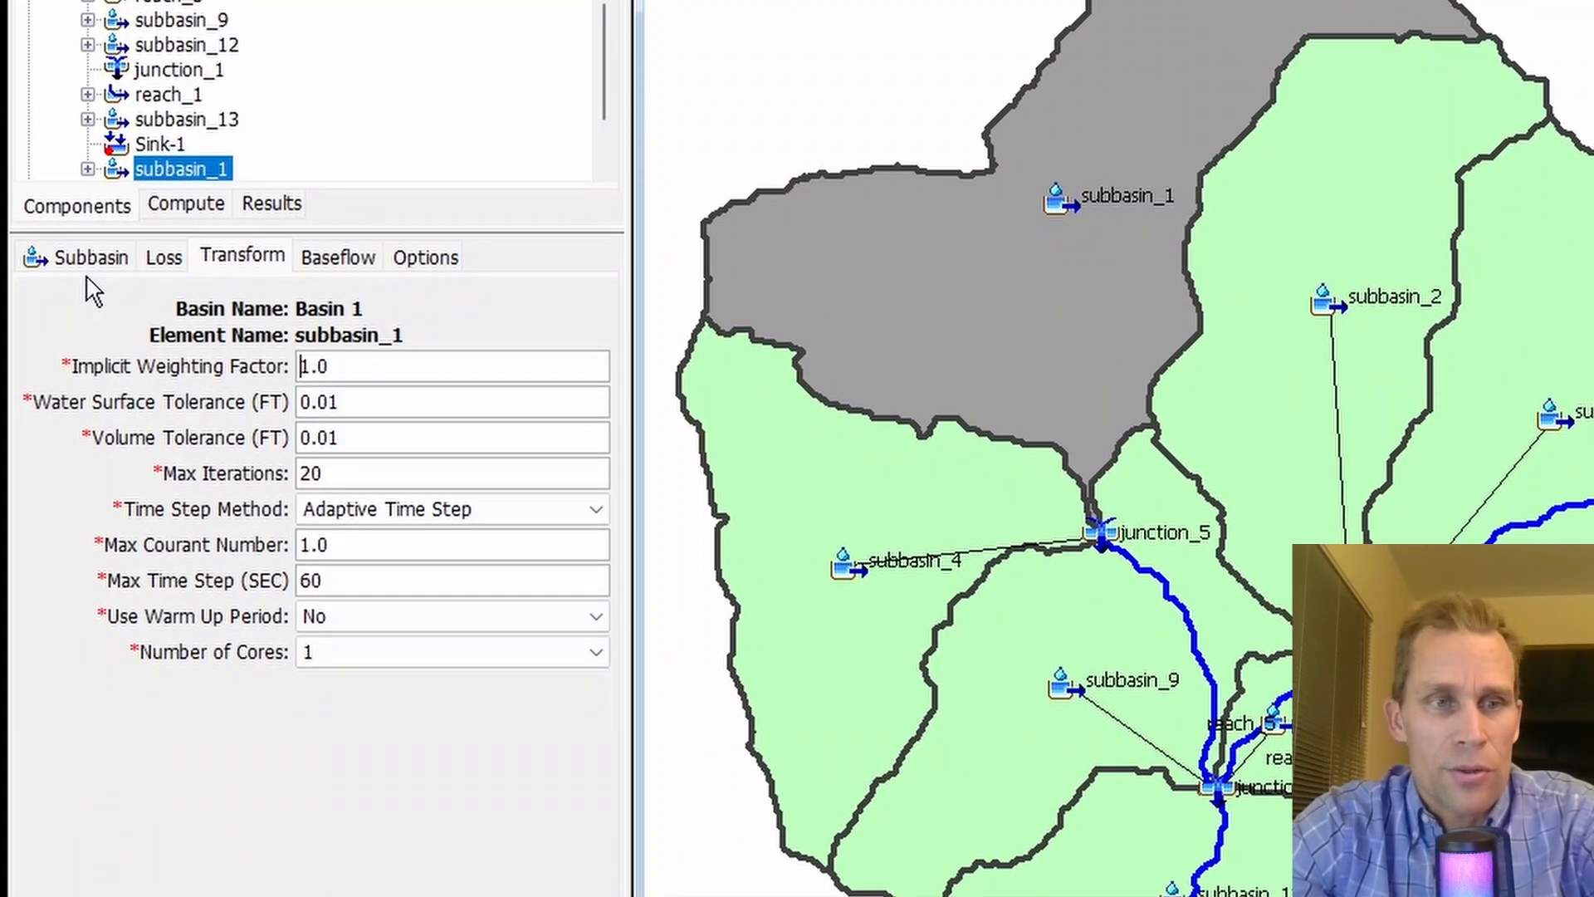
{"action": "left_click", "coordinate": [91, 422]}
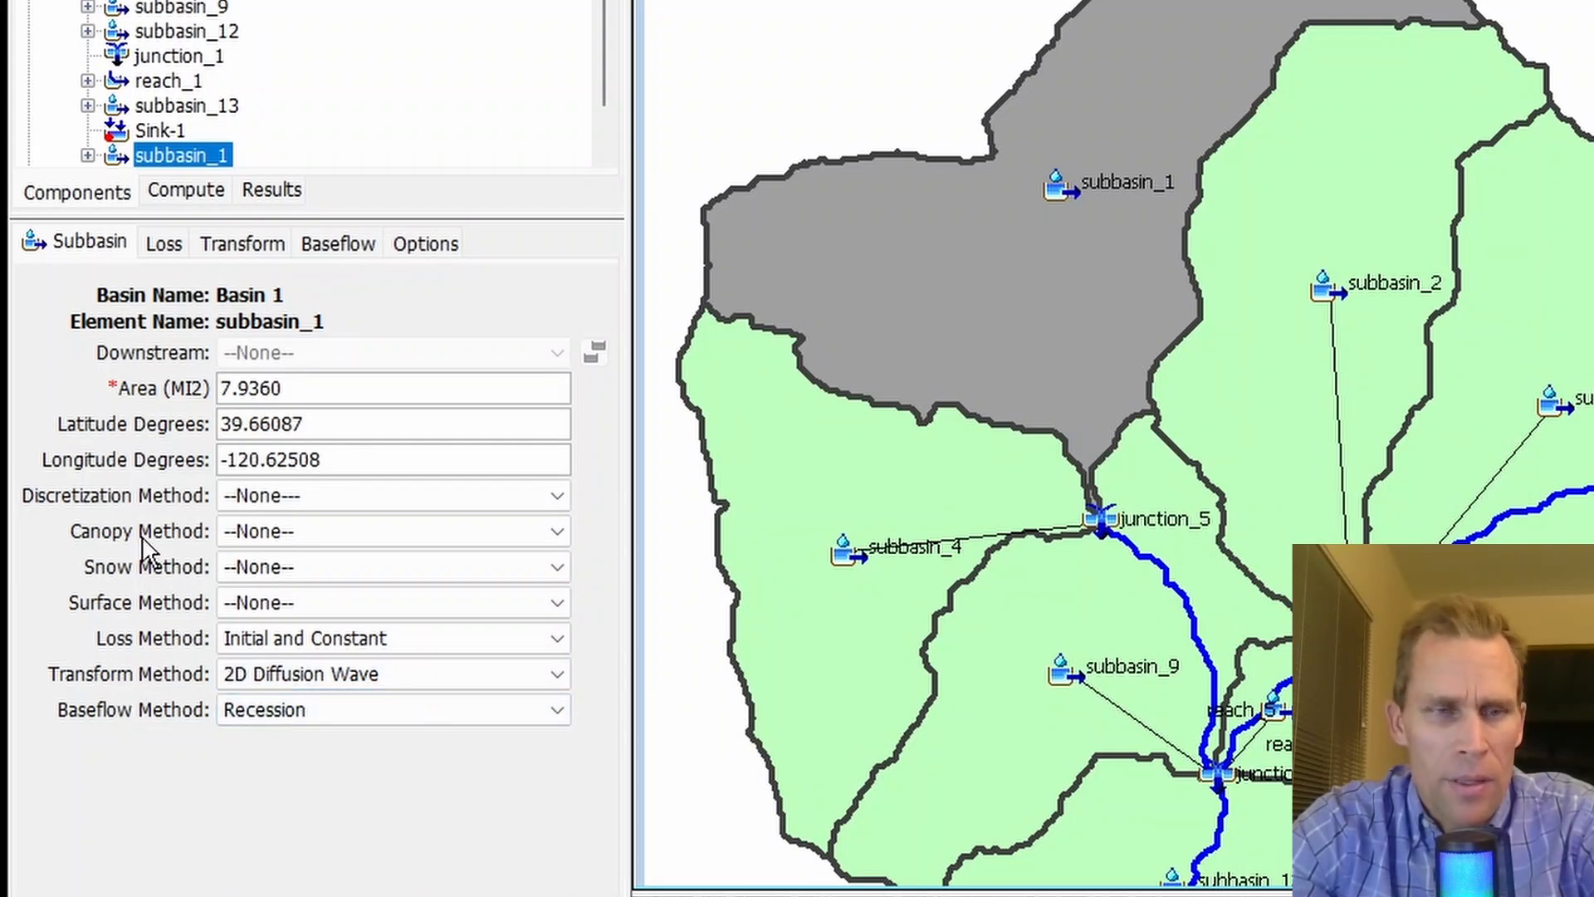
{"action": "left_click", "coordinate": [286, 498]}
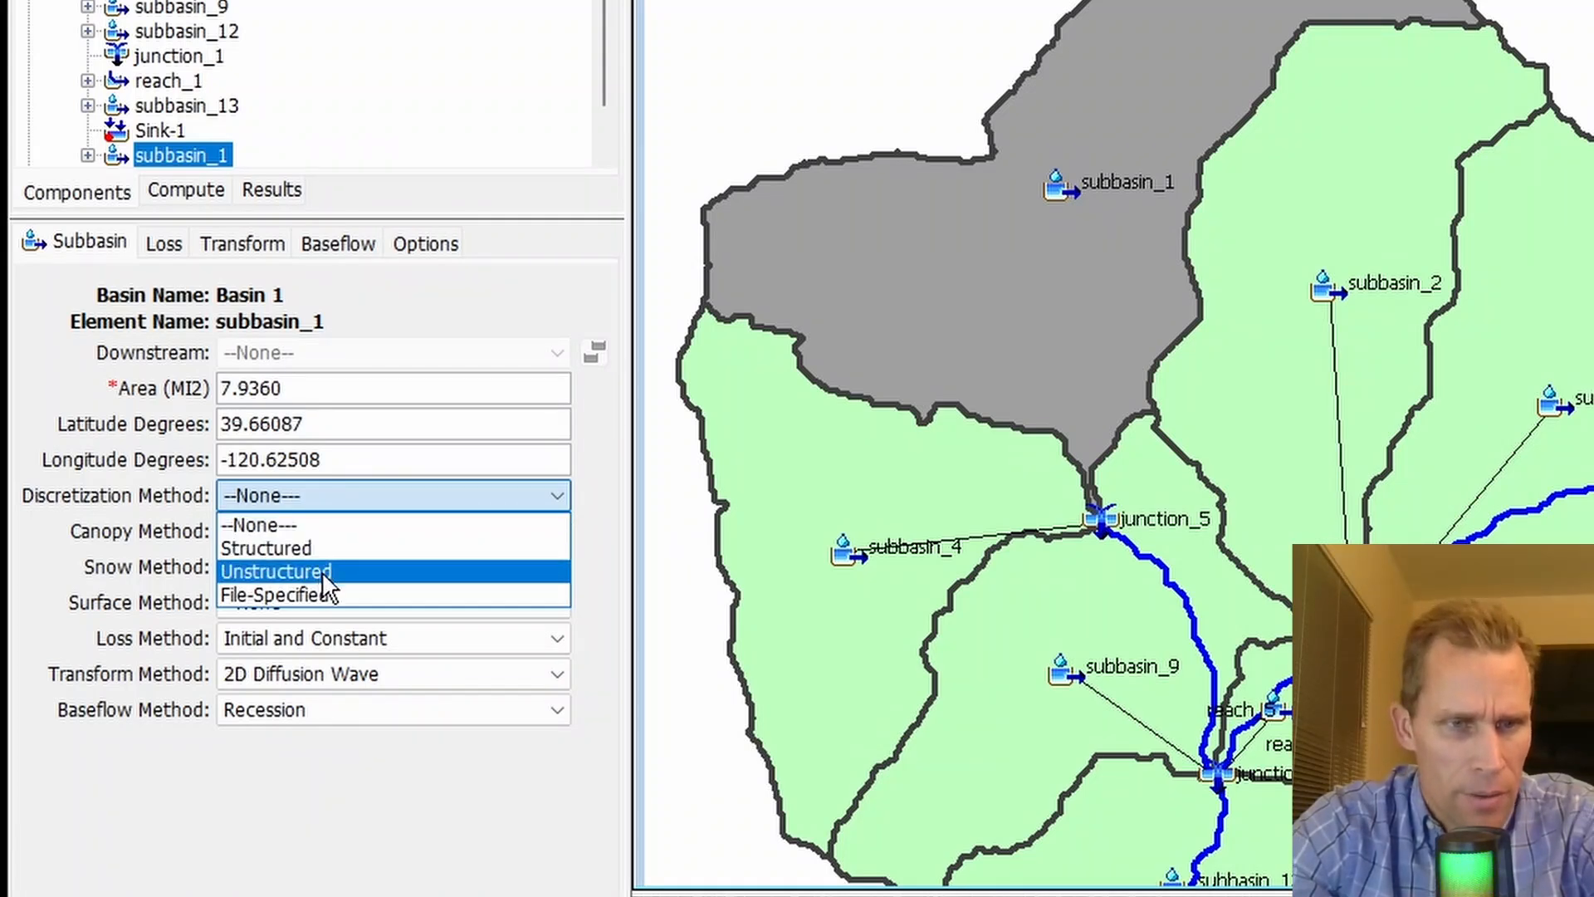
{"action": "left_click", "coordinate": [113, 661]}
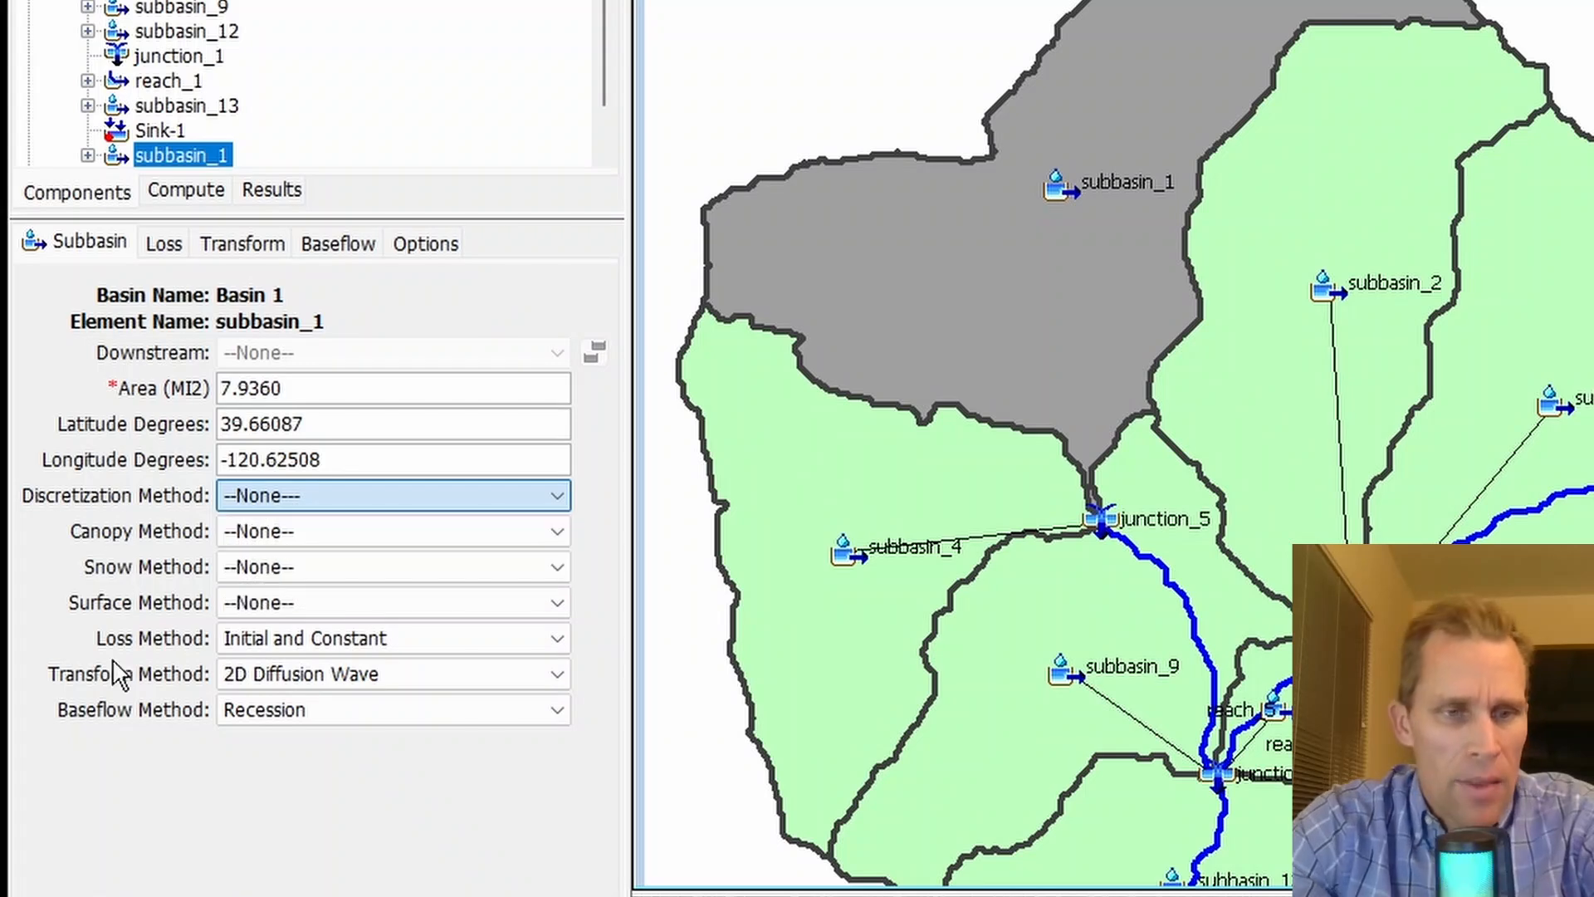
{"action": "left_click", "coordinate": [276, 708]}
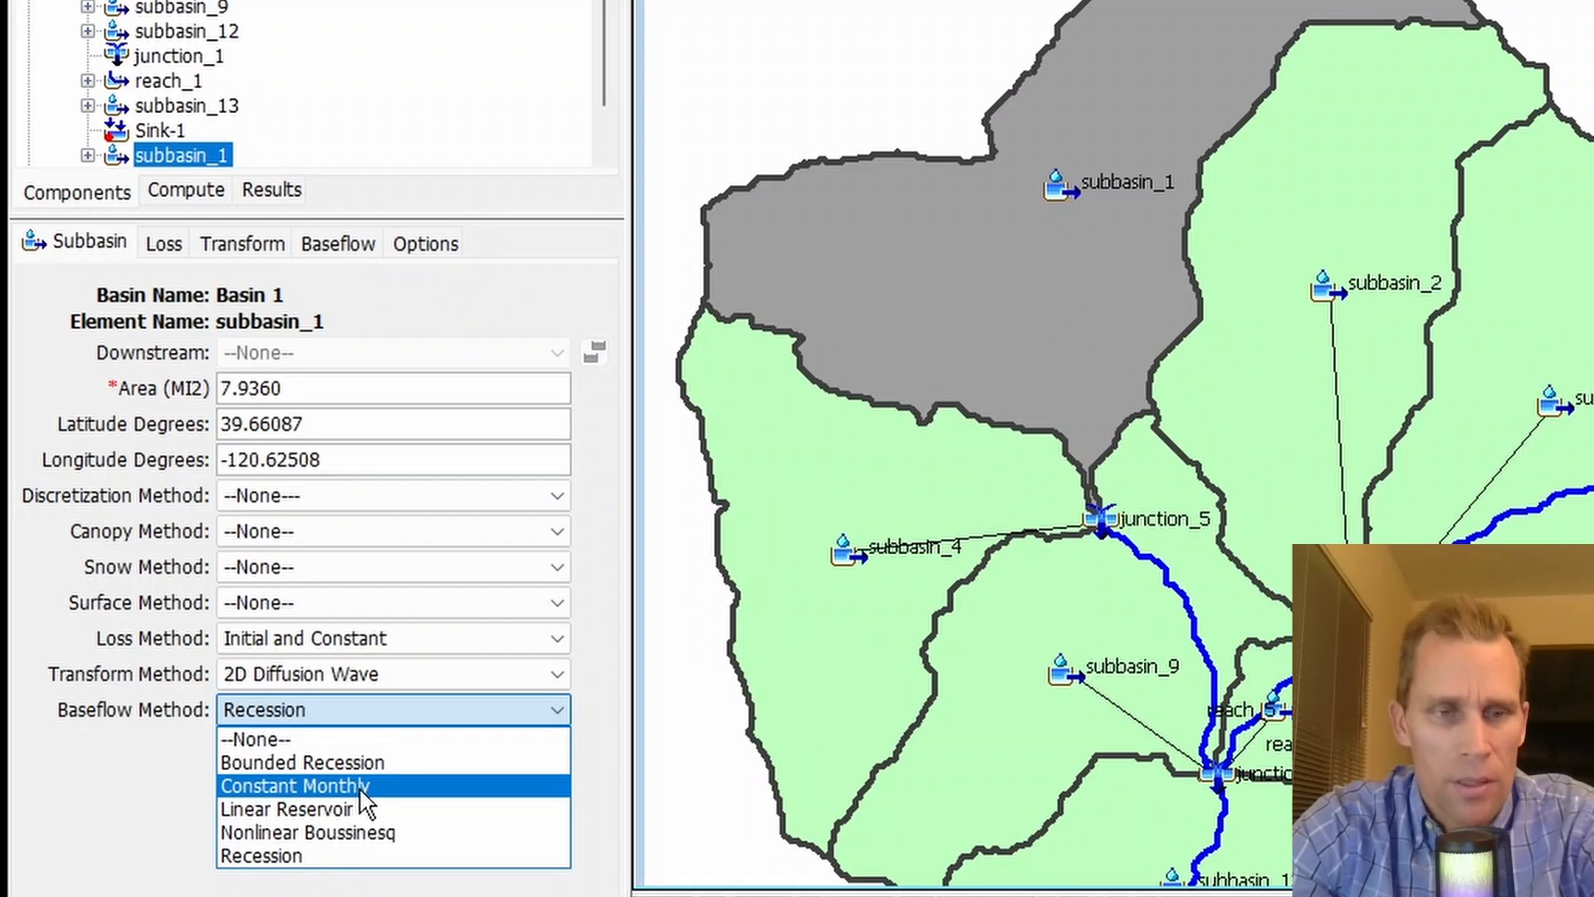
{"action": "left_click", "coordinate": [195, 712]}
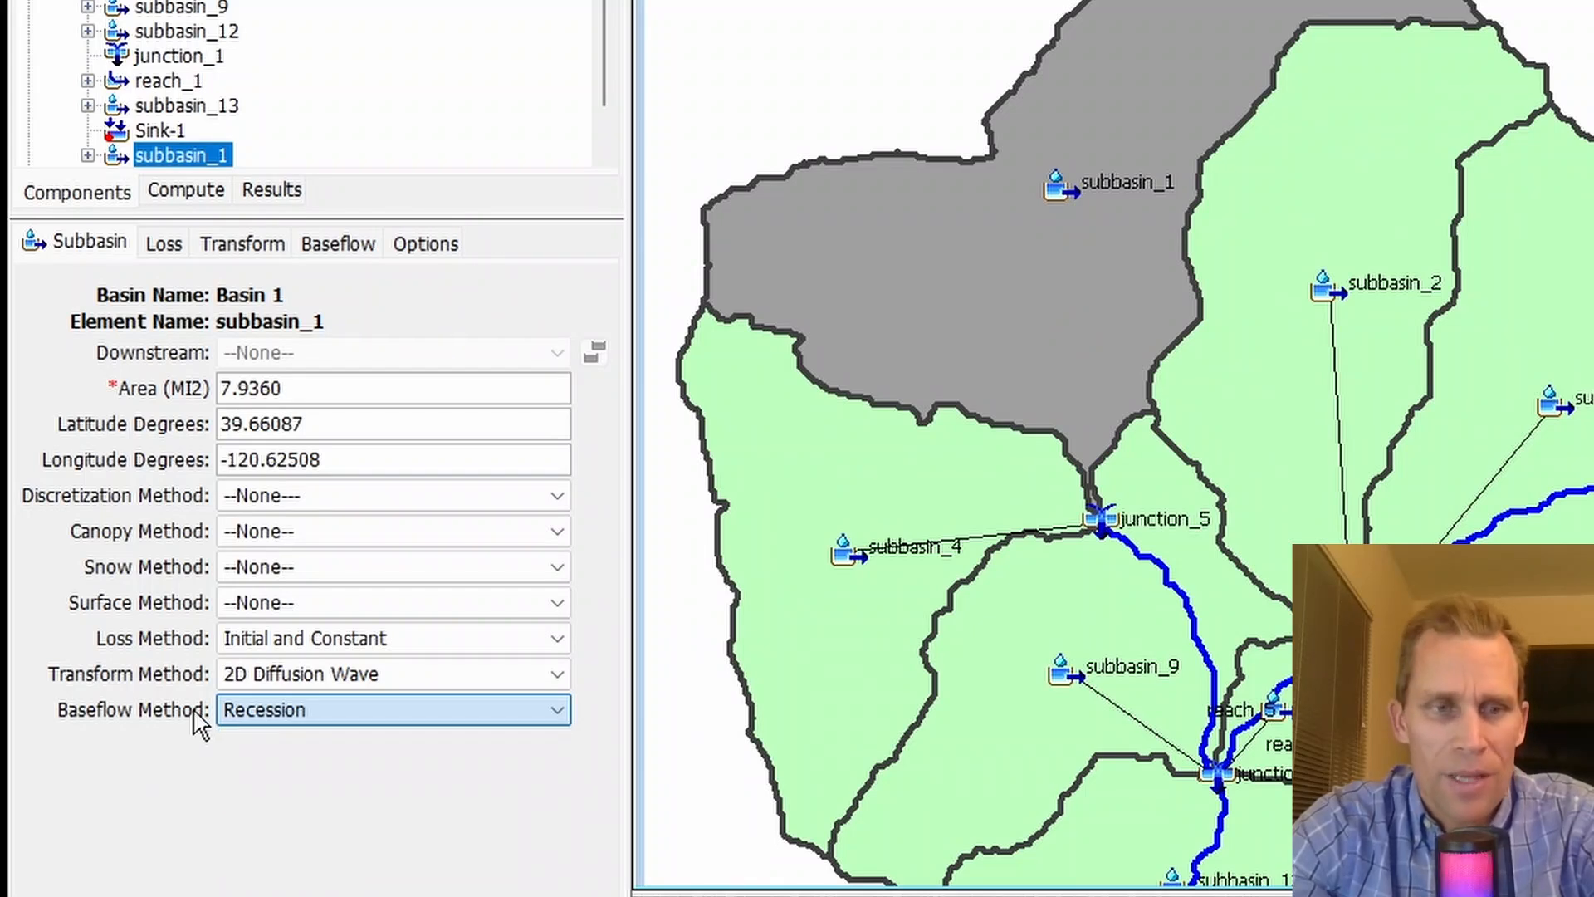
{"action": "left_click", "coordinate": [268, 676]}
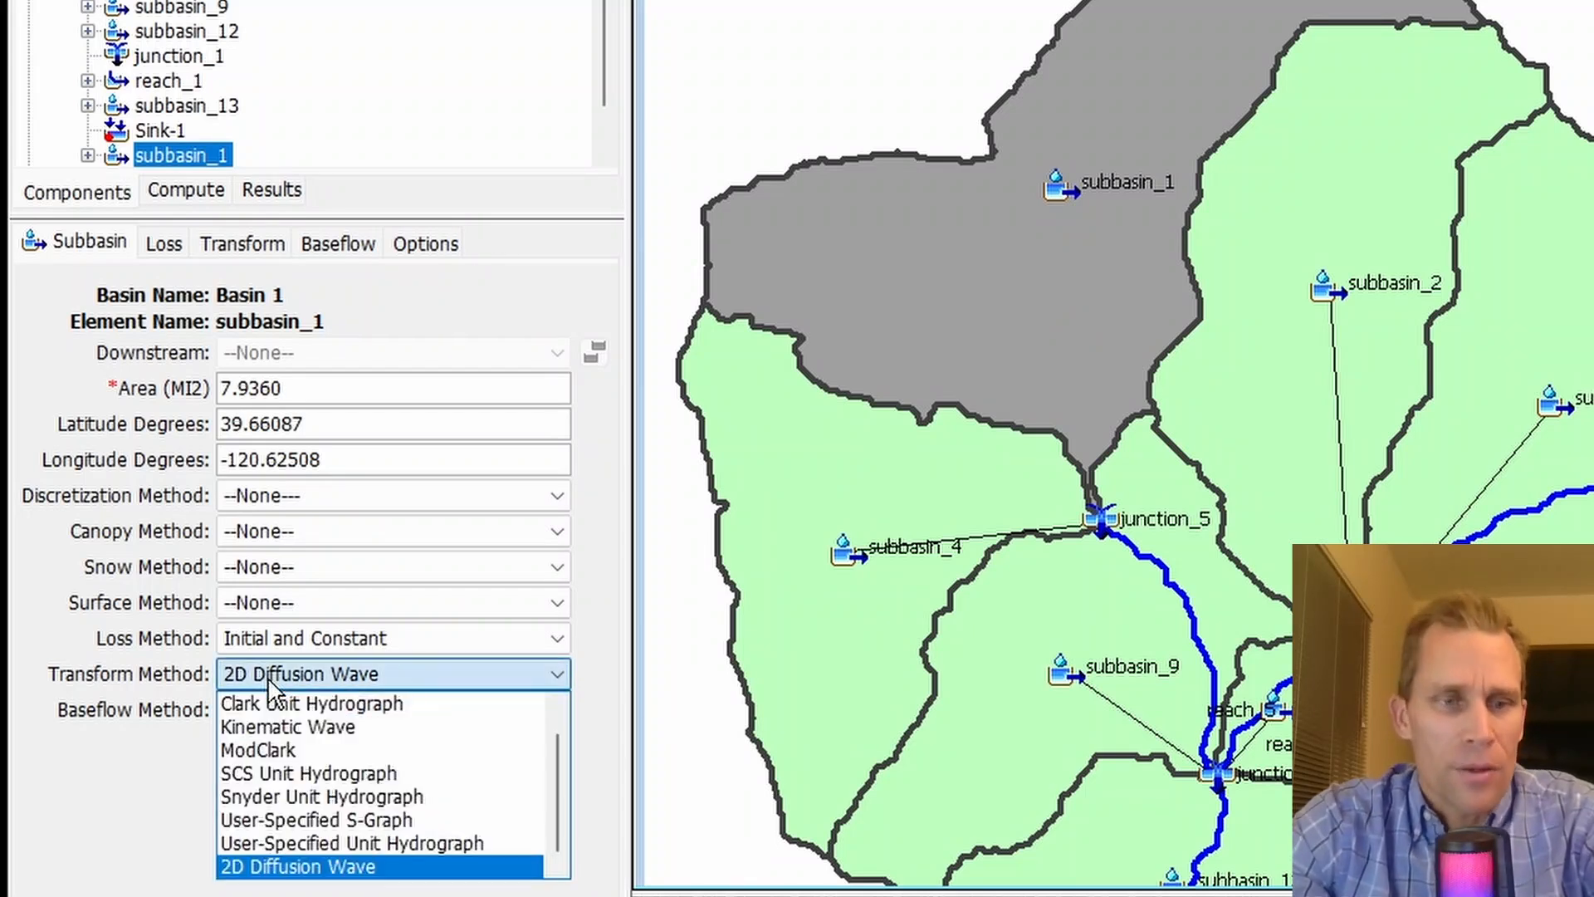
{"action": "left_click", "coordinate": [240, 242]}
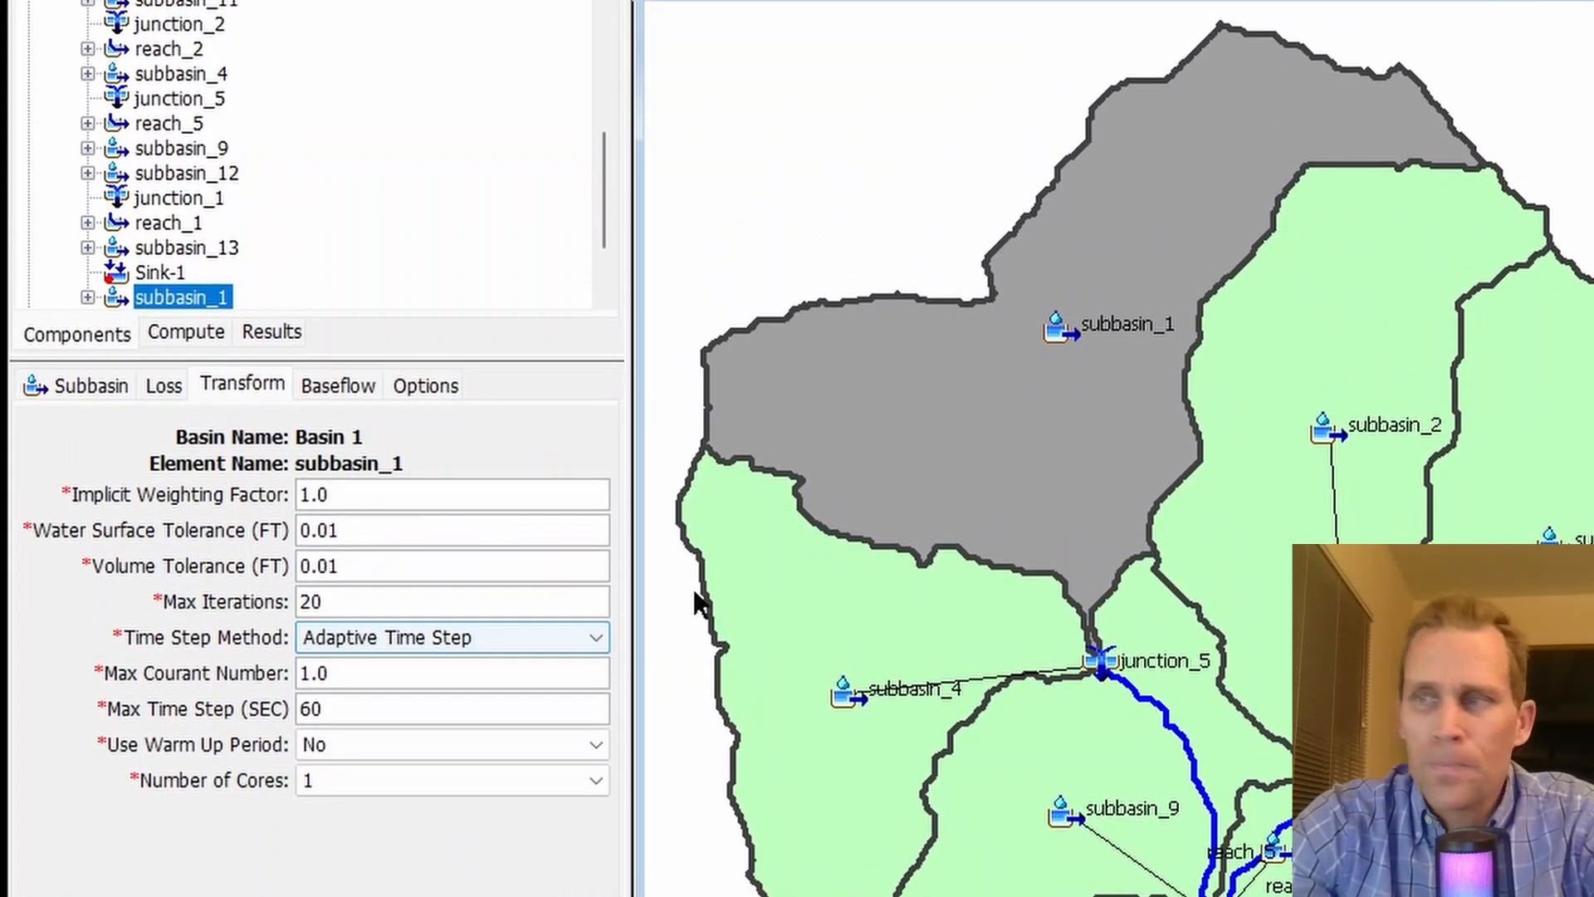
- Set the implicit weighting factor of subbasin_1's 2D Diffusion Wave transform to 0.5
{"action": "left_click", "coordinate": [300, 494]}
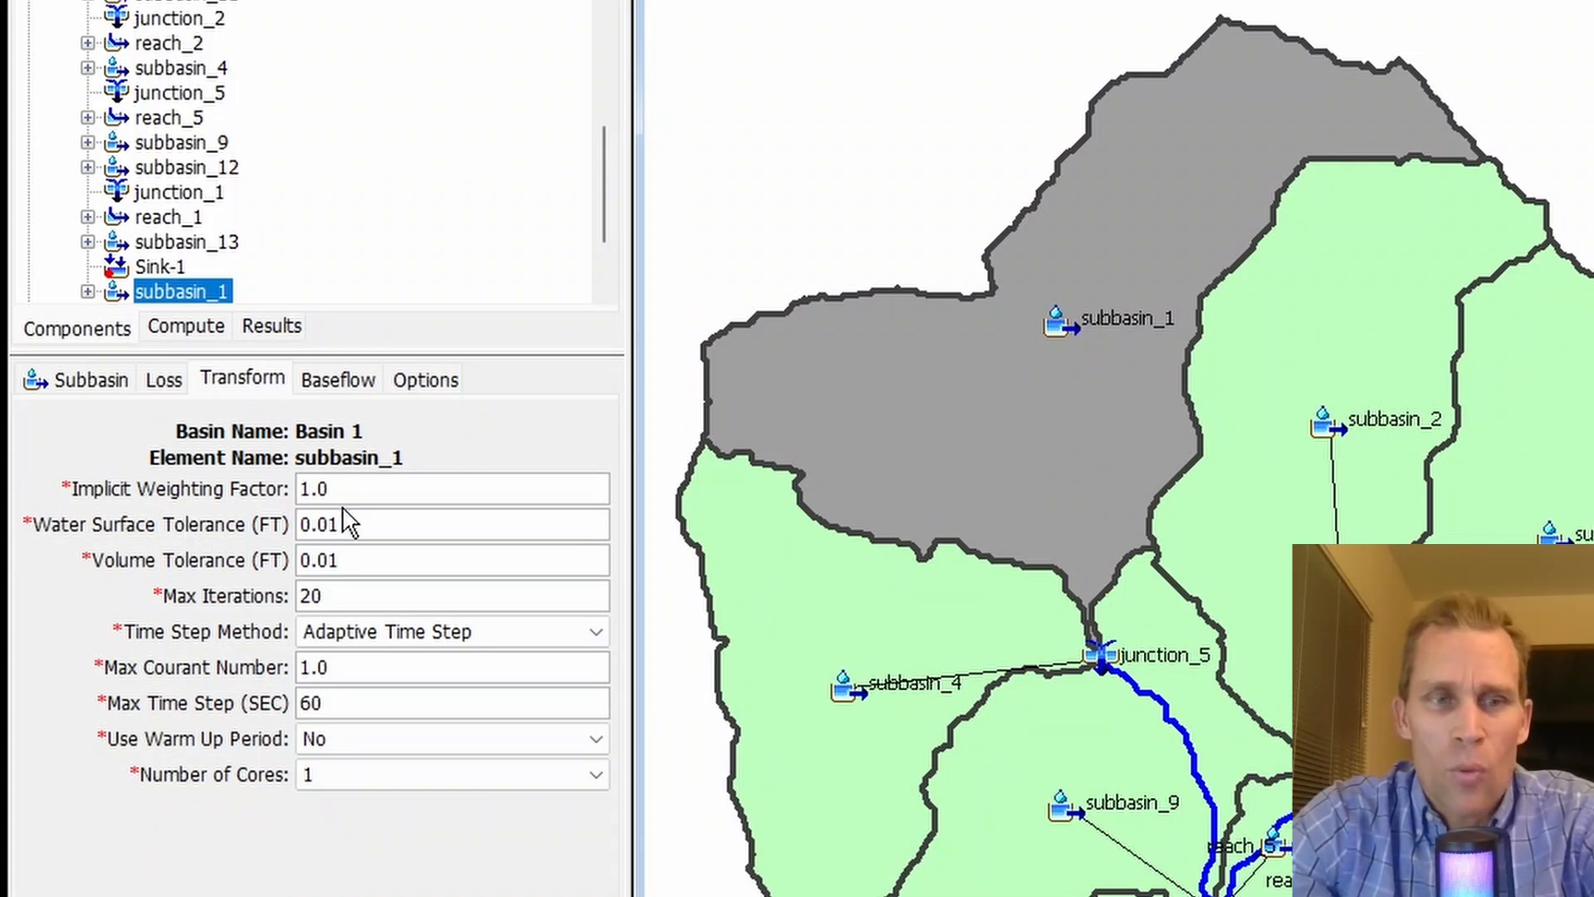
{"action": "left_click_drag", "start_coordinate": [343, 490], "coordinate": [297, 490]}
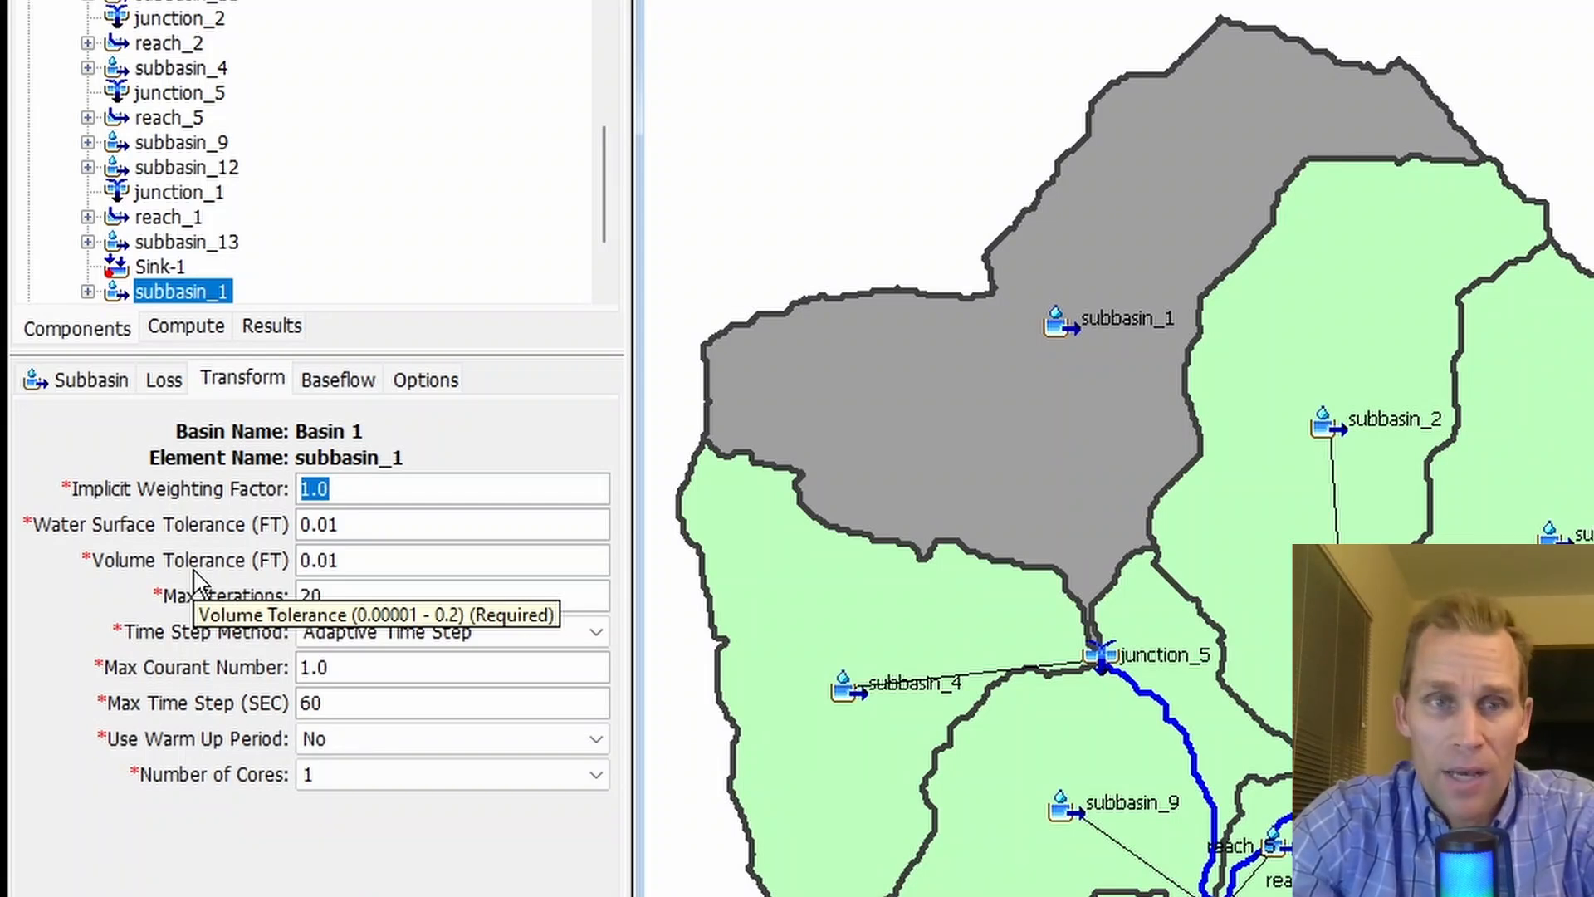
{"action": "type", "text": "a"}
{"action": "double_click", "coordinate": [362, 491]}
{"action": "type", "text": "1"}
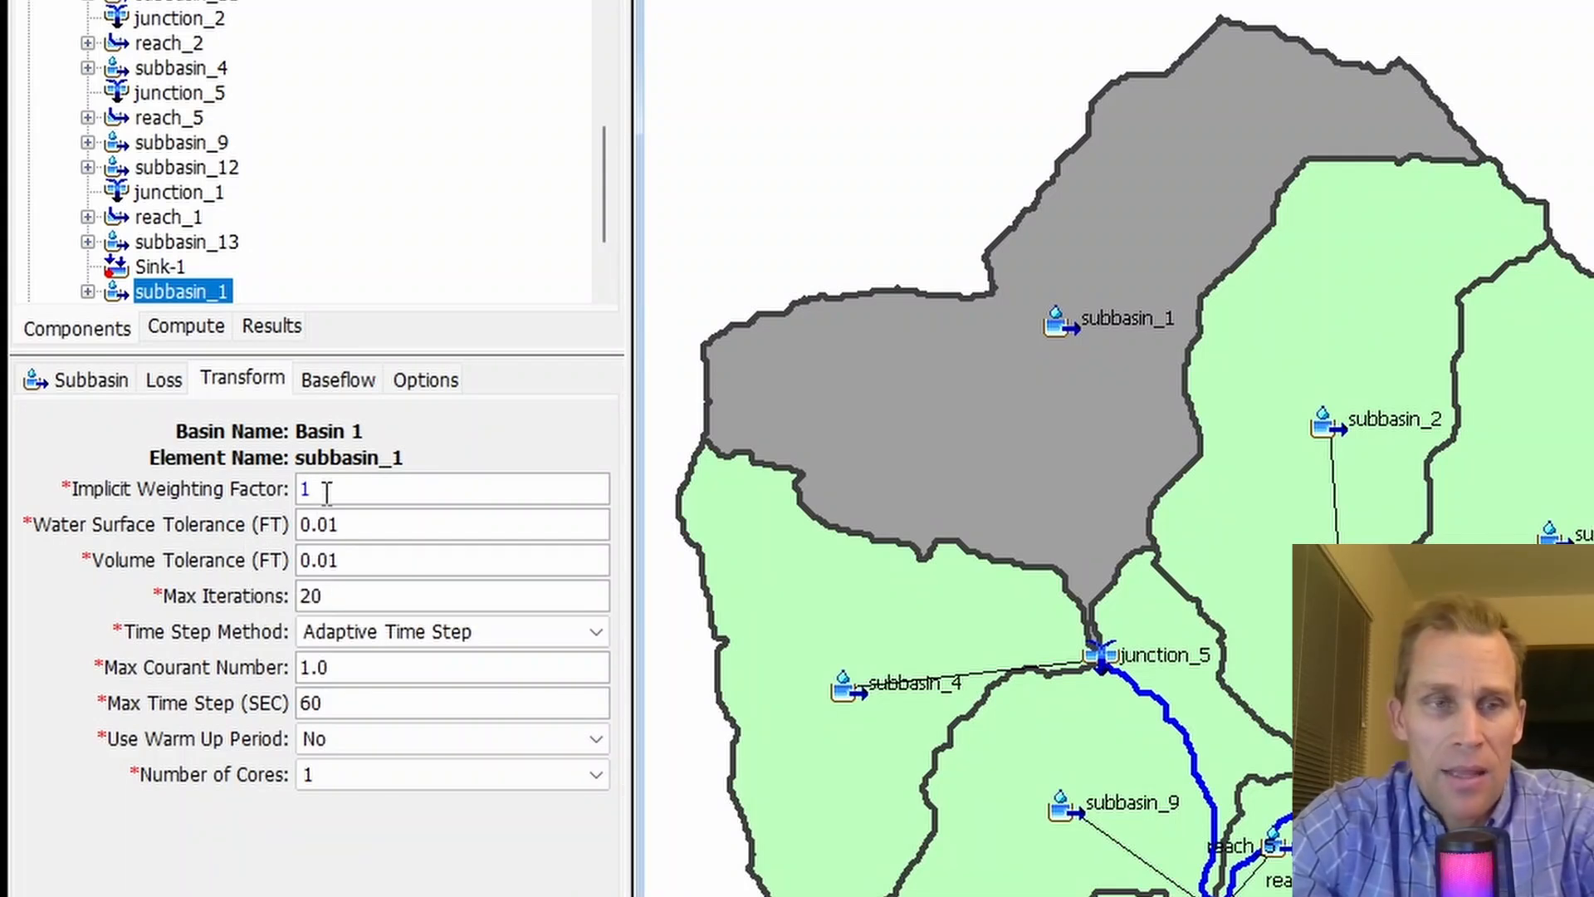
{"action": "left_click_drag", "start_coordinate": [326, 490], "coordinate": [288, 485]}
{"action": "type", "text": "0.5"}
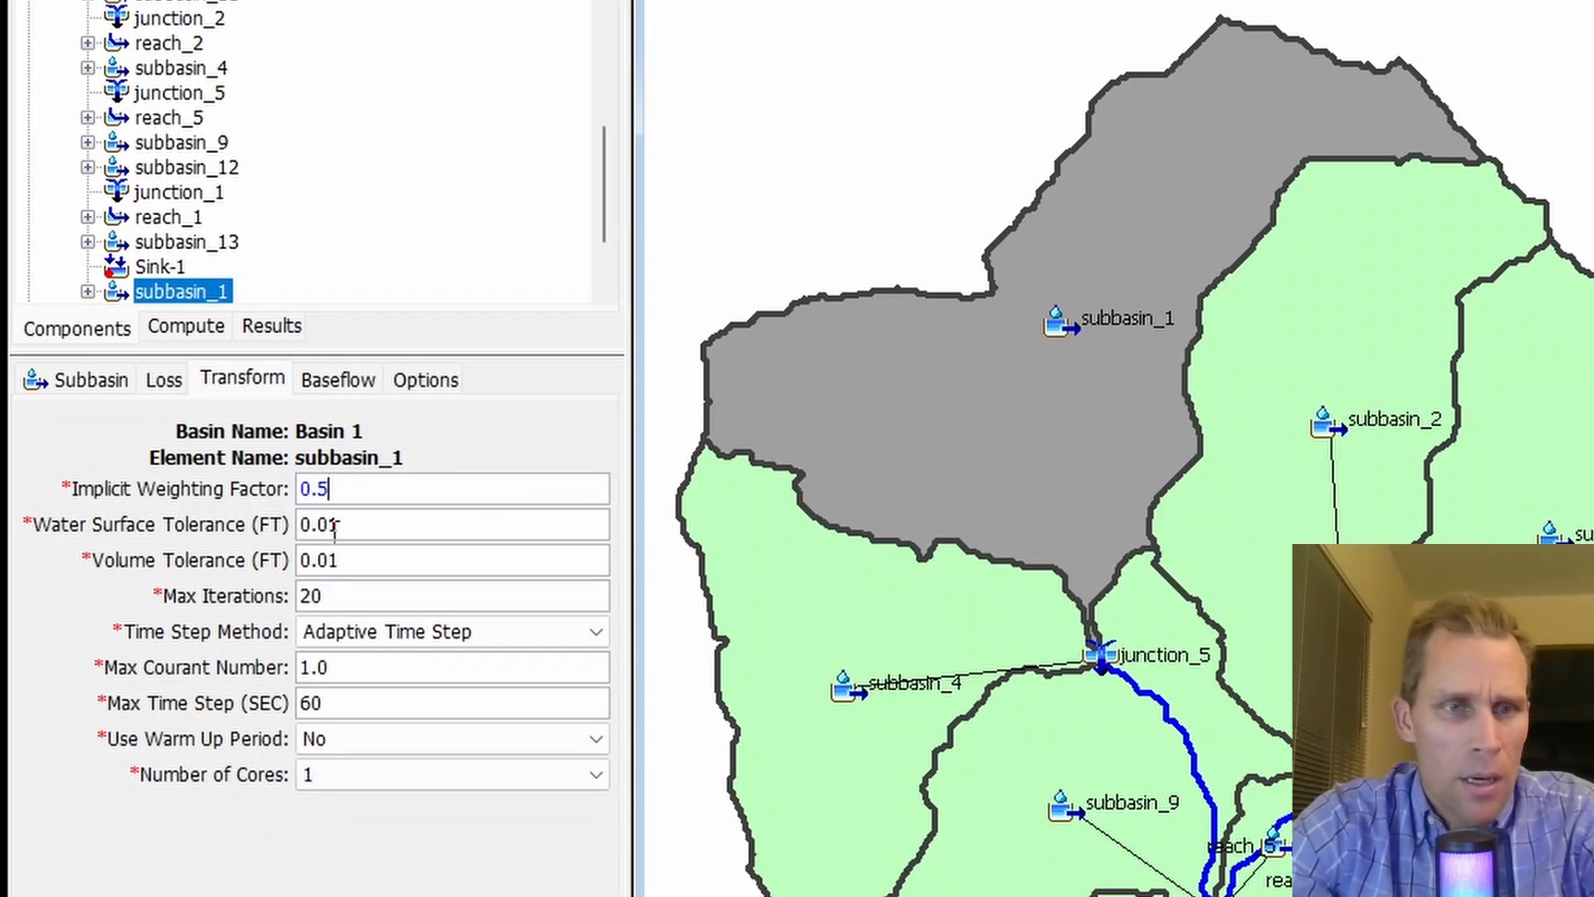
- Examine the water surface tolerance, volume tolerance and max iterations settings of subbasin_1's 2D Diffusion Wave transform
{"action": "left_click_drag", "start_coordinate": [340, 525], "coordinate": [286, 531]}
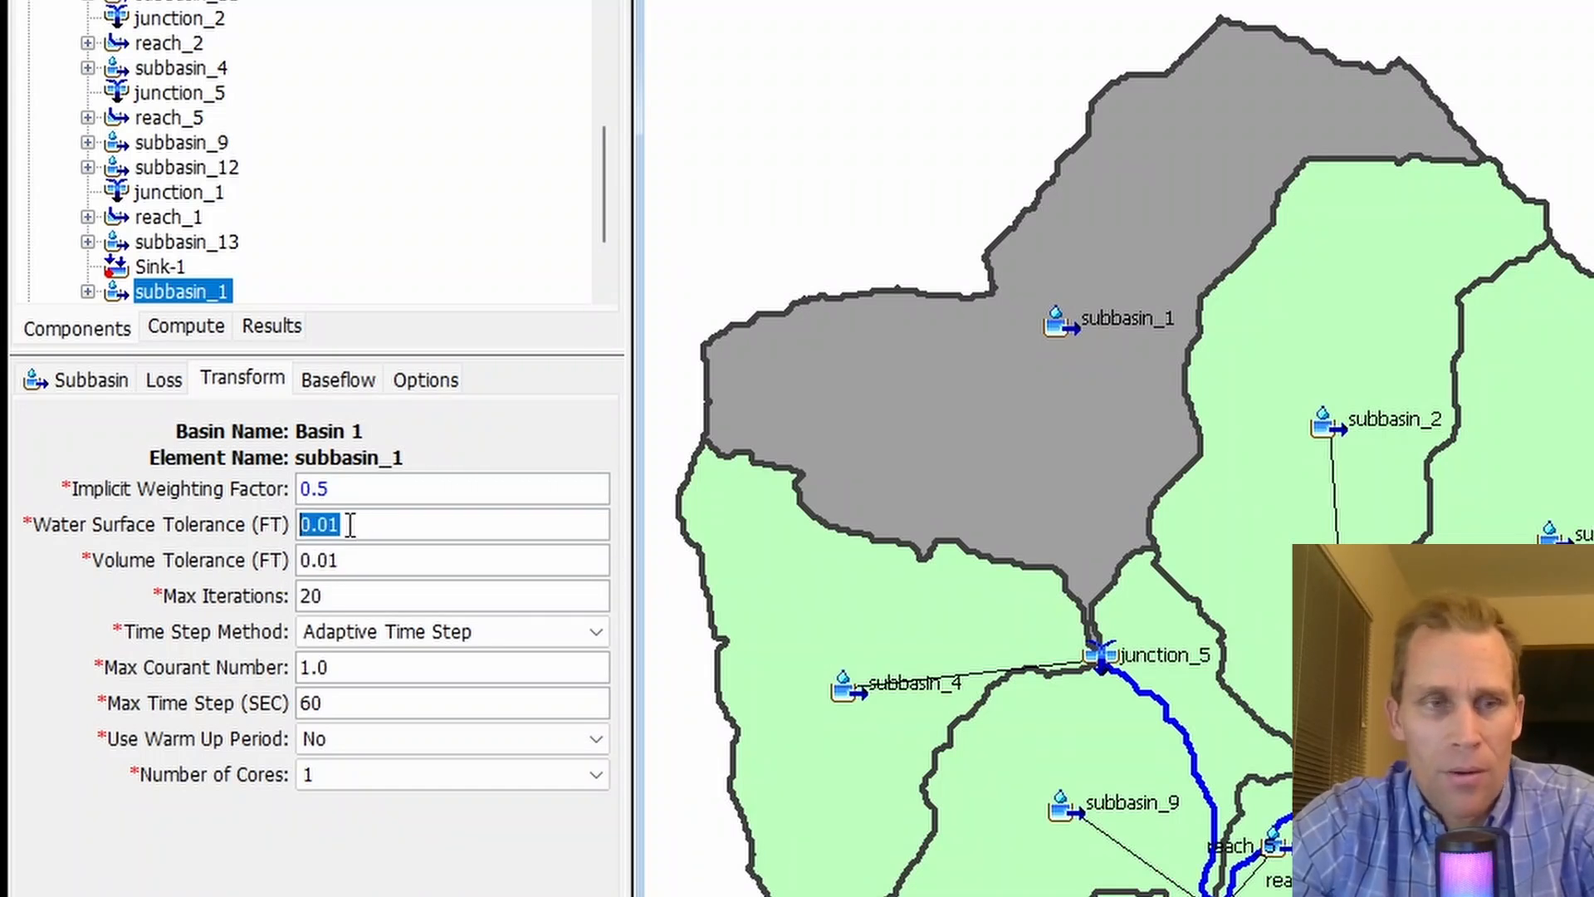
{"action": "key", "text": "Tab"}
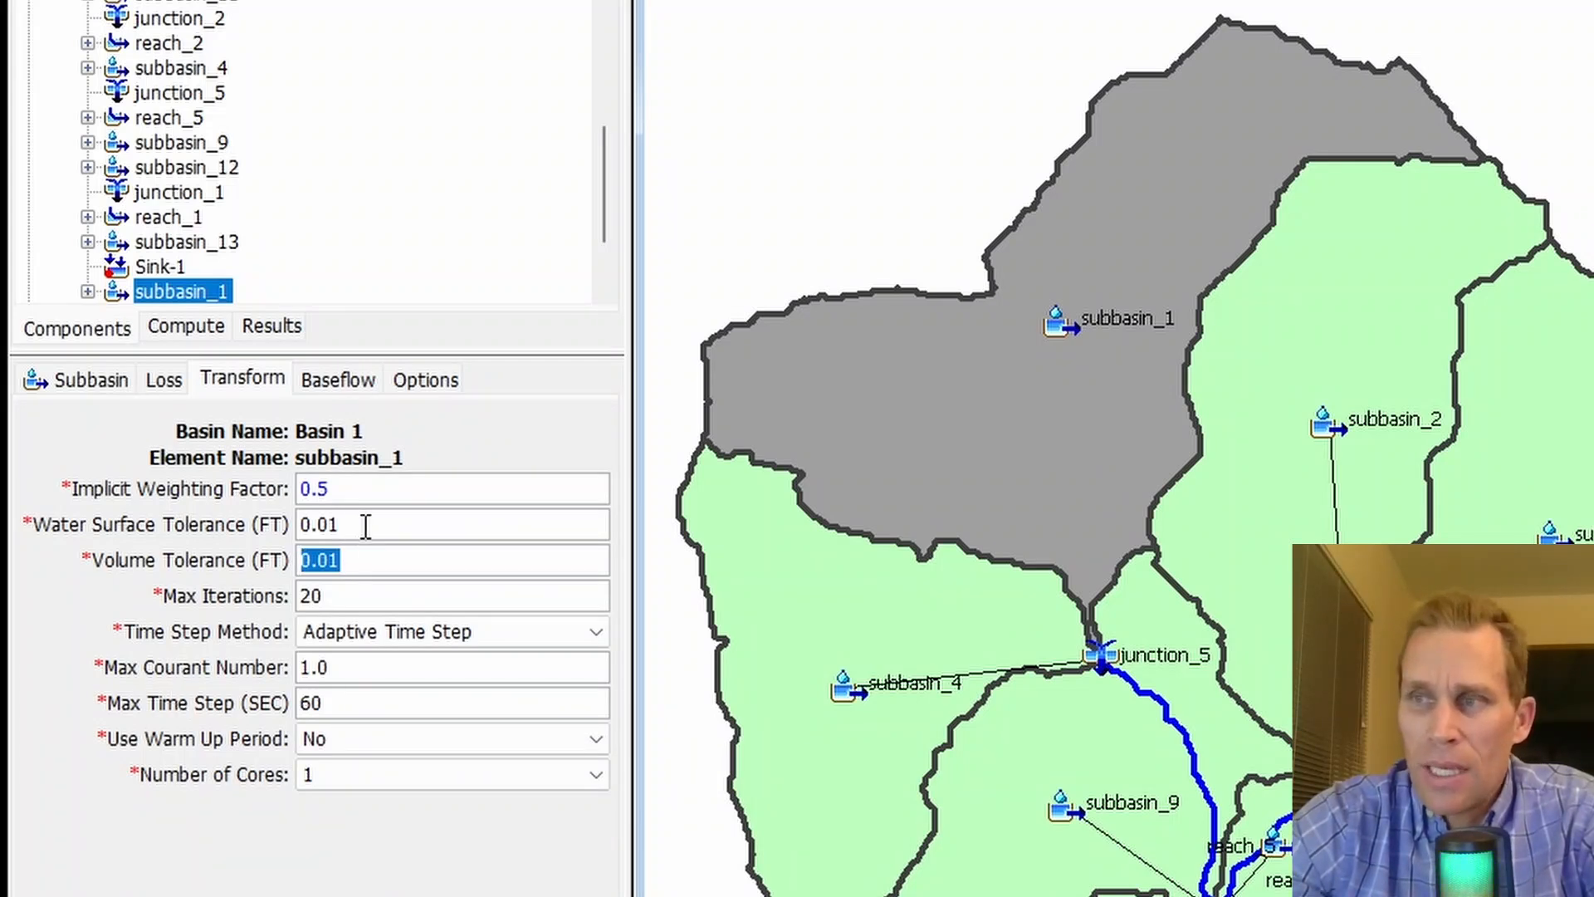
{"action": "left_click_drag", "start_coordinate": [366, 527], "coordinate": [271, 548]}
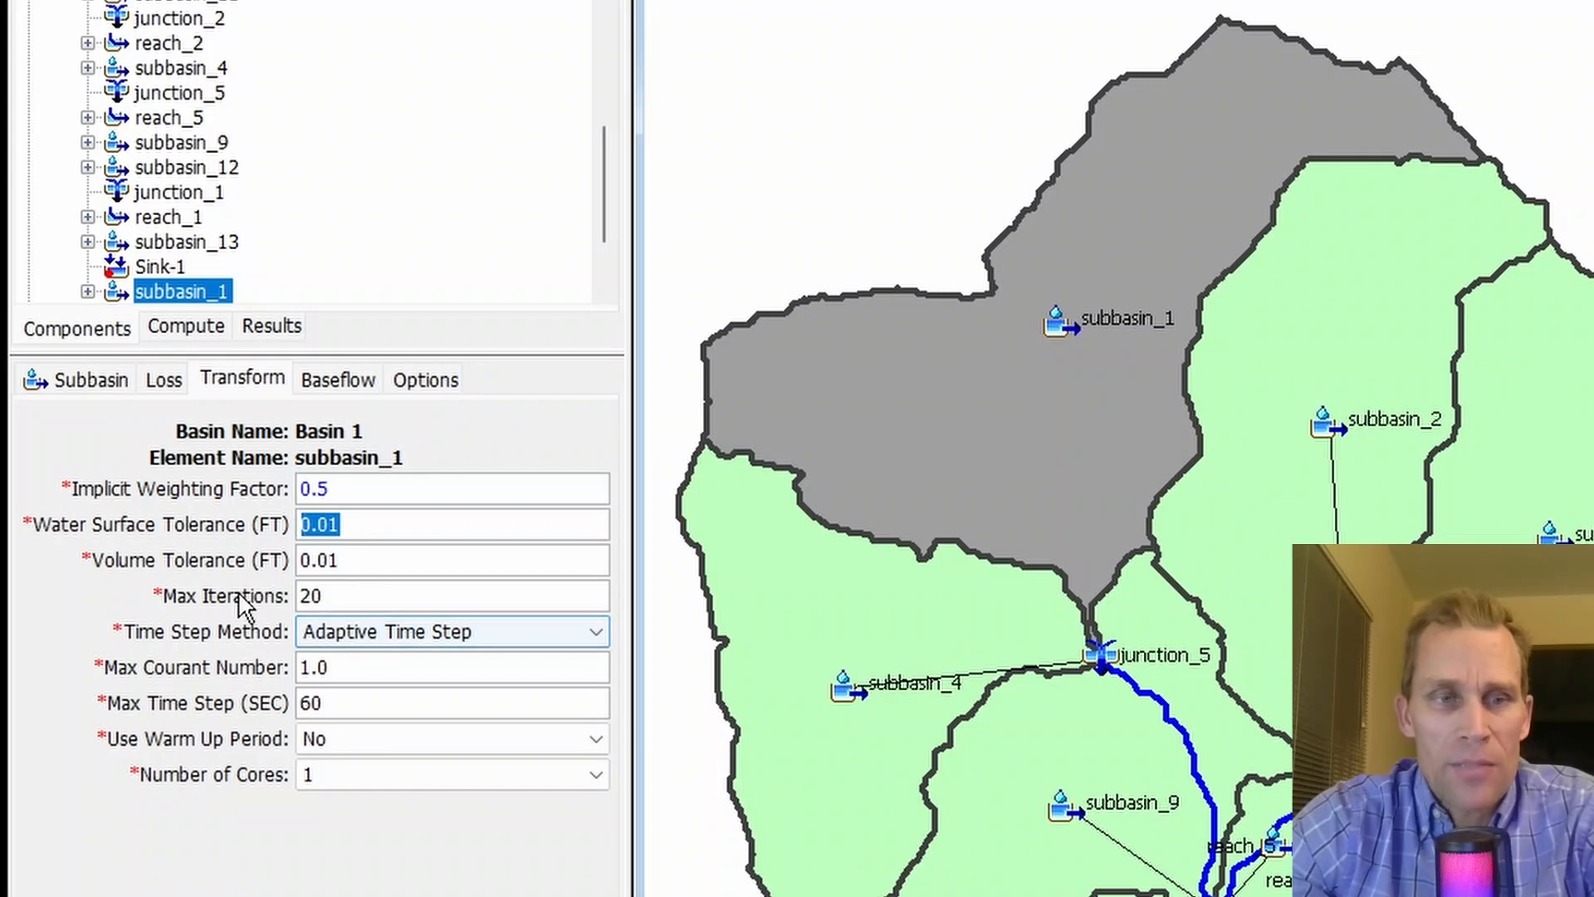
{"action": "double_click", "coordinate": [313, 595]}
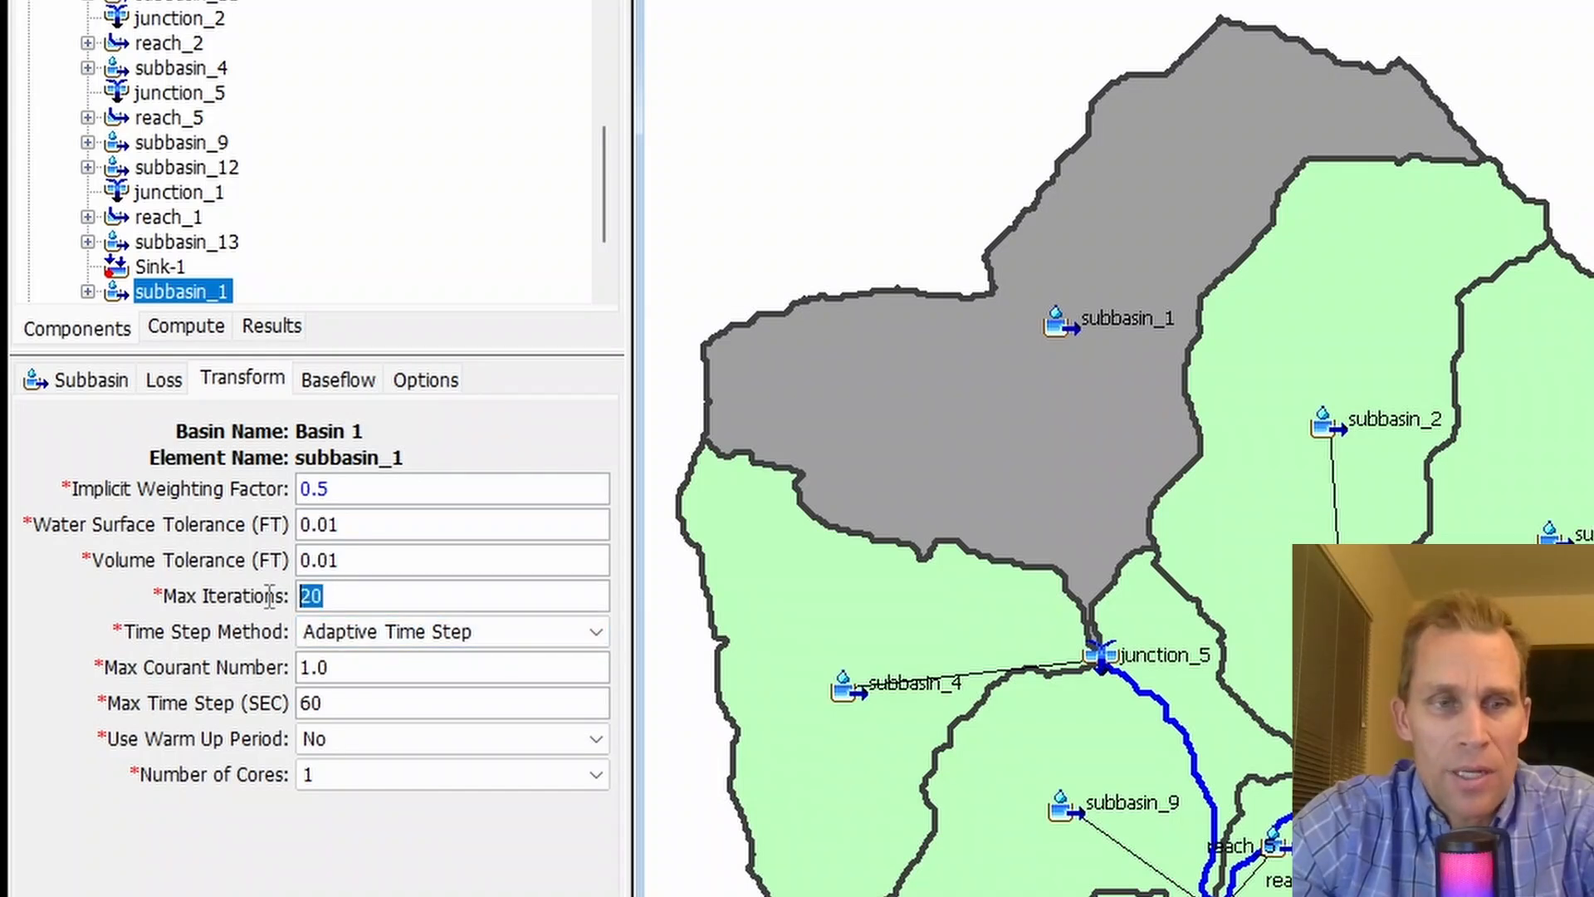
{"action": "left_click", "coordinate": [327, 595]}
{"action": "left_click_drag", "start_coordinate": [328, 595], "coordinate": [279, 604]}
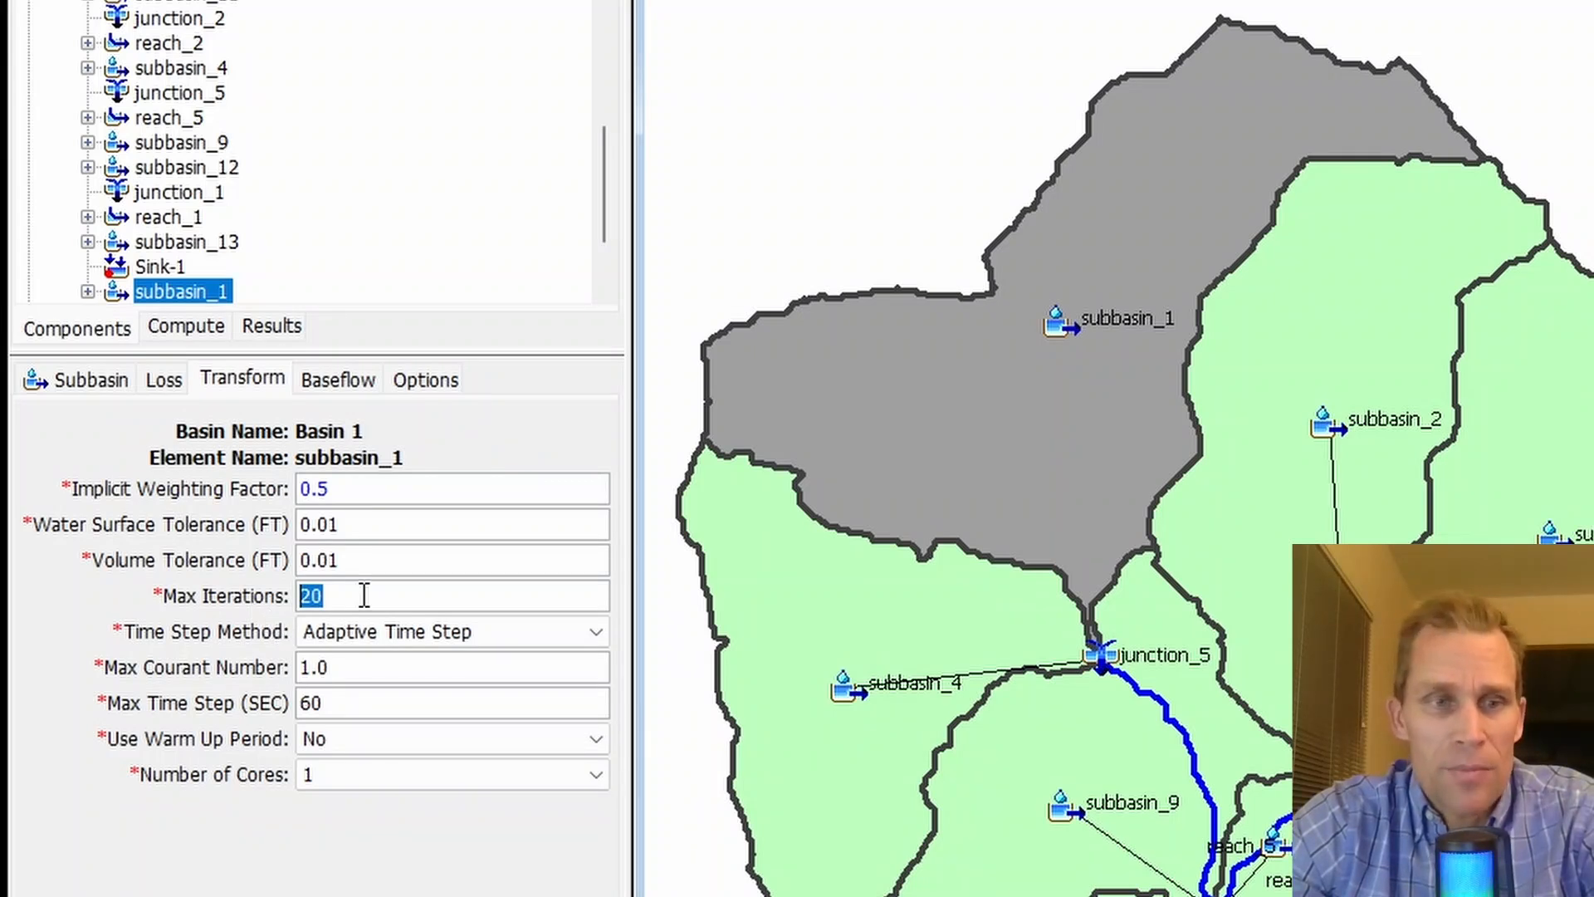
{"action": "left_click_drag", "start_coordinate": [363, 596], "coordinate": [278, 595]}
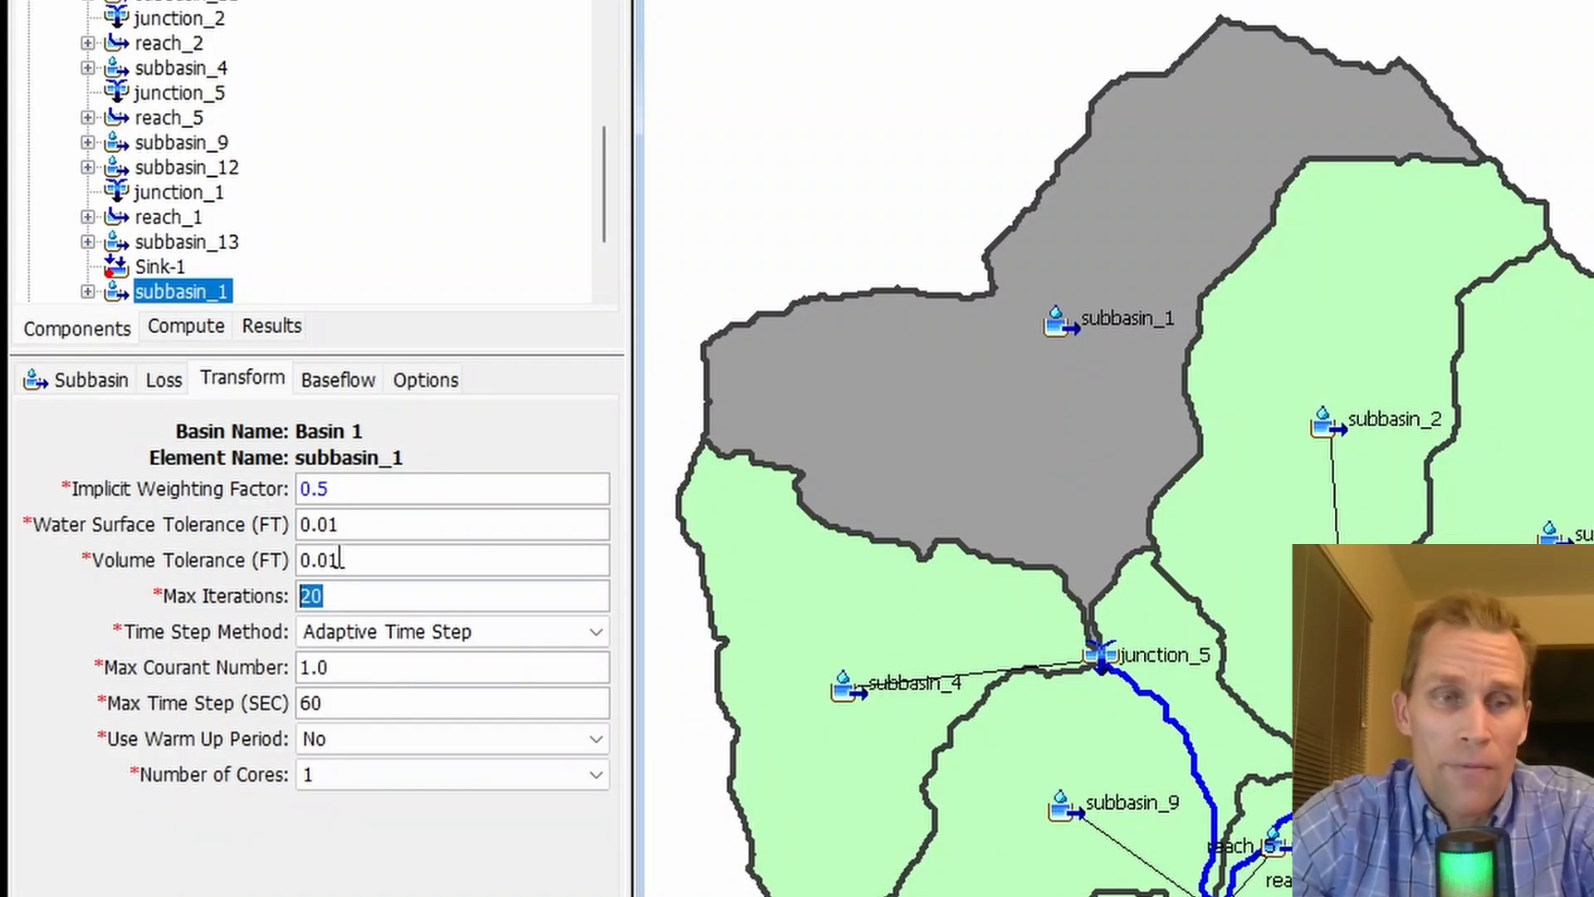
{"action": "left_click_drag", "start_coordinate": [340, 524], "coordinate": [277, 531]}
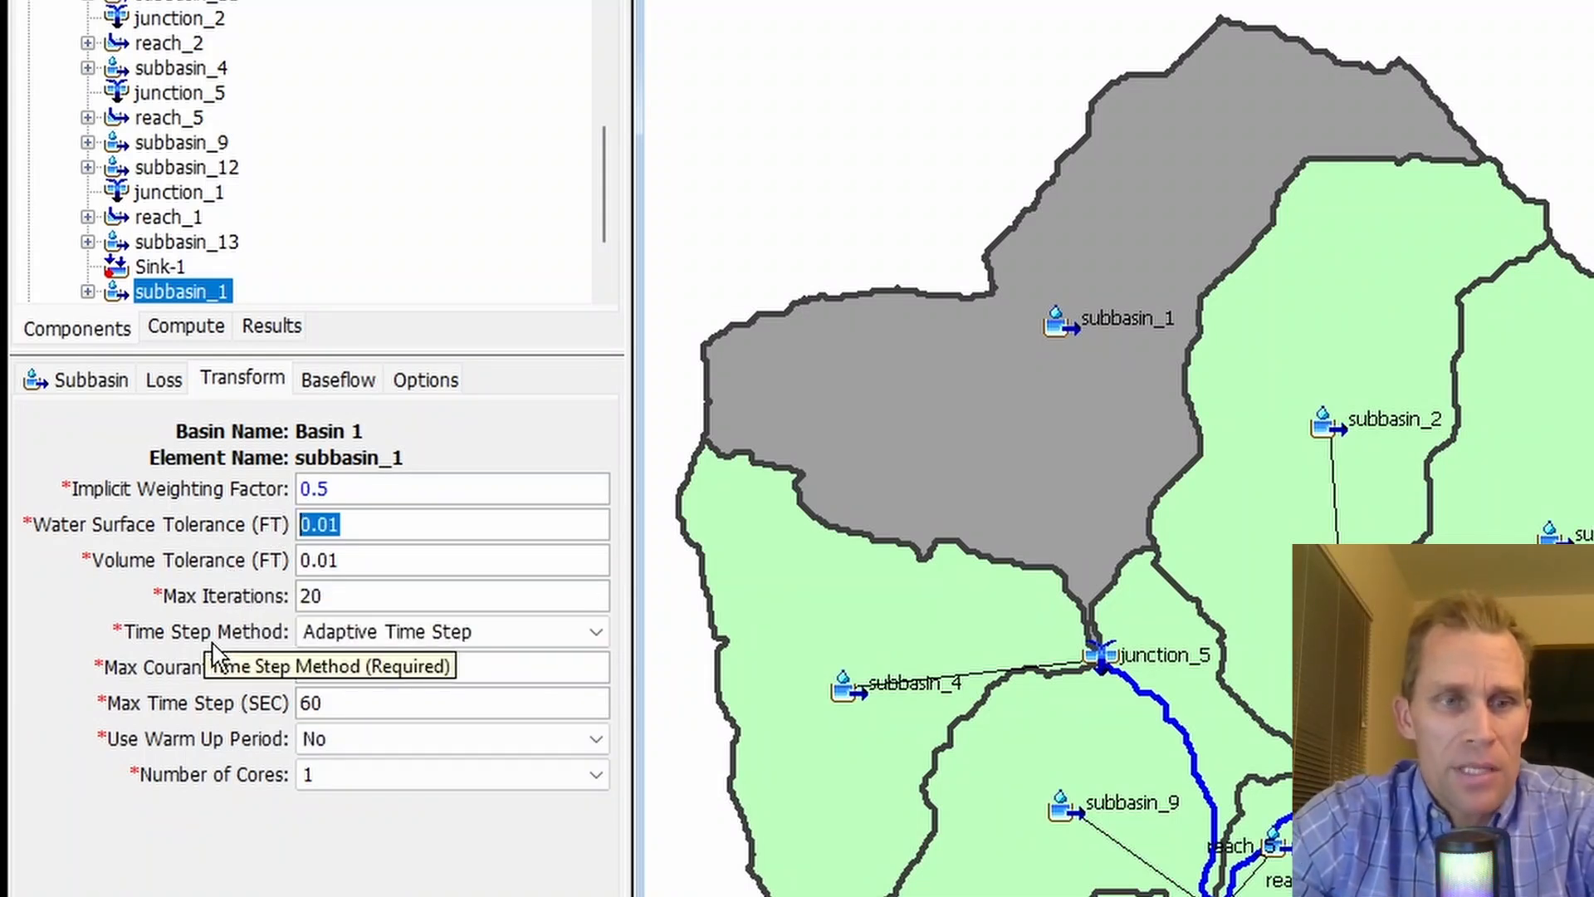
- Try Fixed Time Step as the transform's time step method and return it to Adaptive Time Step
{"action": "left_click", "coordinate": [373, 633]}
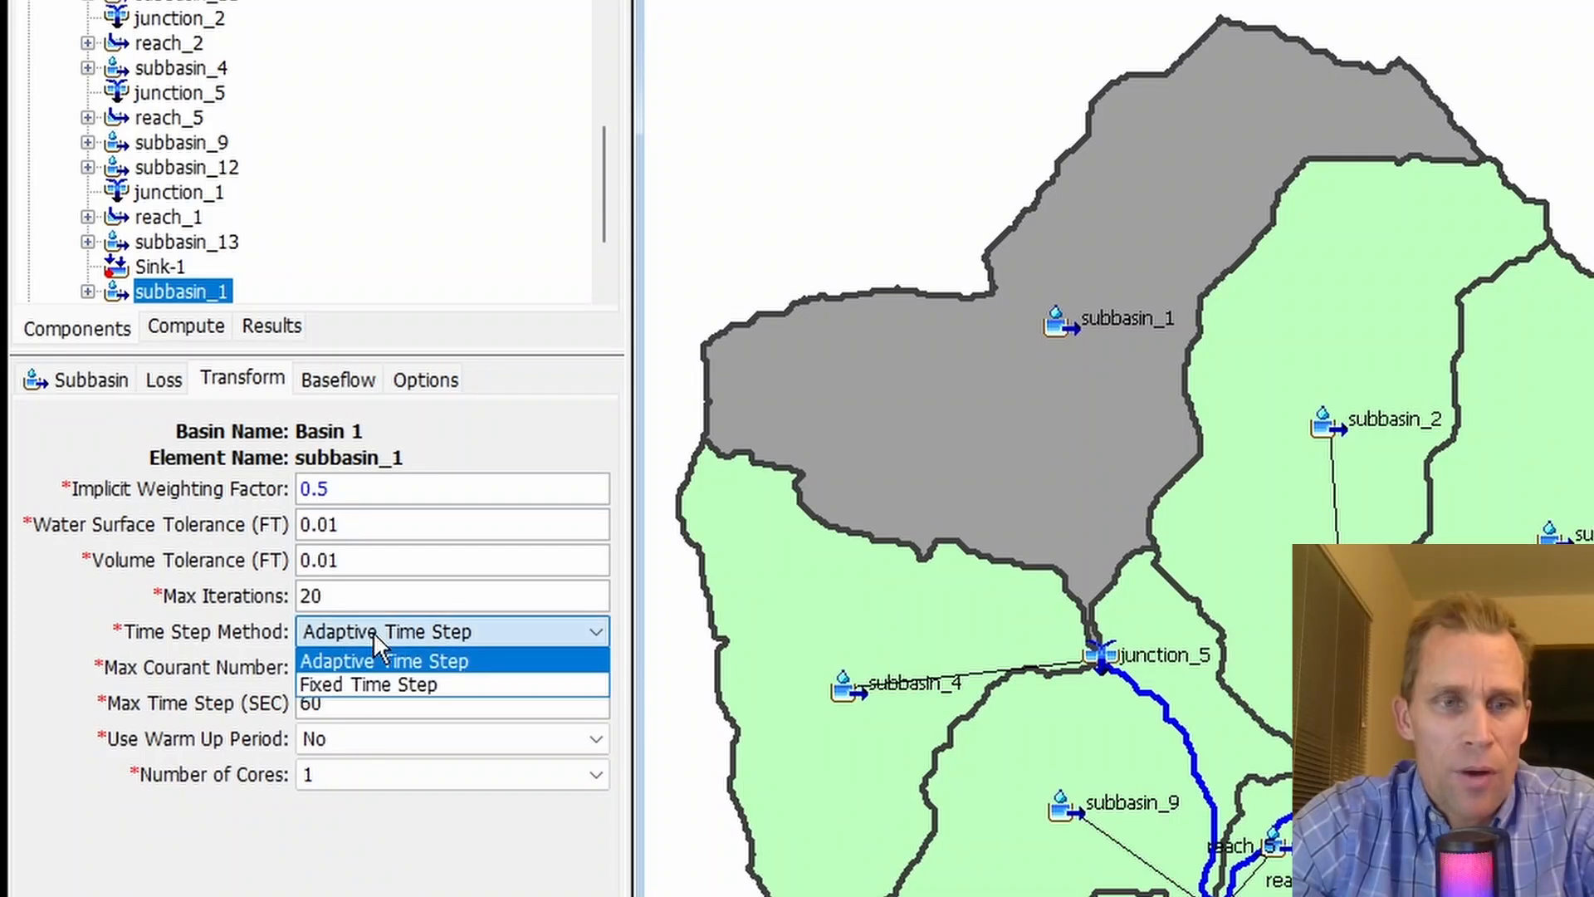
{"action": "left_click", "coordinate": [401, 686]}
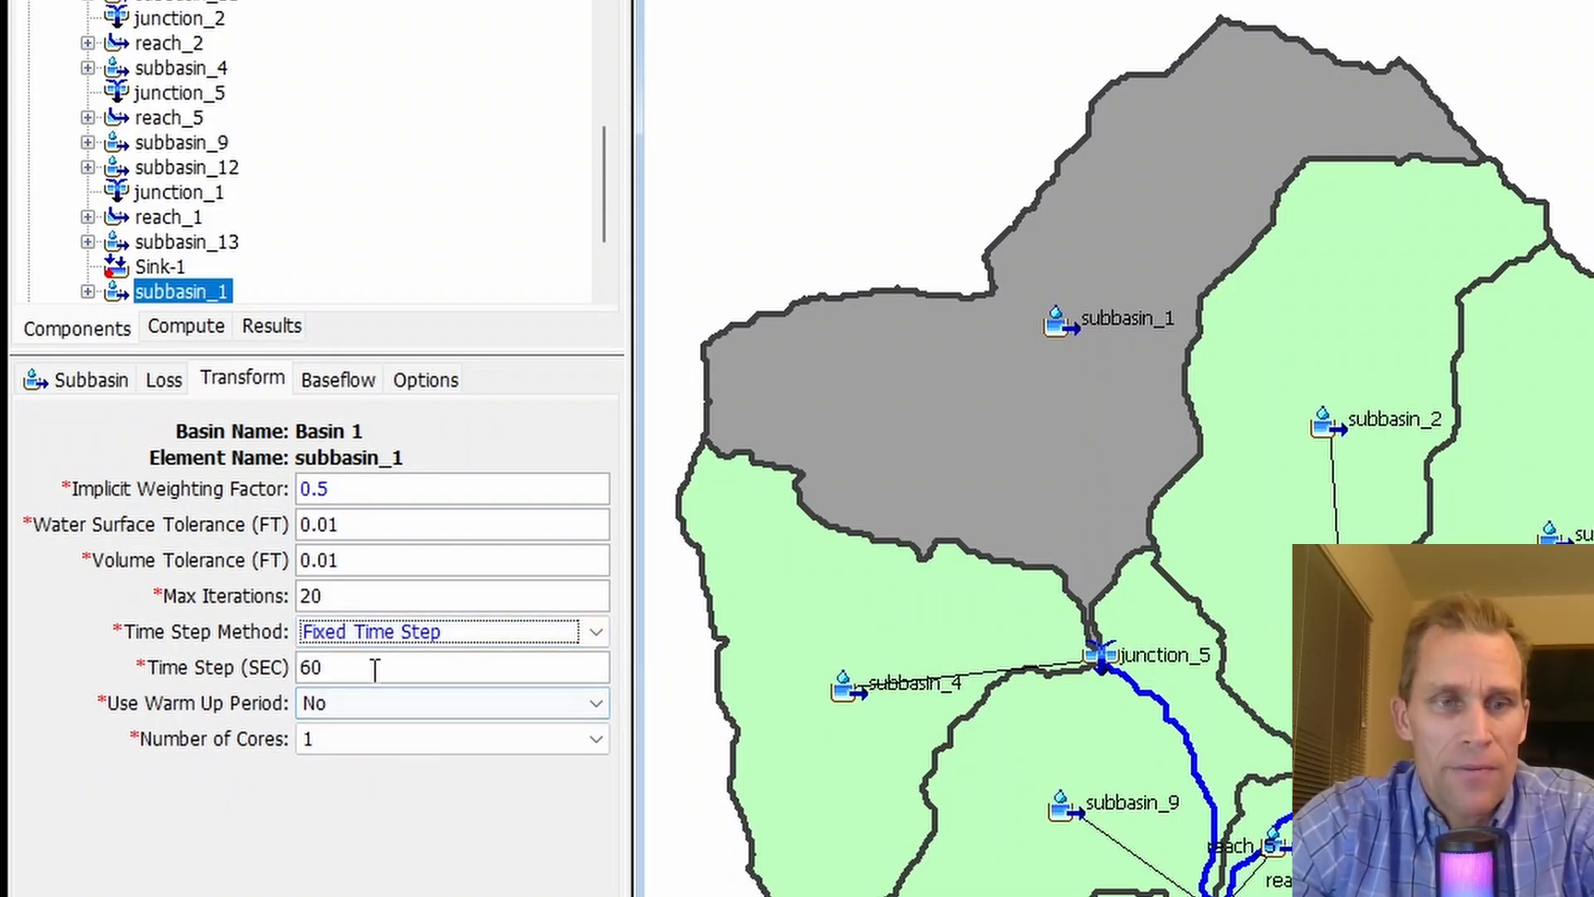
{"action": "left_click", "coordinate": [381, 638]}
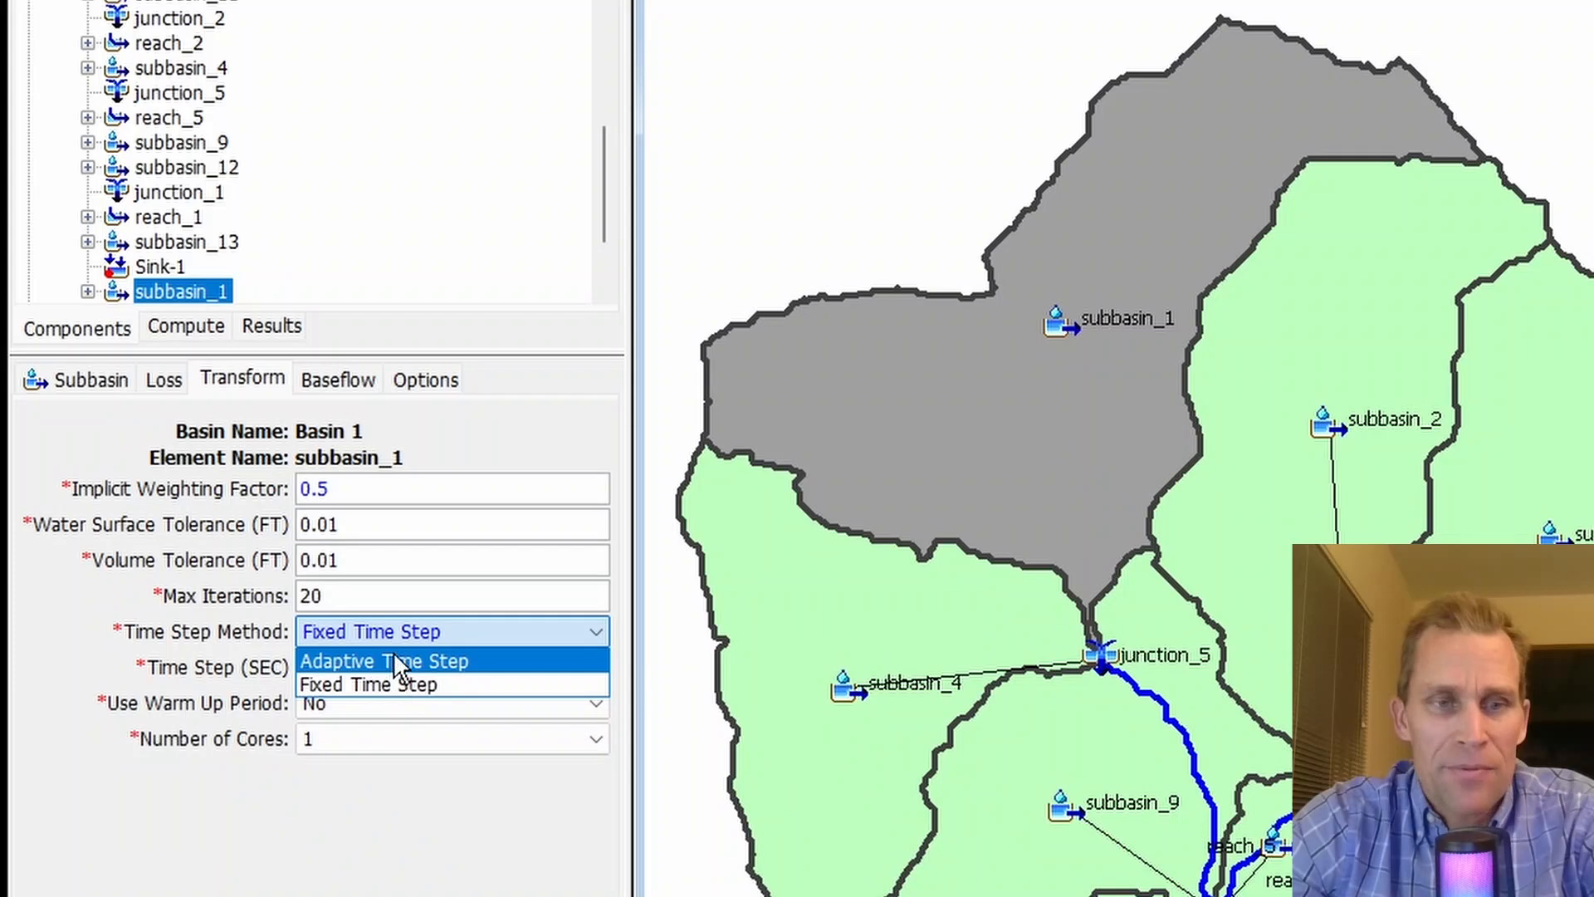
{"action": "left_click", "coordinate": [398, 662]}
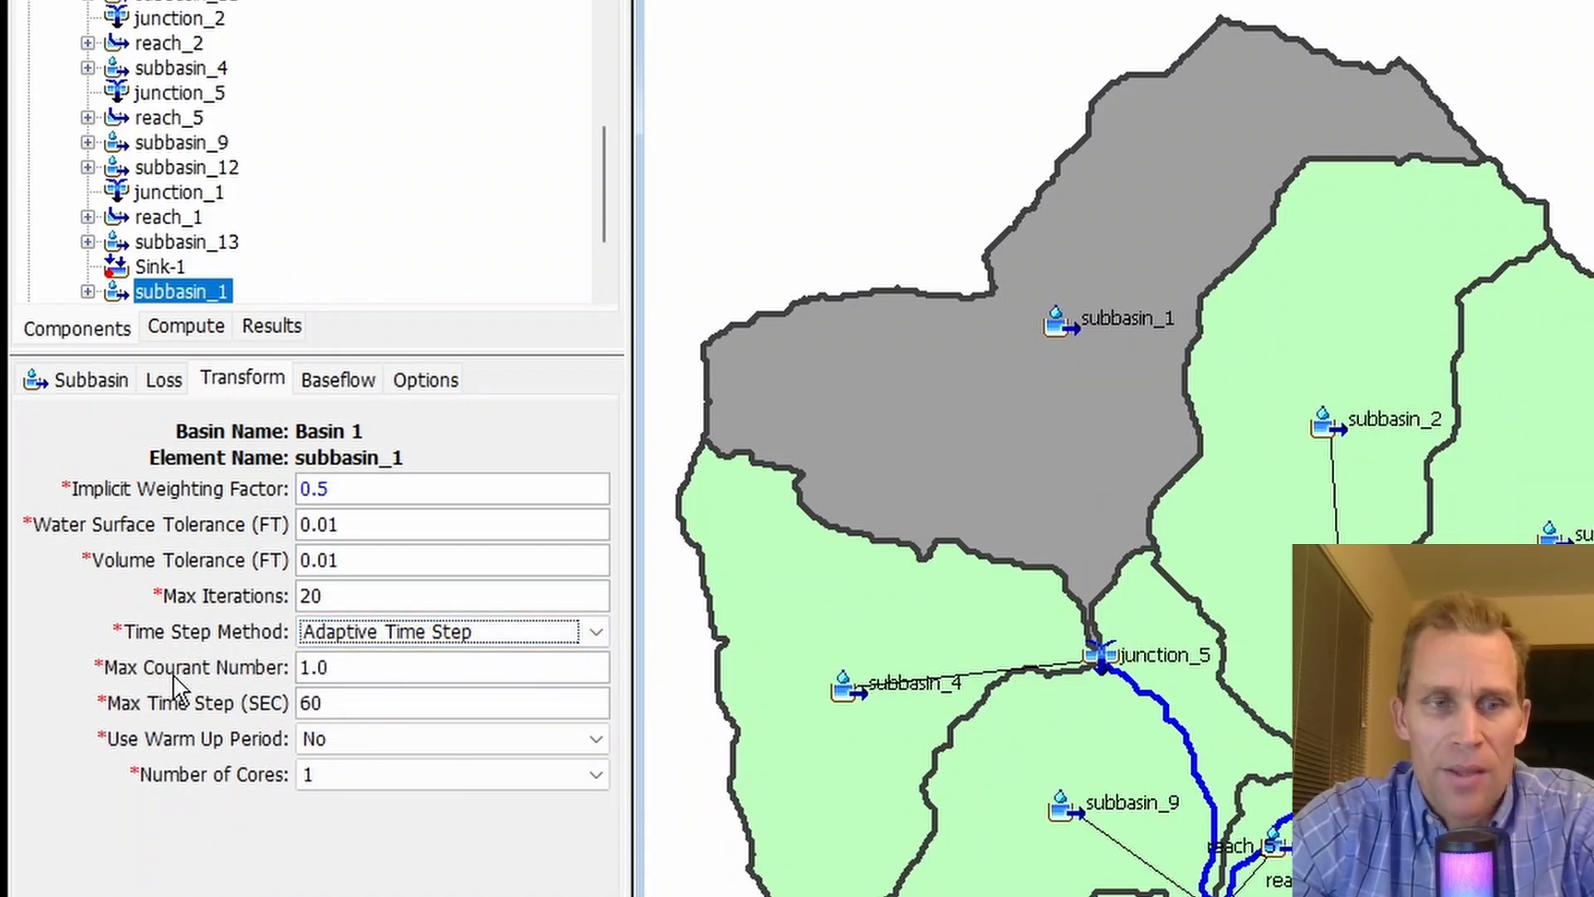
- Examine the max Courant number and max time step settings used by the adaptive time step method
{"action": "left_click", "coordinate": [324, 669]}
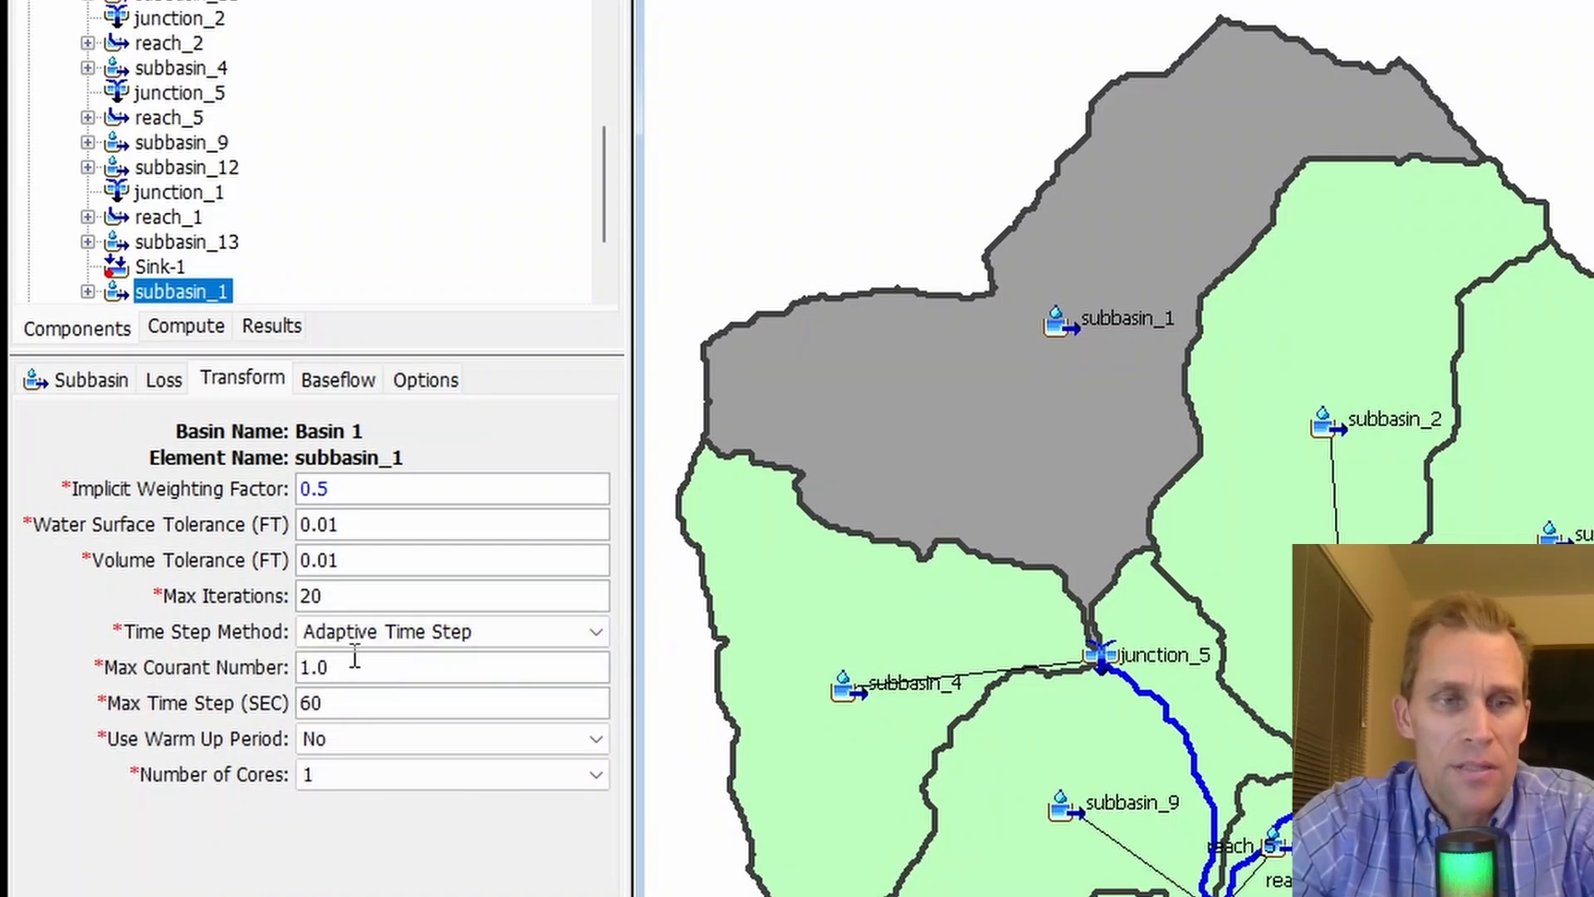
{"action": "left_click_drag", "start_coordinate": [354, 658], "coordinate": [299, 668]}
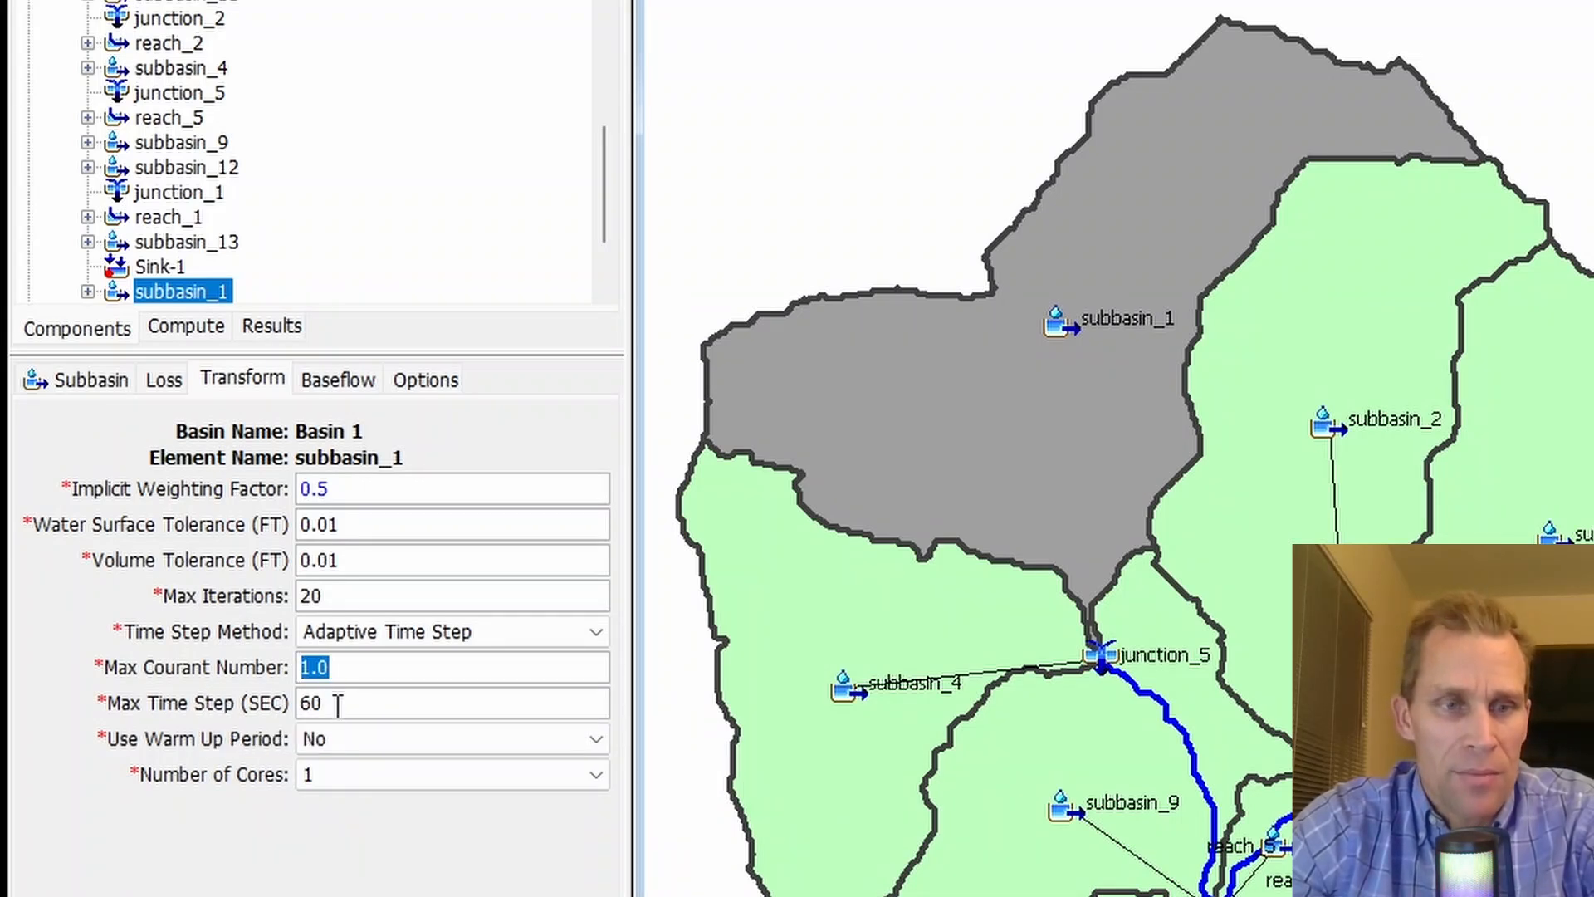
{"action": "left_click", "coordinate": [338, 704]}
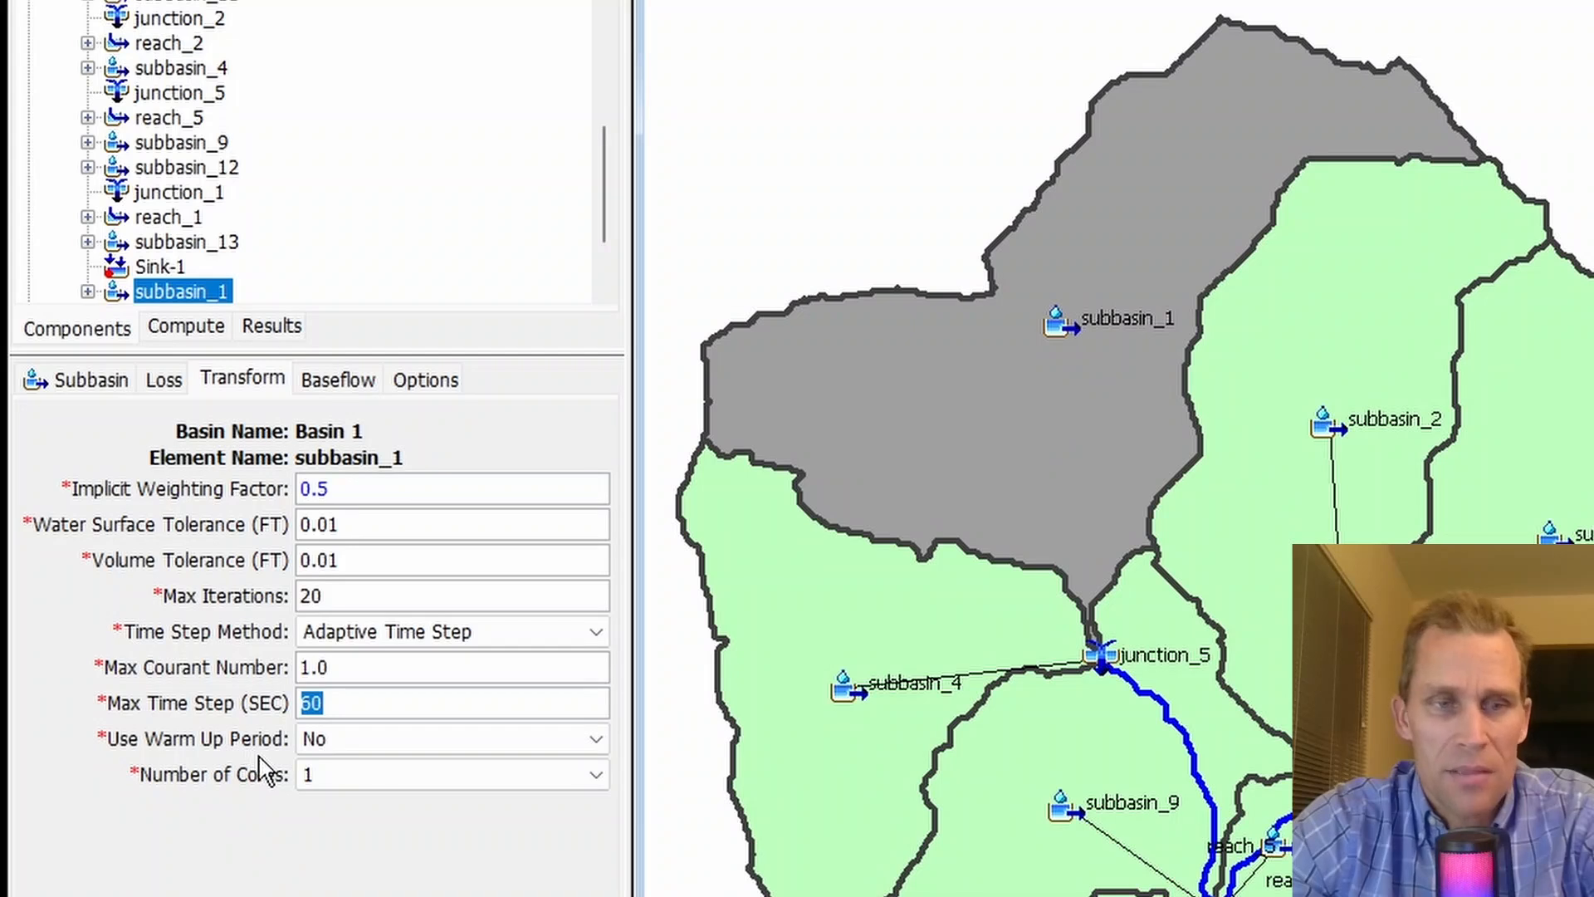
{"action": "left_click", "coordinate": [345, 669]}
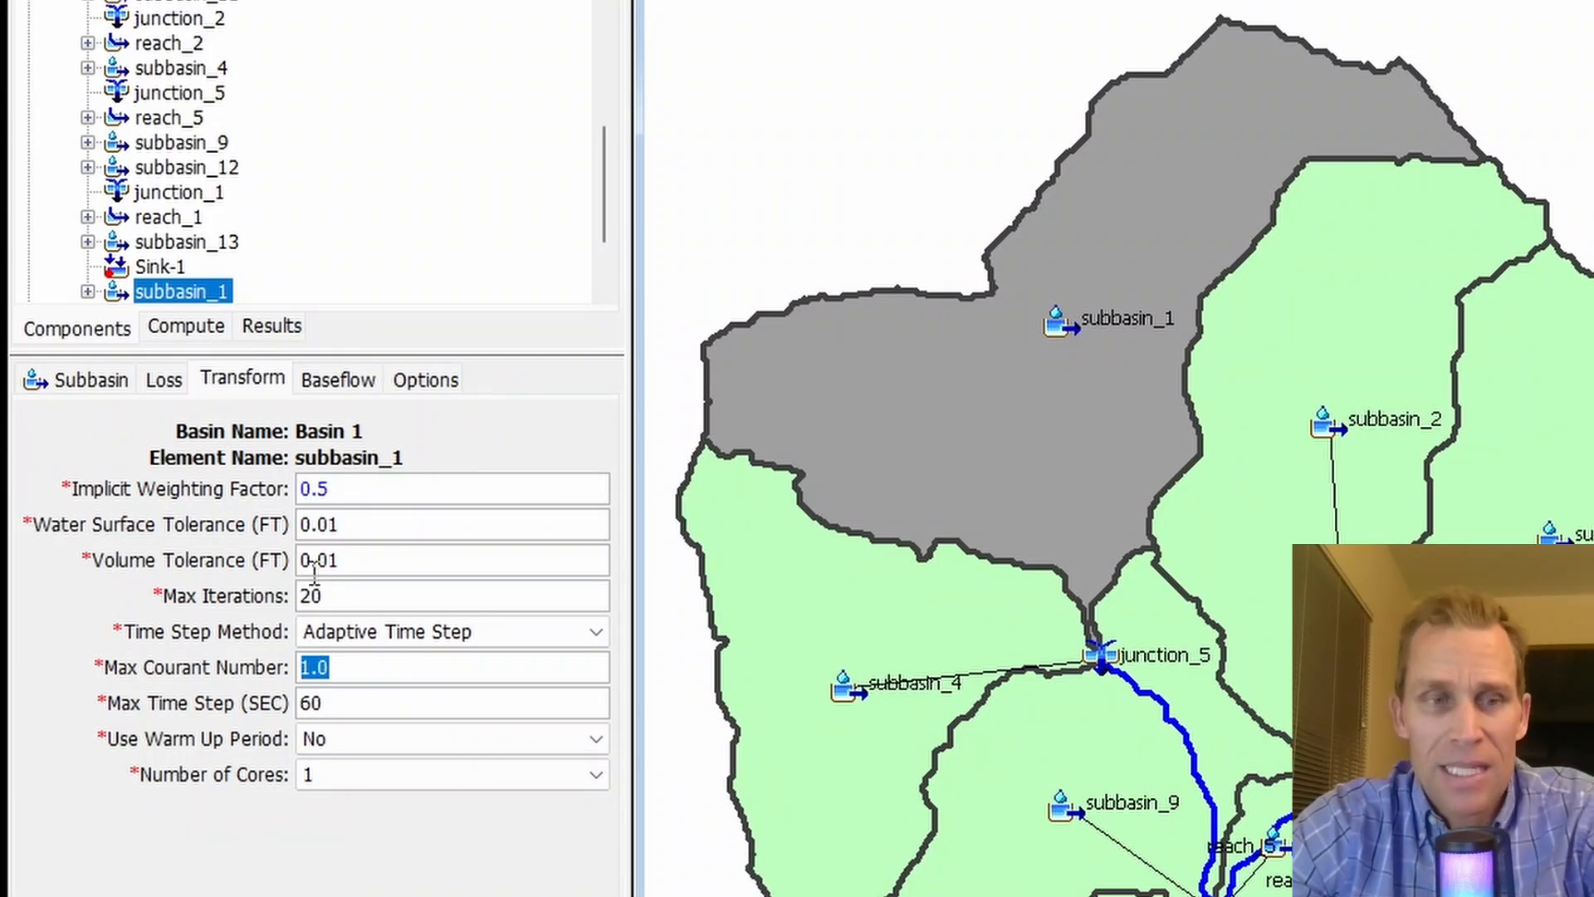
- Try a warm up period of 1 hour with a fraction of .1, and set Use Warm Up Period back to No
{"action": "left_click", "coordinate": [341, 743]}
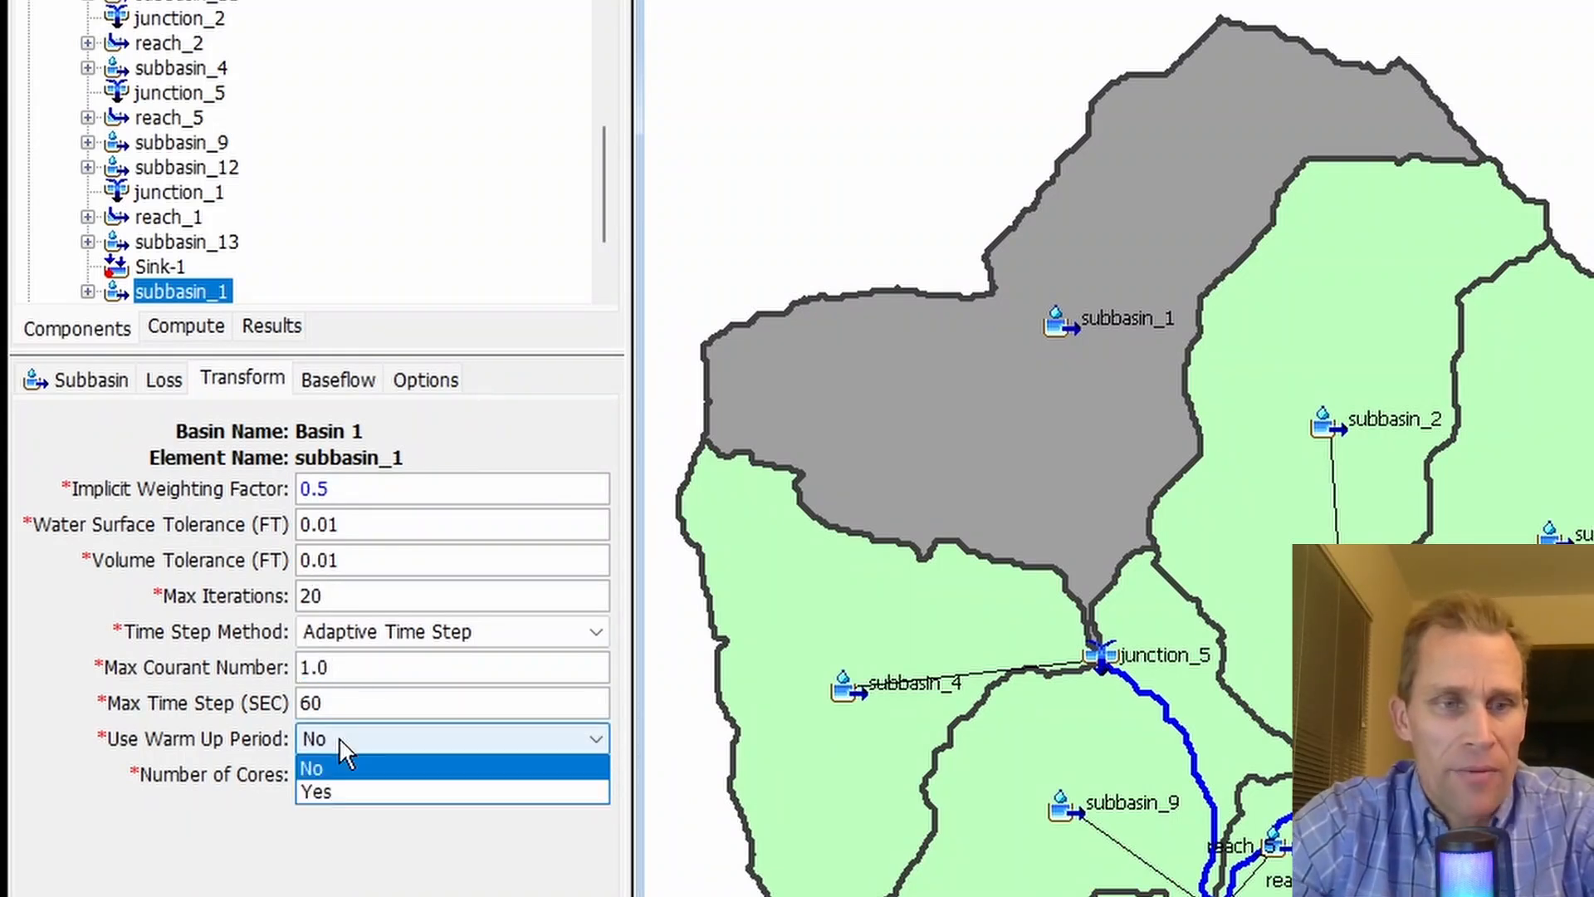
{"action": "left_click", "coordinate": [357, 792]}
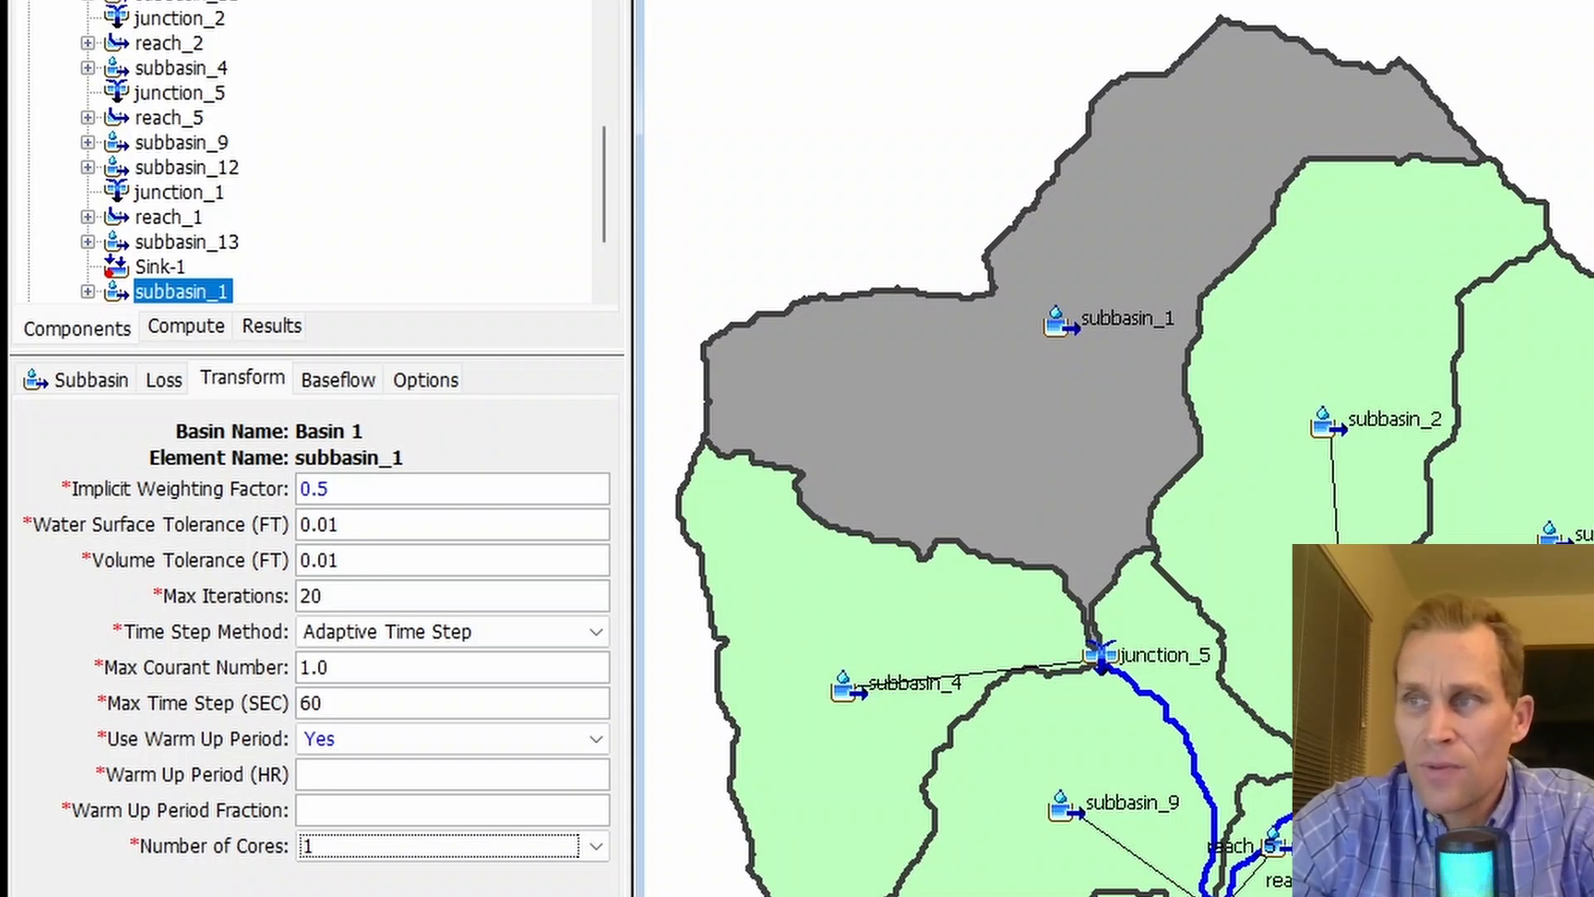
{"action": "left_click", "coordinate": [365, 775]}
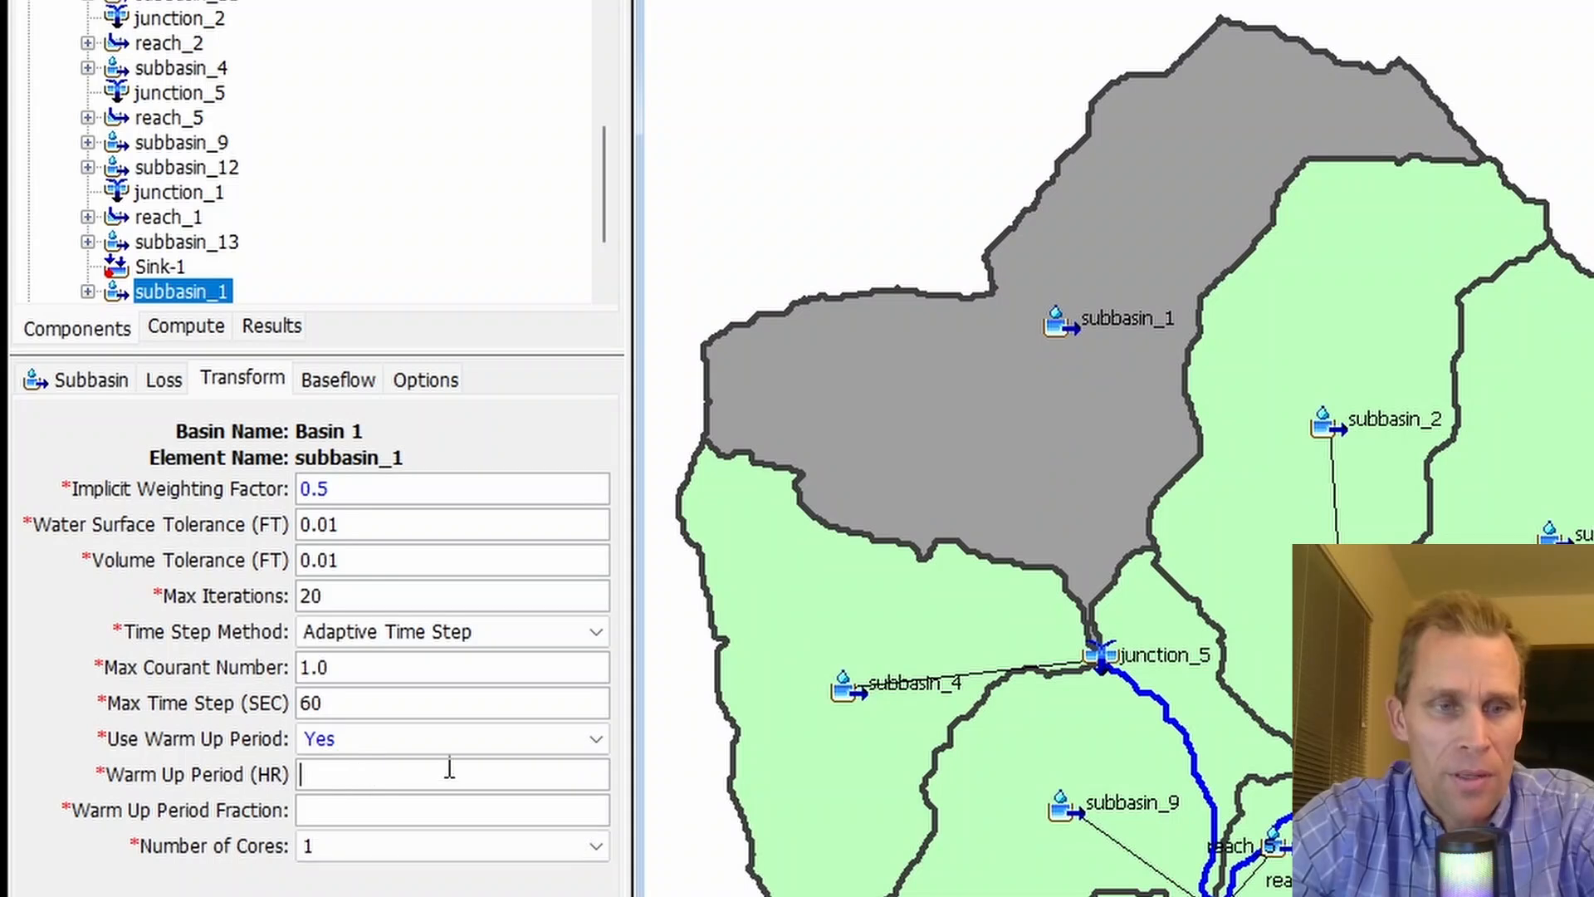
{"action": "type", "text": "1"}
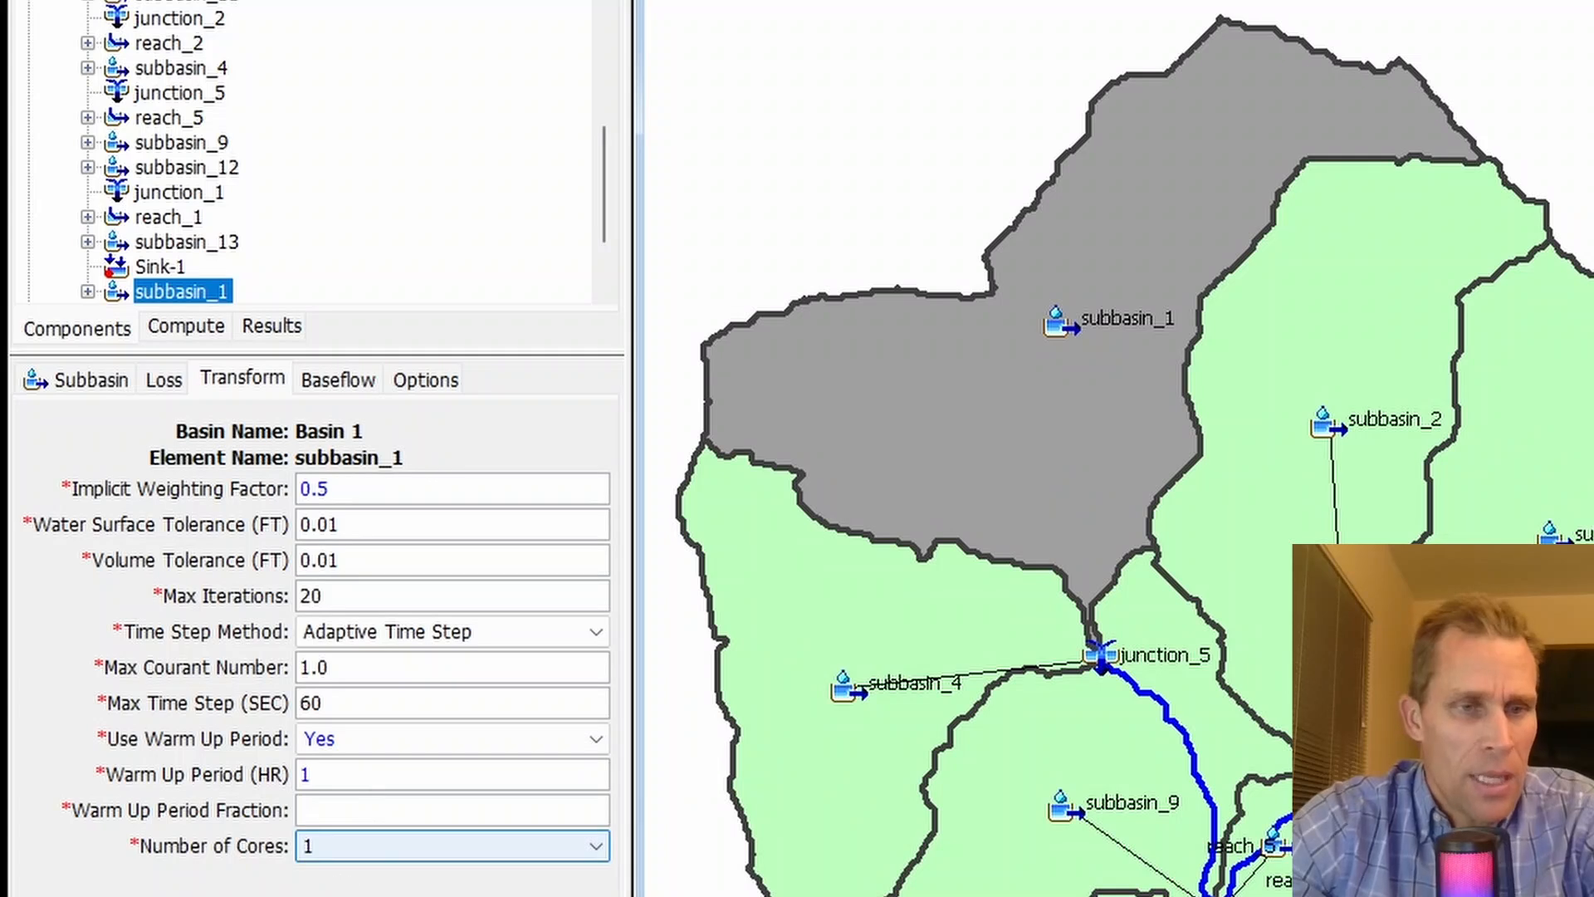
{"action": "type", "text": ".1"}
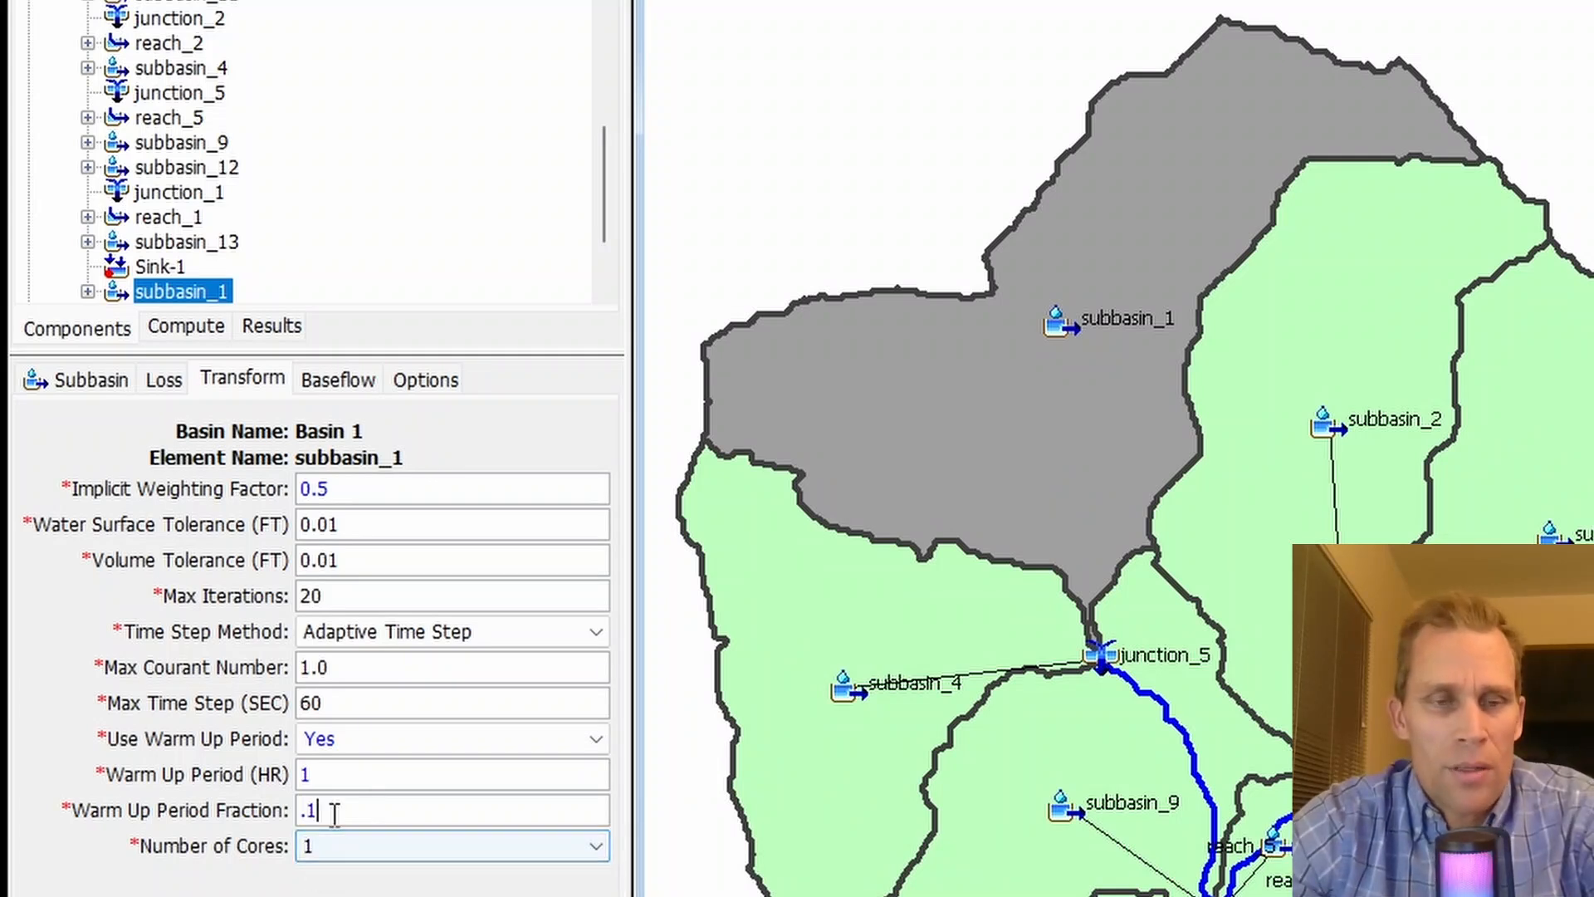
{"action": "double_click", "coordinate": [307, 773]}
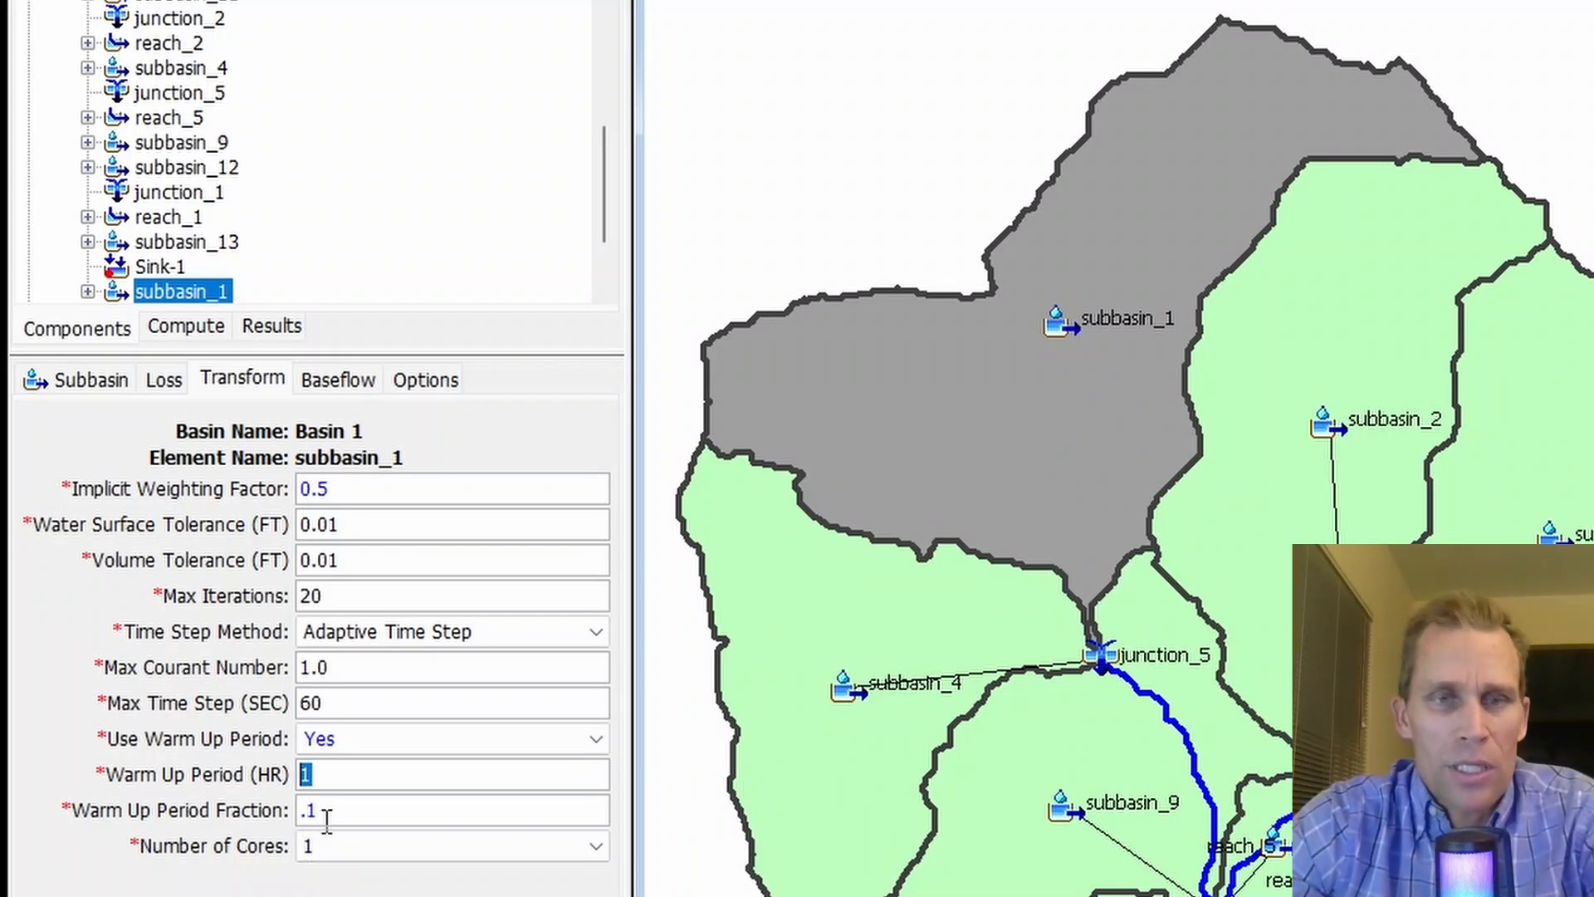
{"action": "key", "text": "Tab"}
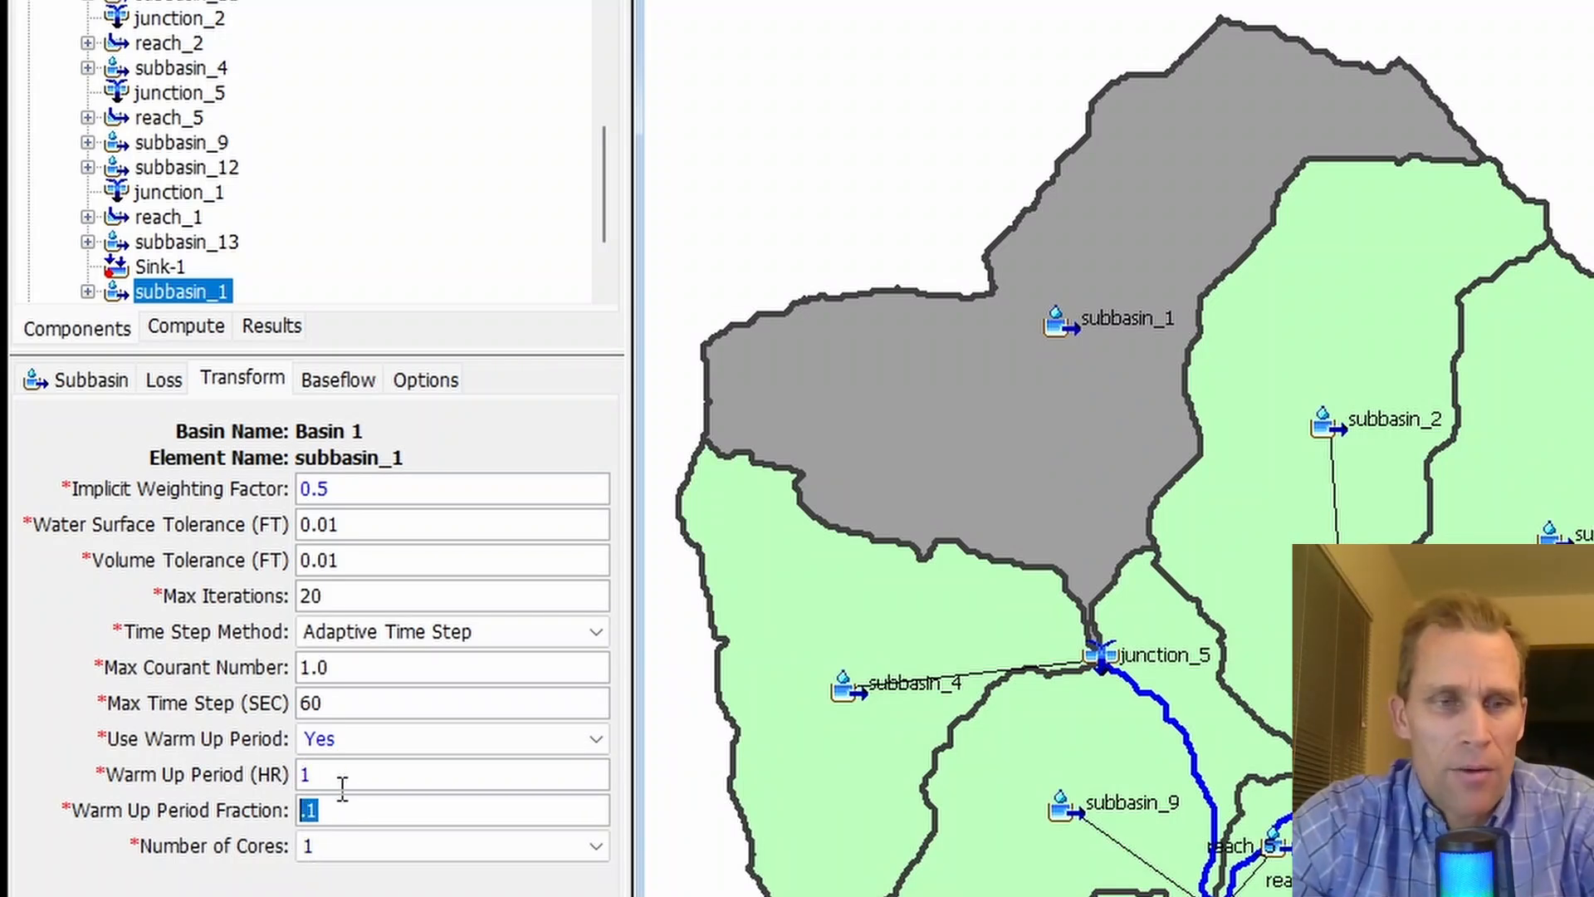
{"action": "left_click", "coordinate": [328, 809]}
{"action": "double_click", "coordinate": [321, 811]}
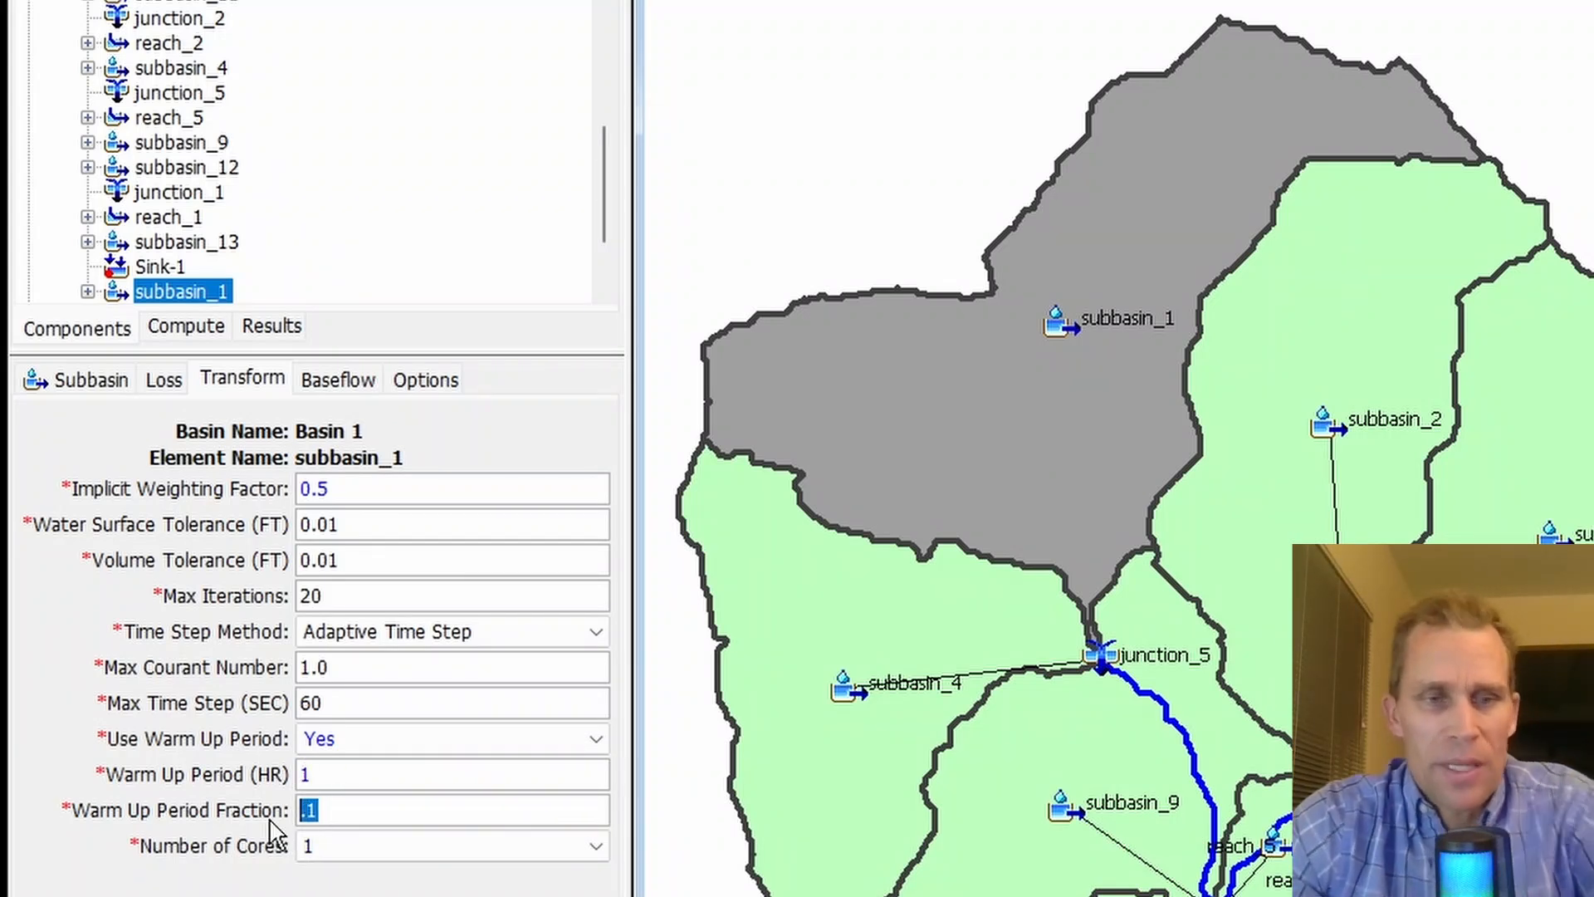
{"action": "left_click", "coordinate": [344, 742]}
{"action": "left_click", "coordinate": [339, 767]}
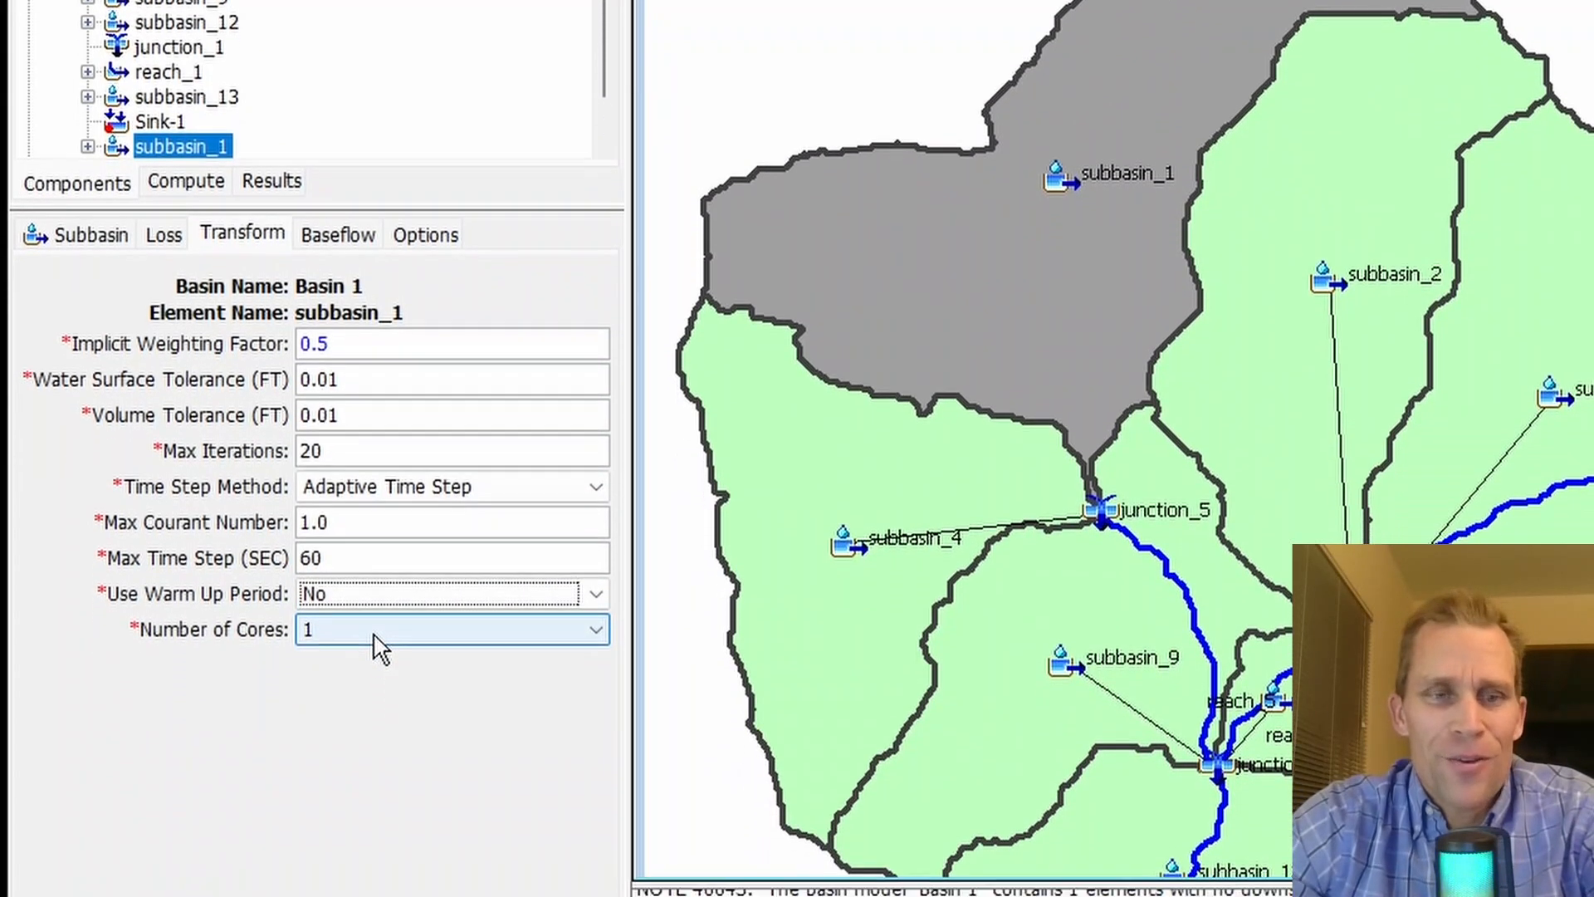
- Check the Number of Cores choices of subbasin_1's transform and open the project defaults in the Program Settings
{"action": "left_click", "coordinate": [373, 779]}
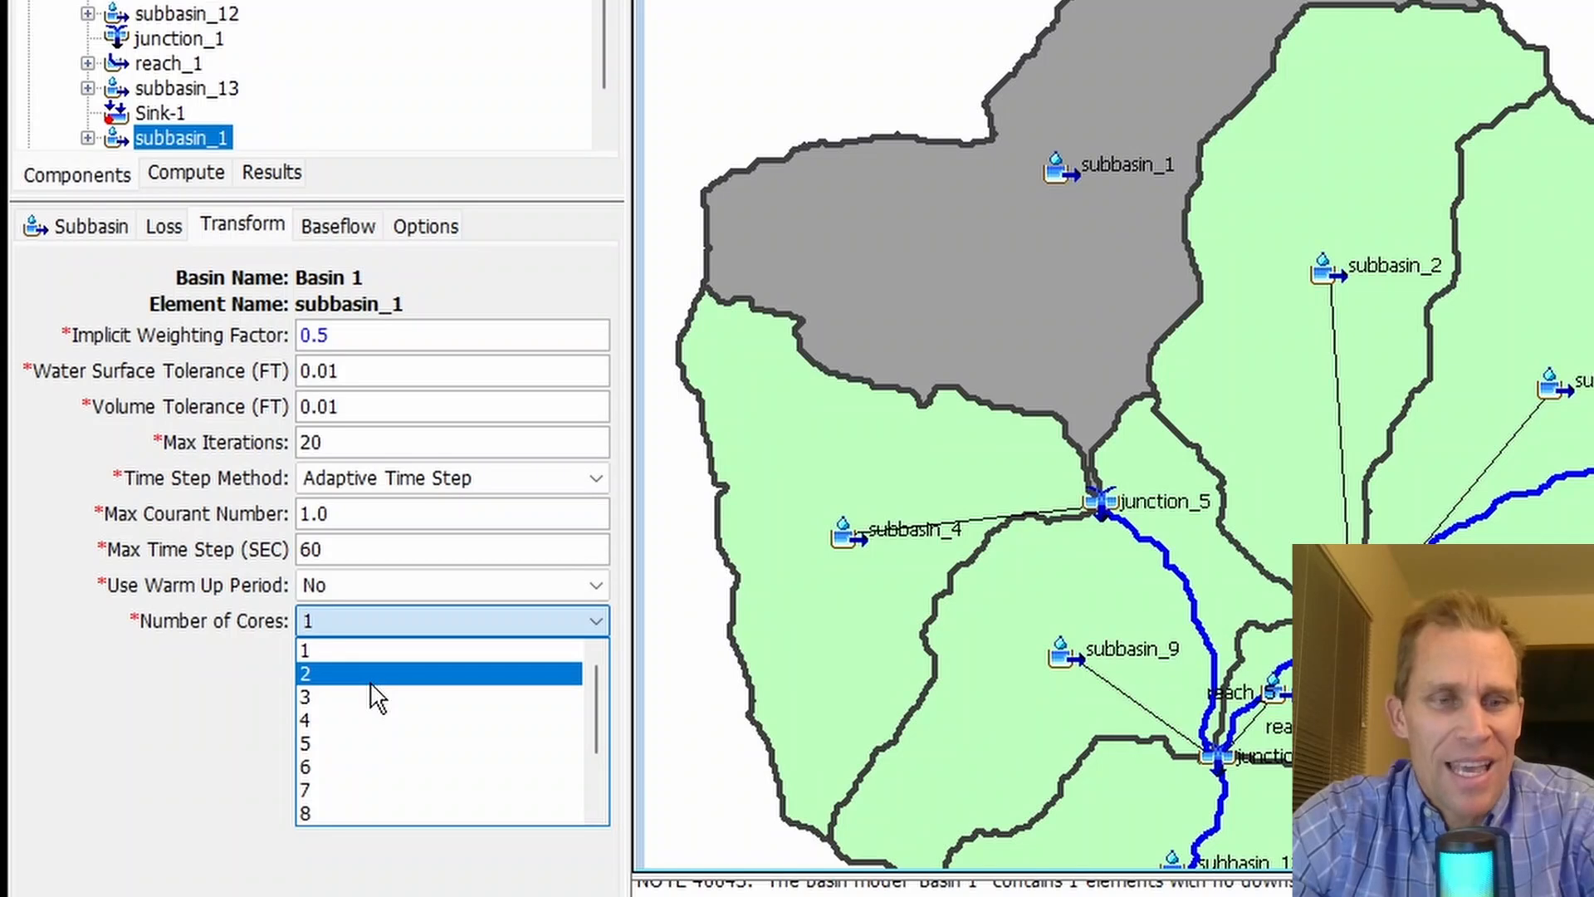
{"action": "left_click", "coordinate": [313, 760]}
{"action": "left_click", "coordinate": [508, 71]}
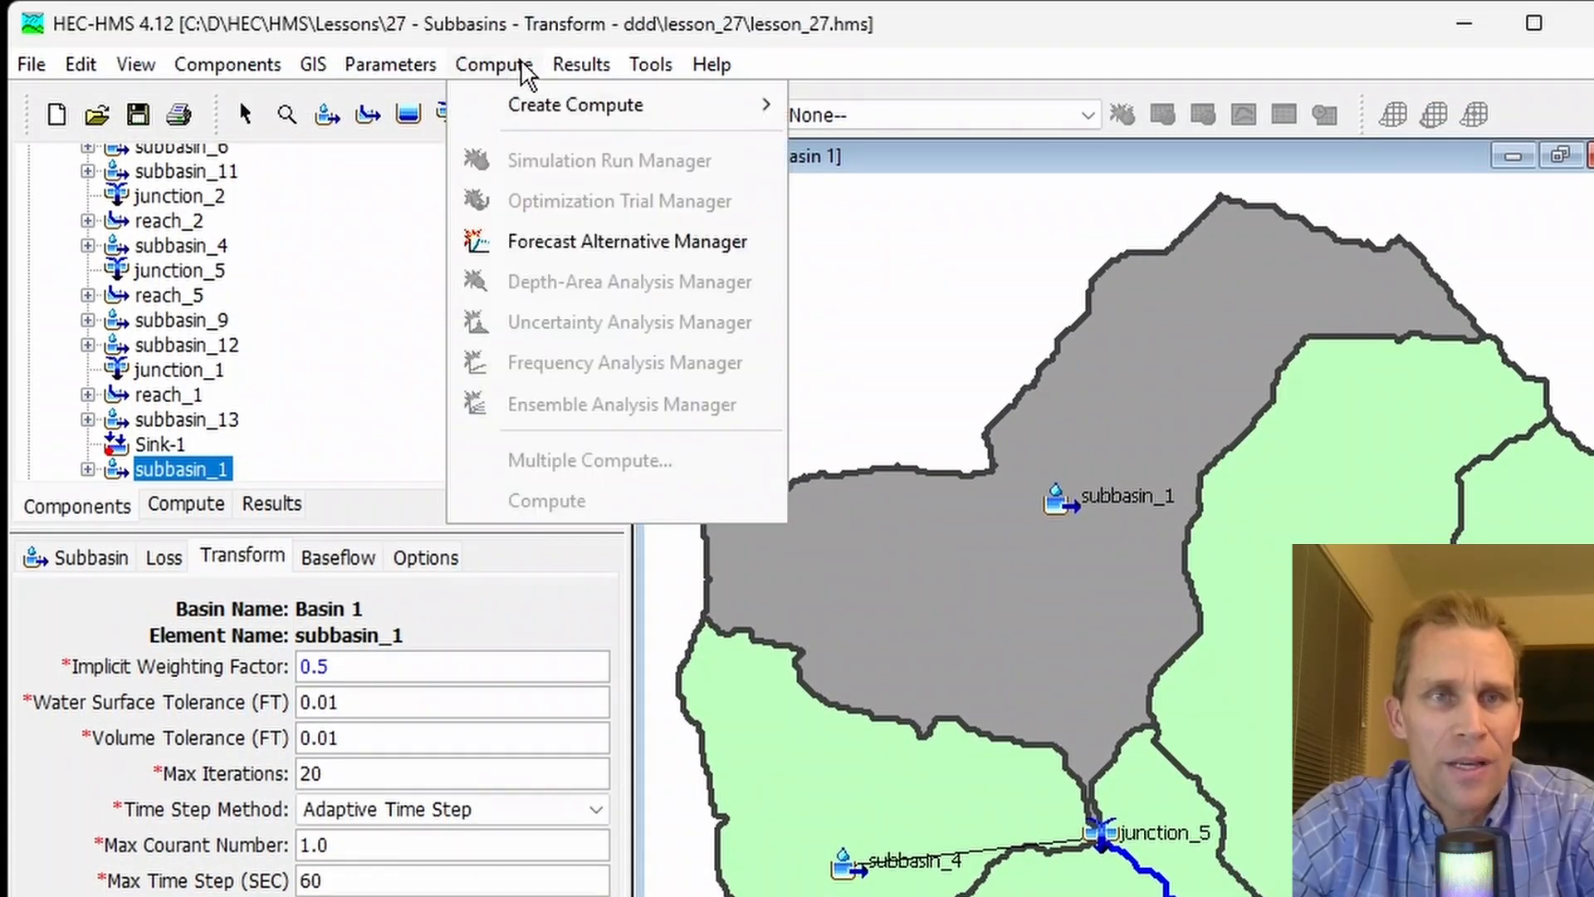
{"action": "left_click", "coordinate": [650, 65]}
{"action": "left_click", "coordinate": [650, 65]}
{"action": "left_click", "coordinate": [704, 417]}
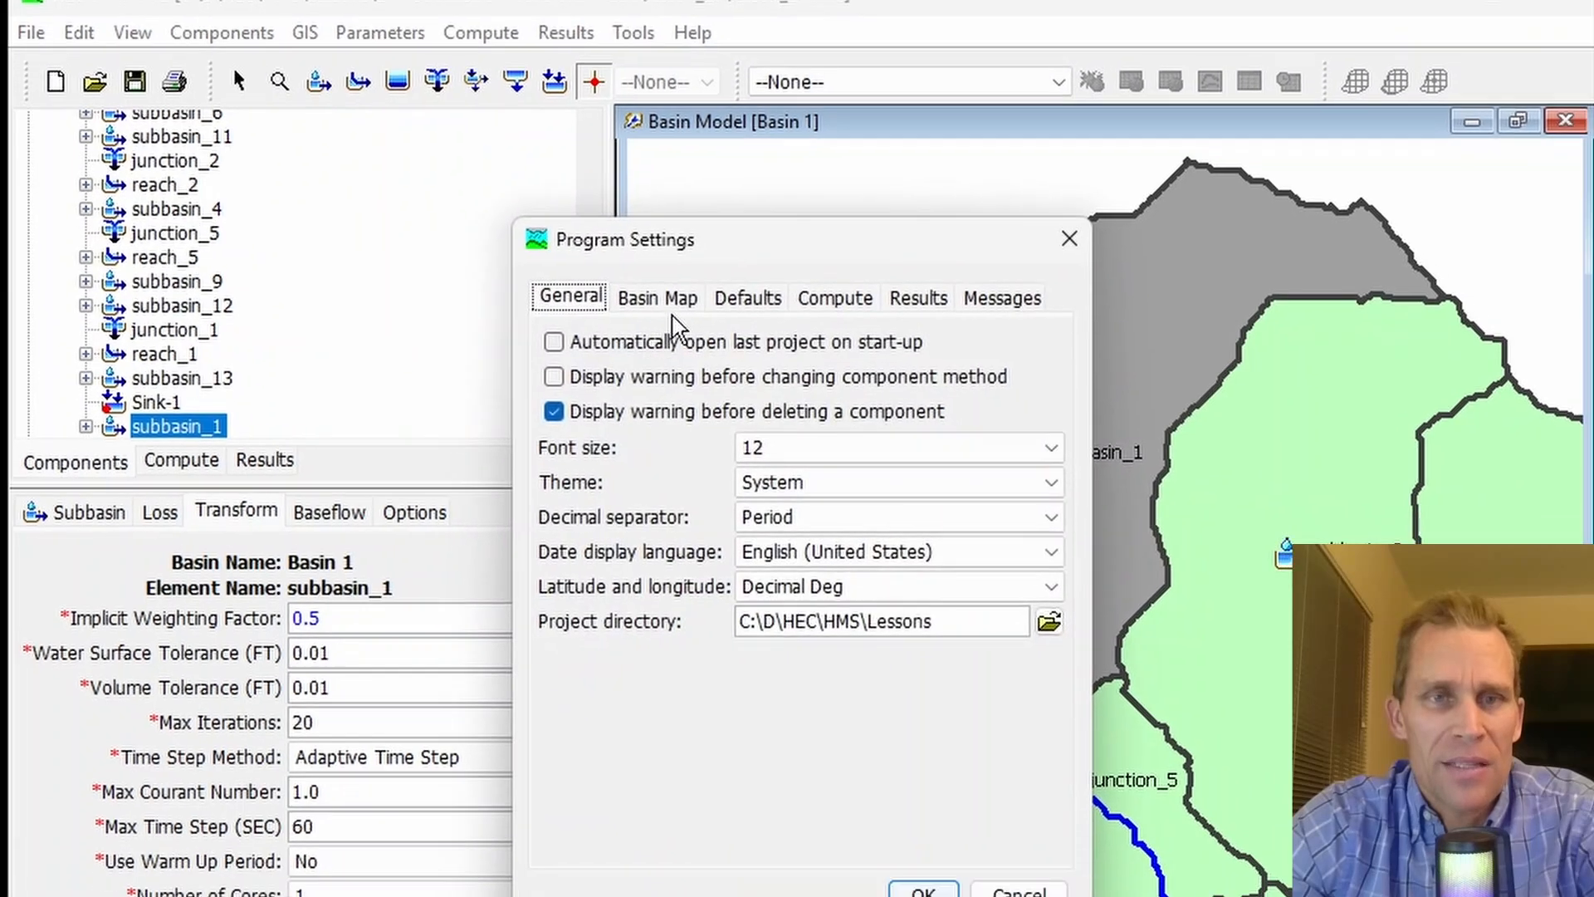
{"action": "left_click", "coordinate": [720, 254]}
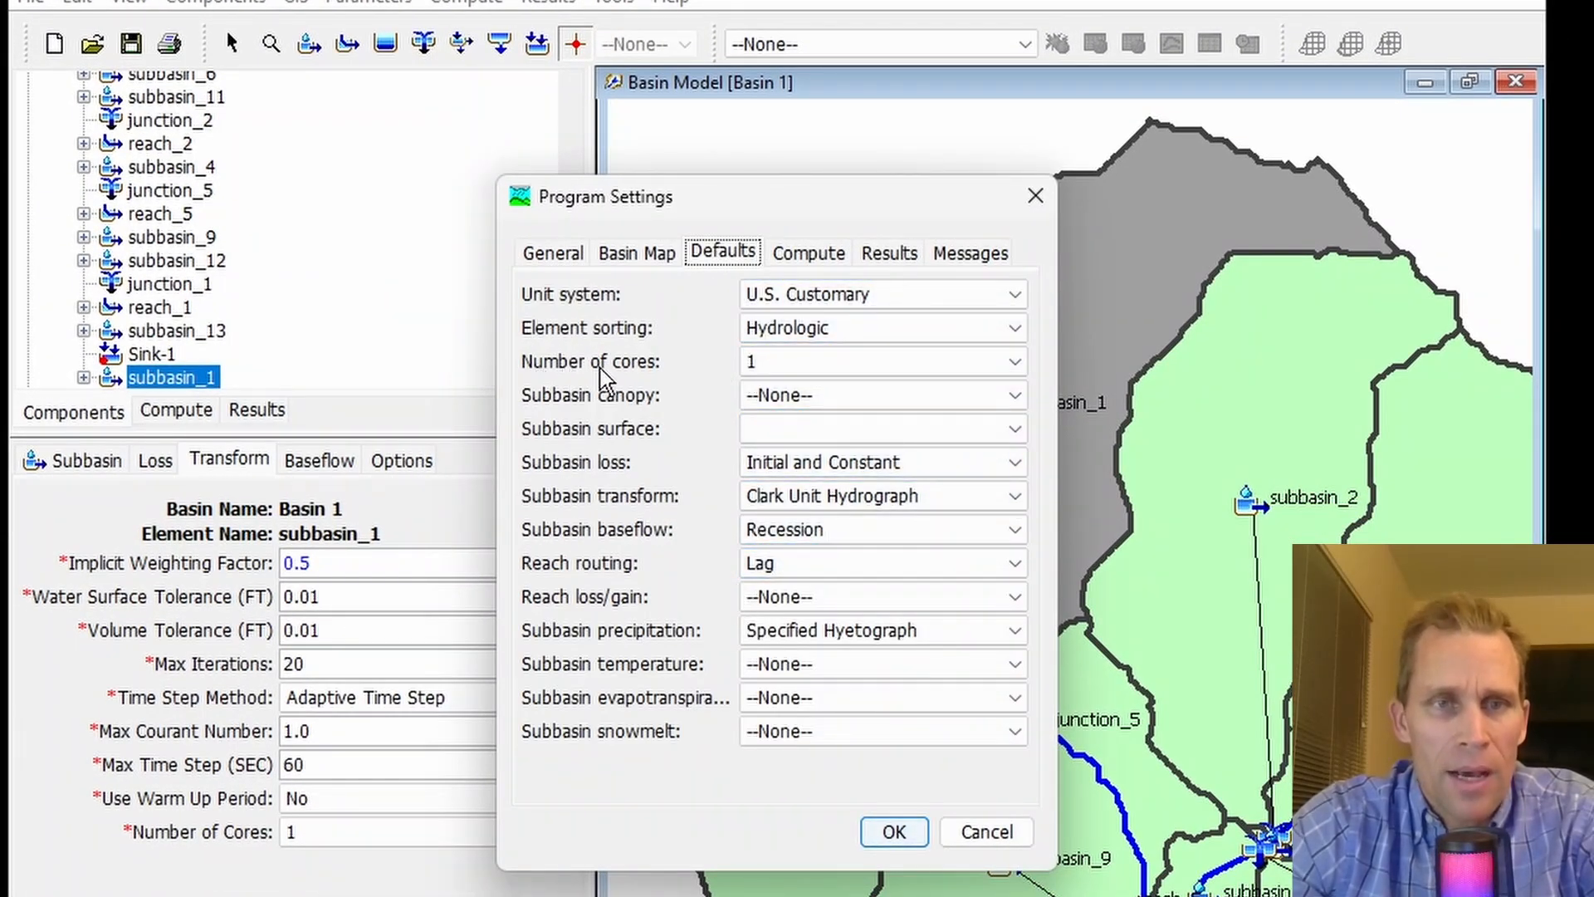
- Examine the default number of cores choices, close the Program Settings without saving, and recheck subbasin_1's Number of Cores setting
{"action": "left_click", "coordinate": [797, 365]}
{"action": "scroll", "coordinate": [824, 427], "scroll_direction": "down", "scroll_amount": 2}
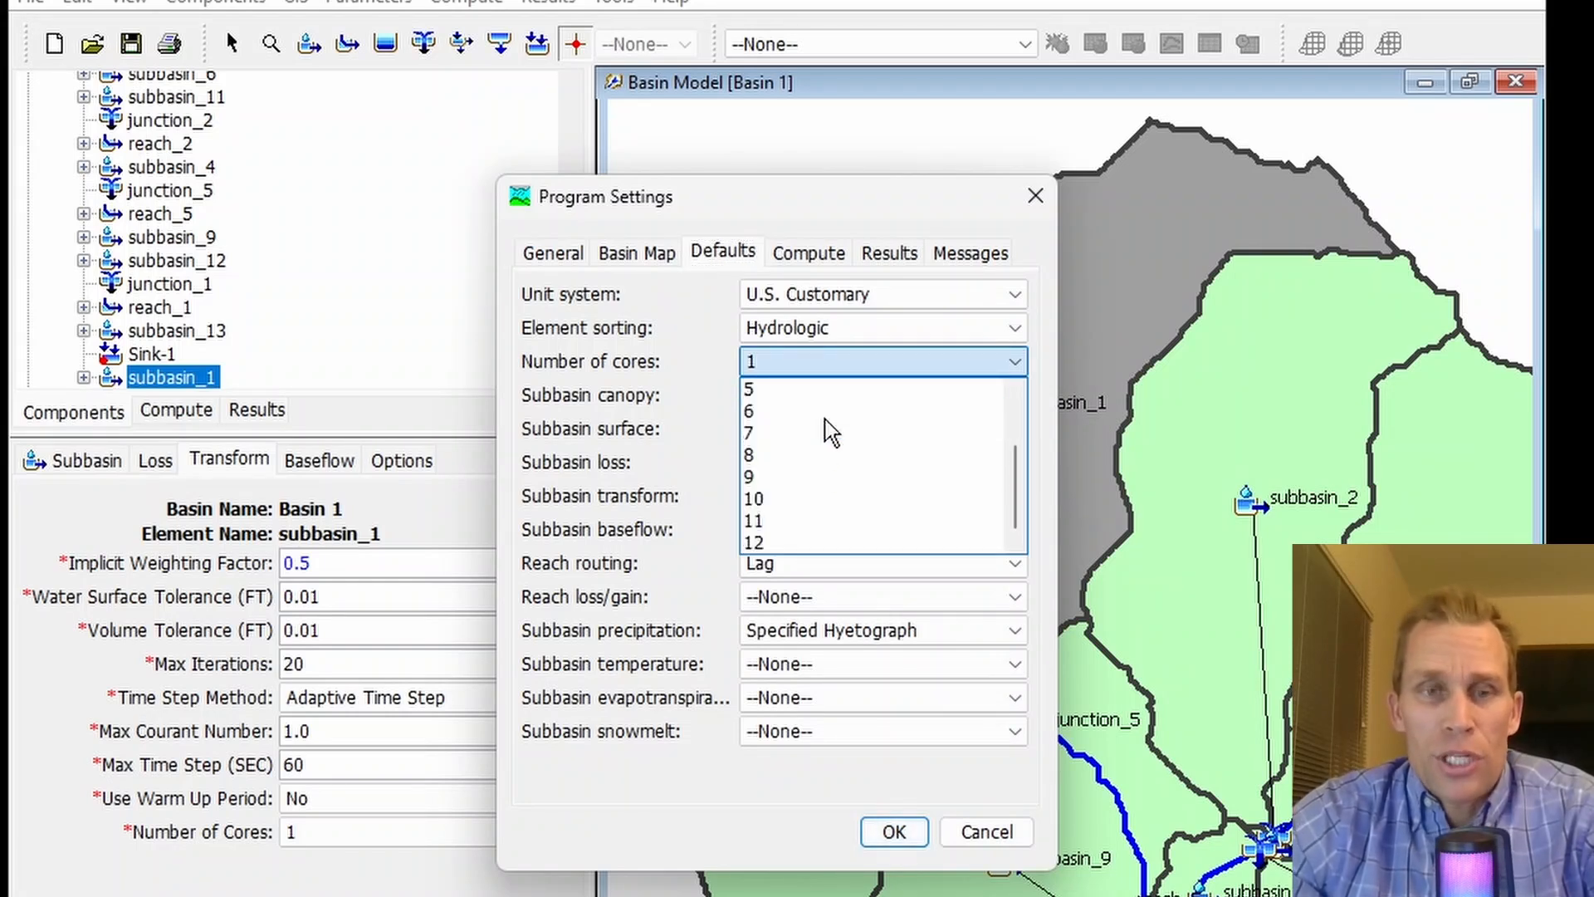
{"action": "scroll", "coordinate": [813, 453], "scroll_direction": "up", "scroll_amount": 2}
{"action": "scroll", "coordinate": [799, 390], "scroll_direction": "down", "scroll_amount": 2}
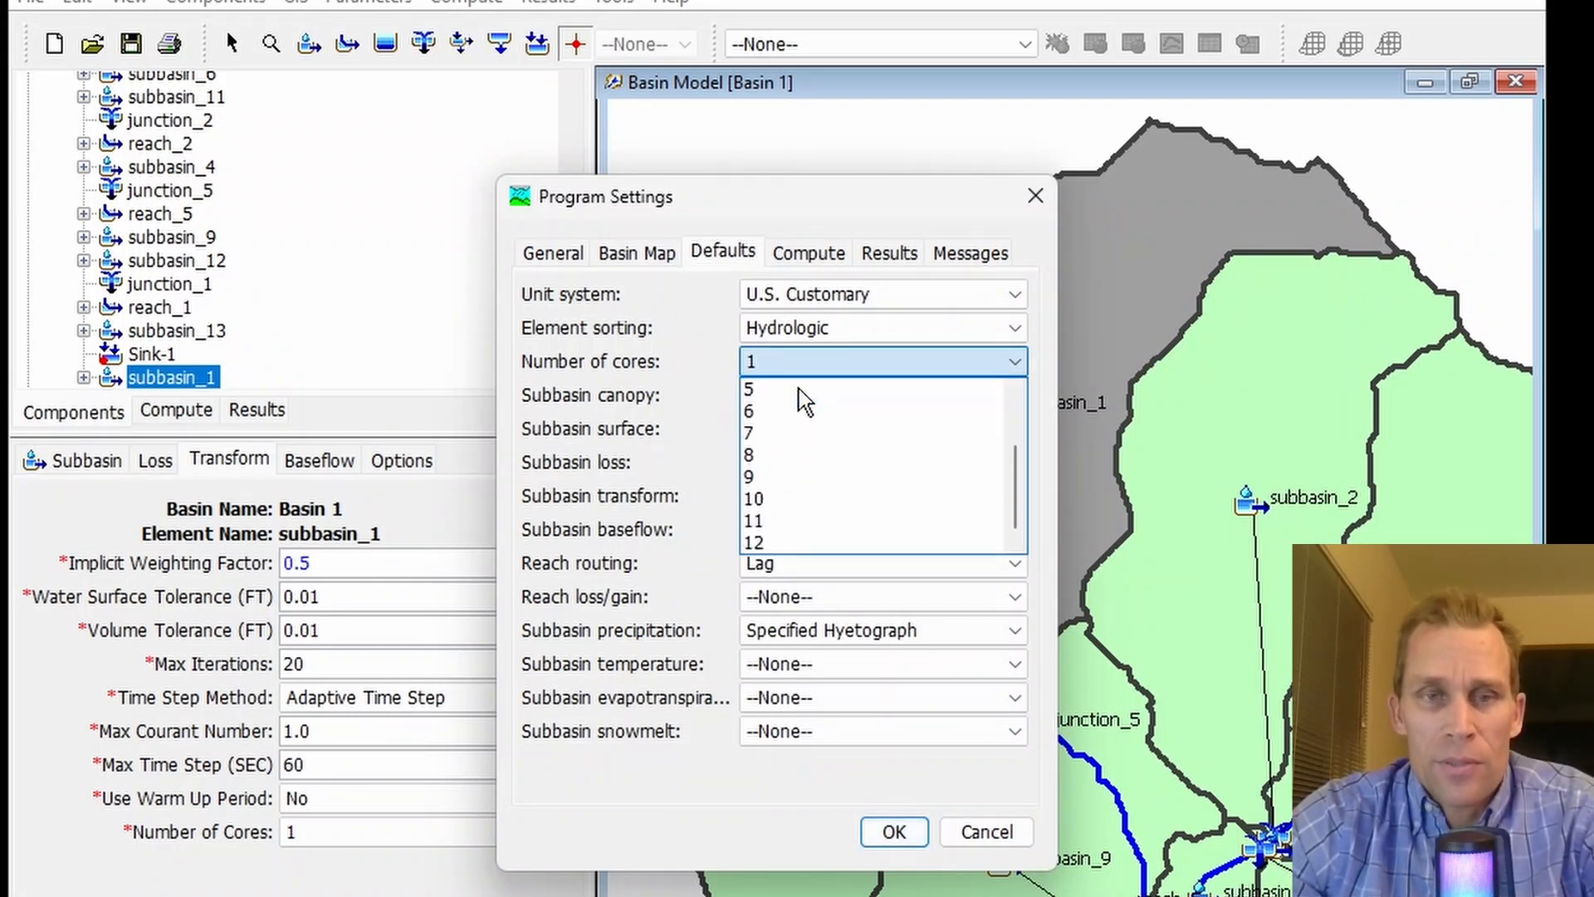
{"action": "scroll", "coordinate": [801, 482], "scroll_direction": "up", "scroll_amount": 2}
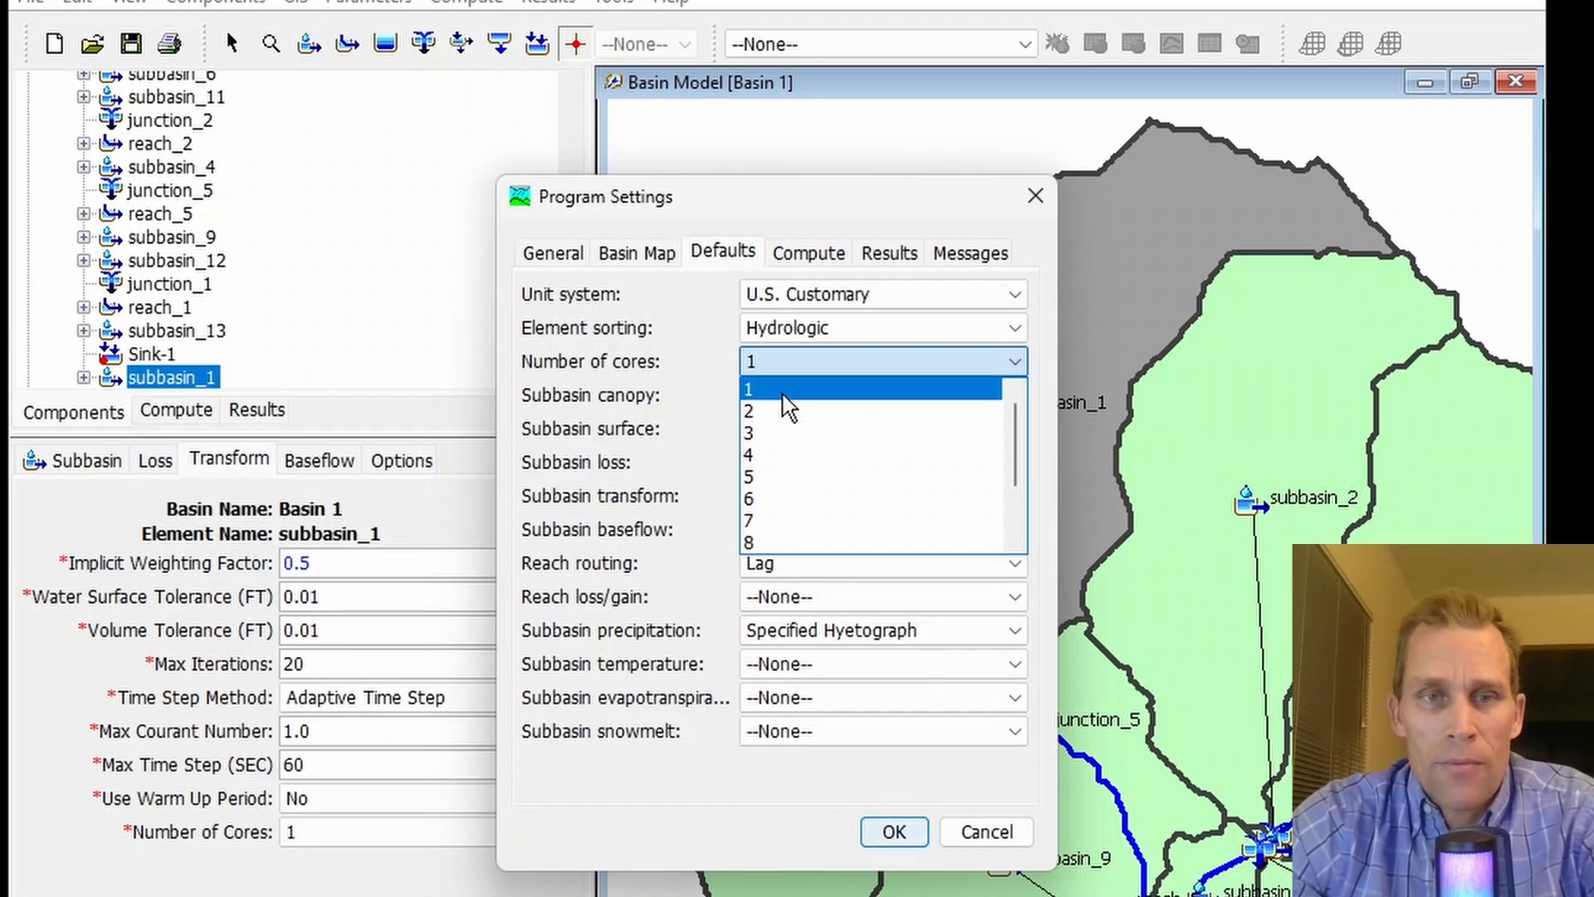
{"action": "scroll", "coordinate": [793, 415], "scroll_direction": "down", "scroll_amount": 2}
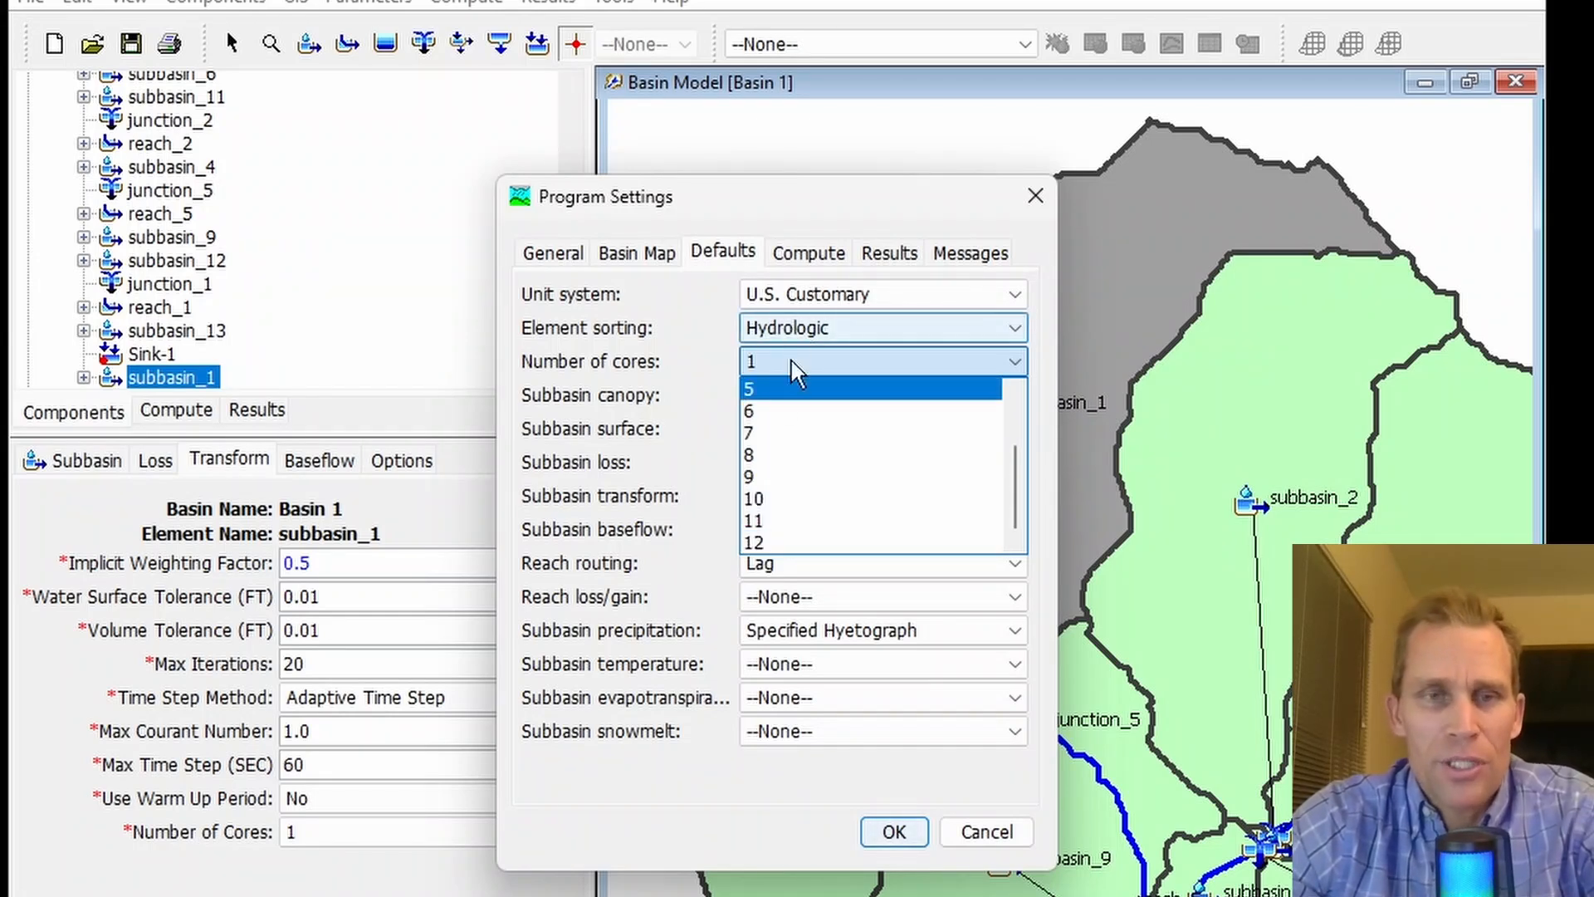
{"action": "scroll", "coordinate": [777, 403], "scroll_direction": "up", "scroll_amount": 2}
{"action": "left_click", "coordinate": [760, 388]}
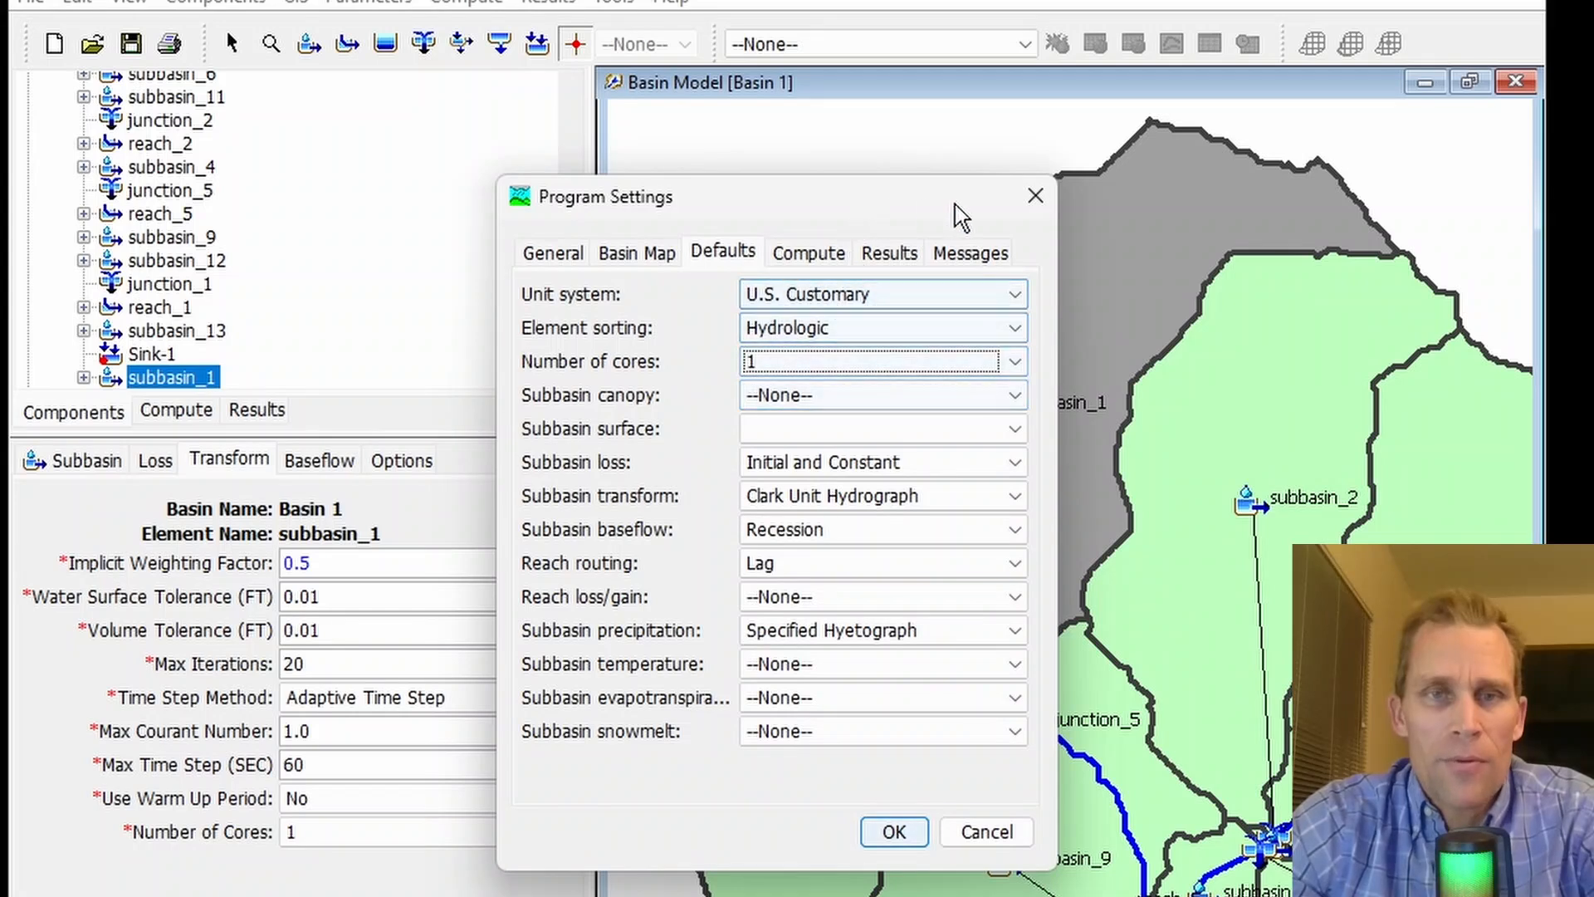
{"action": "left_click", "coordinate": [1034, 196]}
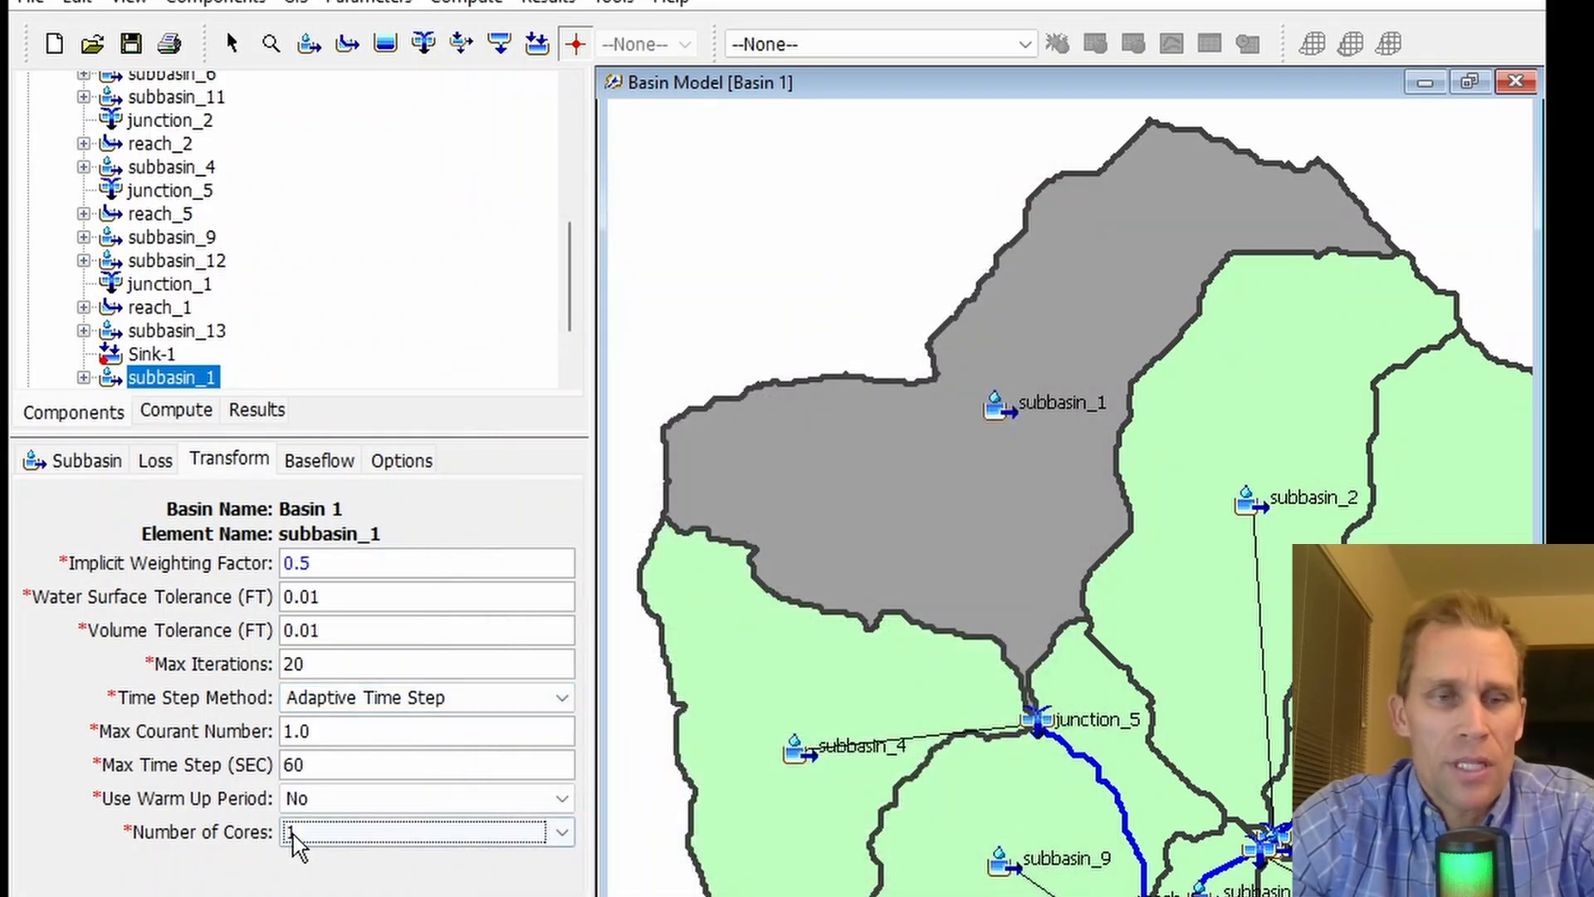
{"action": "left_click", "coordinate": [415, 832]}
{"action": "left_click", "coordinate": [176, 880]}
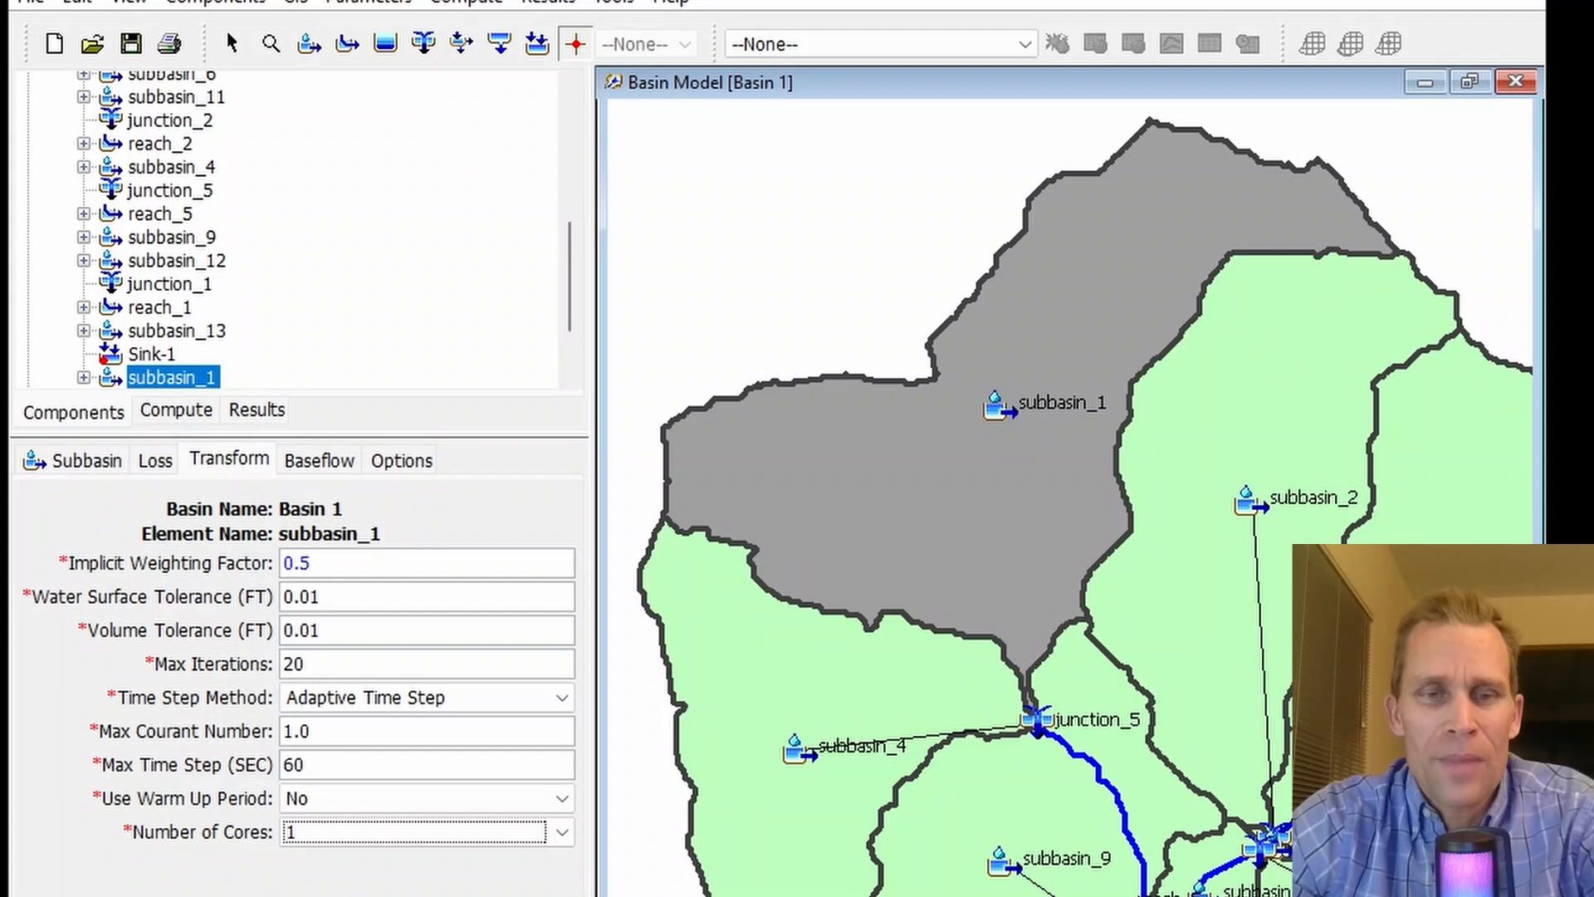
- Return to subbasin_1's general properties and review the available transform methods, keeping 2D Diffusion Wave
{"action": "left_click", "coordinate": [88, 462]}
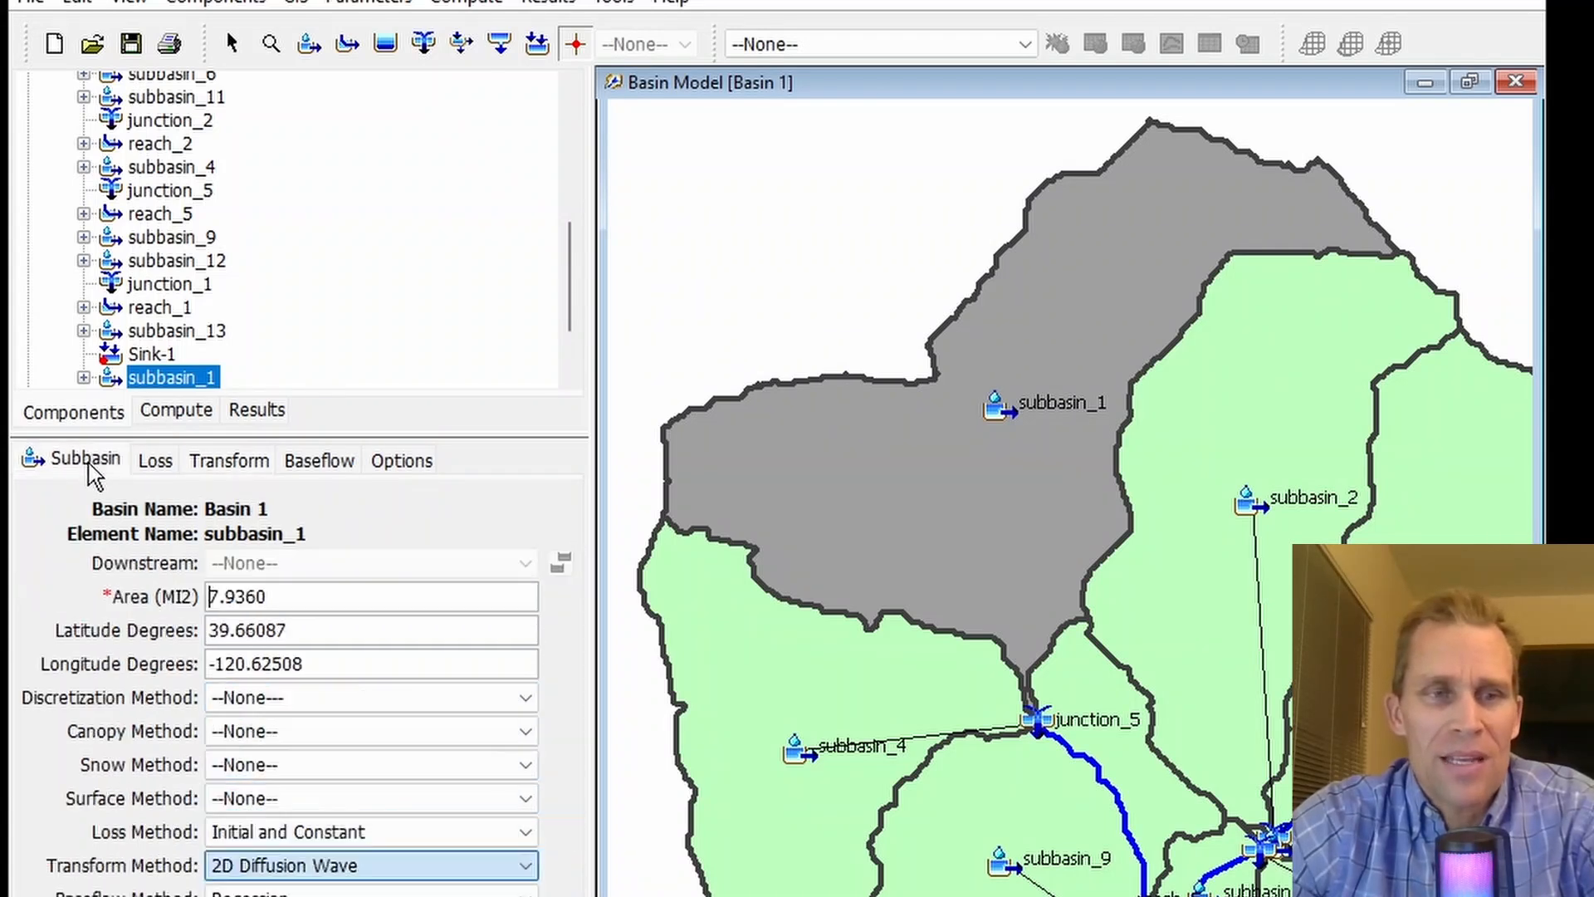
{"action": "left_click", "coordinate": [363, 869]}
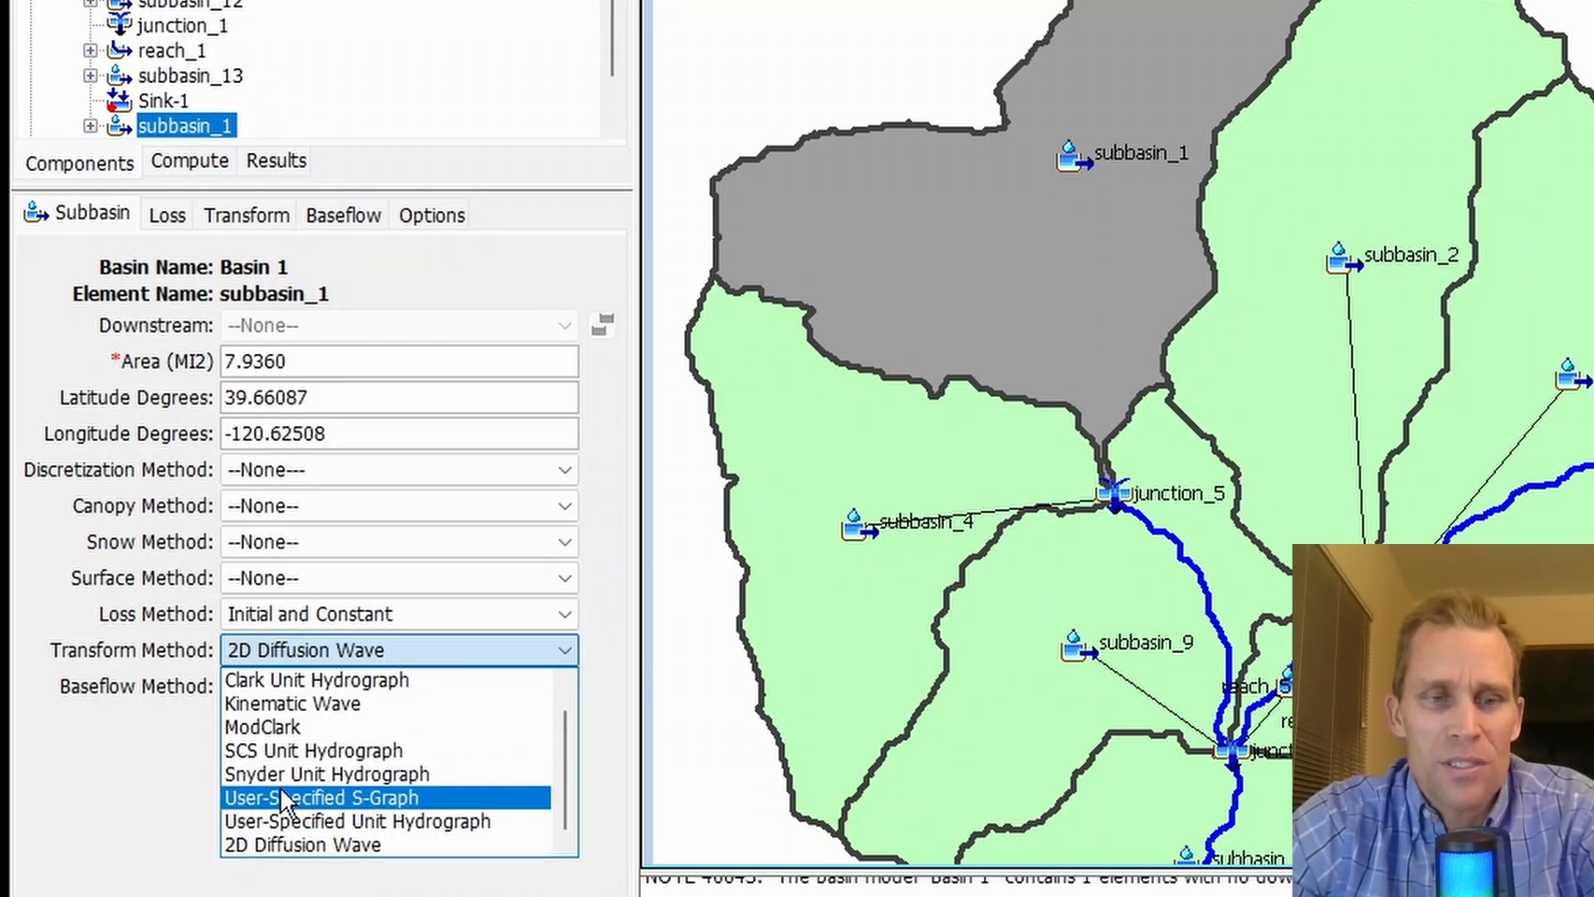
{"action": "left_click", "coordinate": [123, 763]}
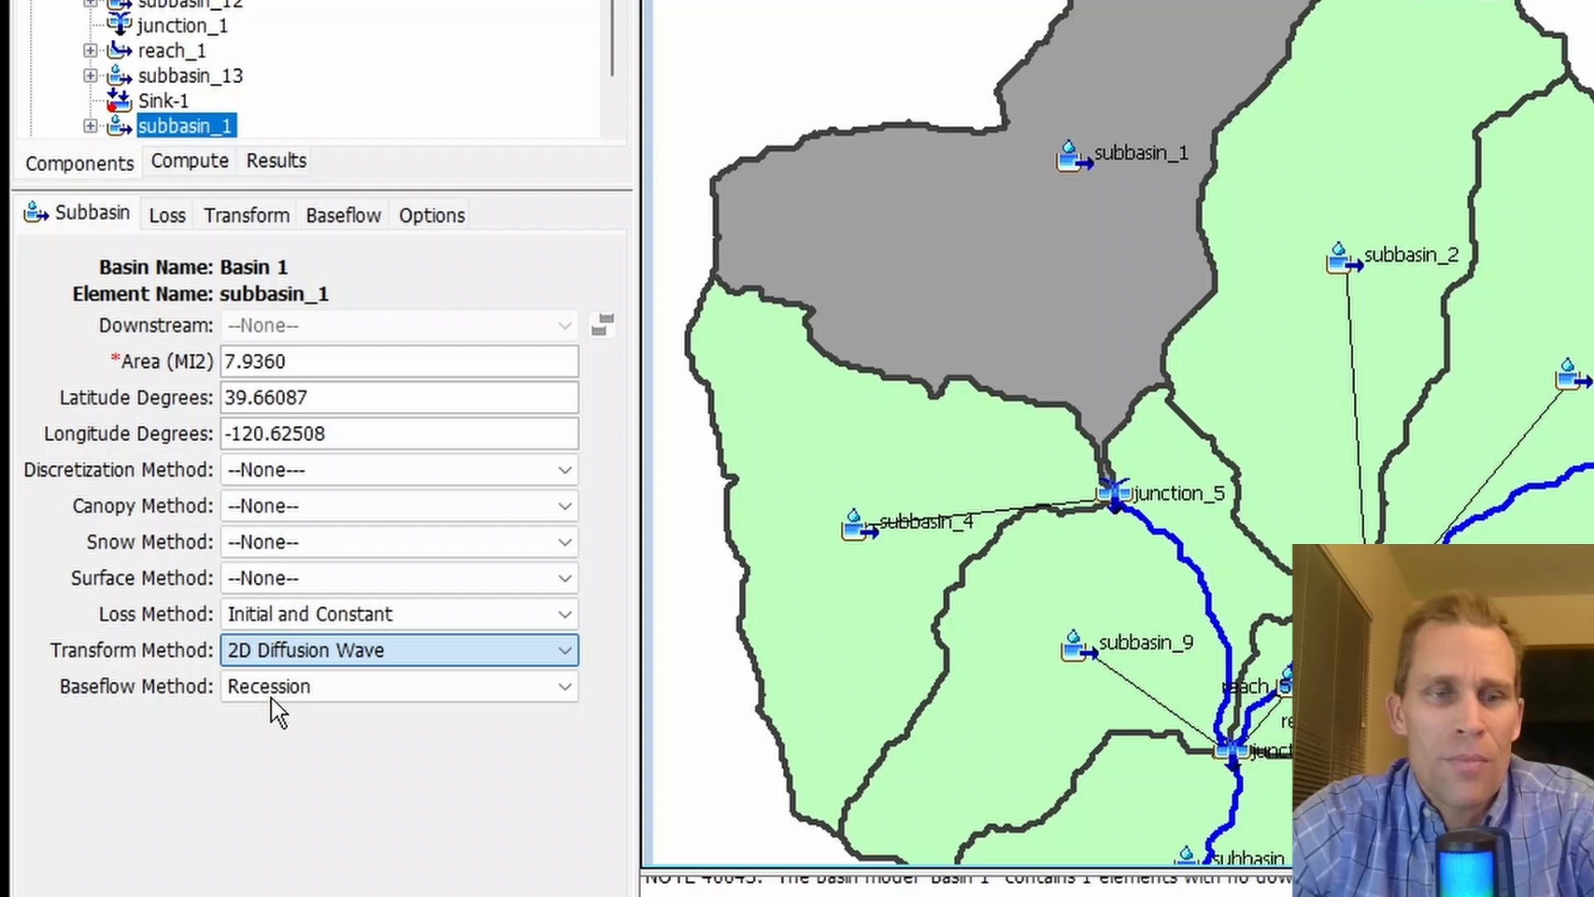
{"action": "left_click", "coordinate": [325, 650]}
{"action": "left_click", "coordinate": [143, 758]}
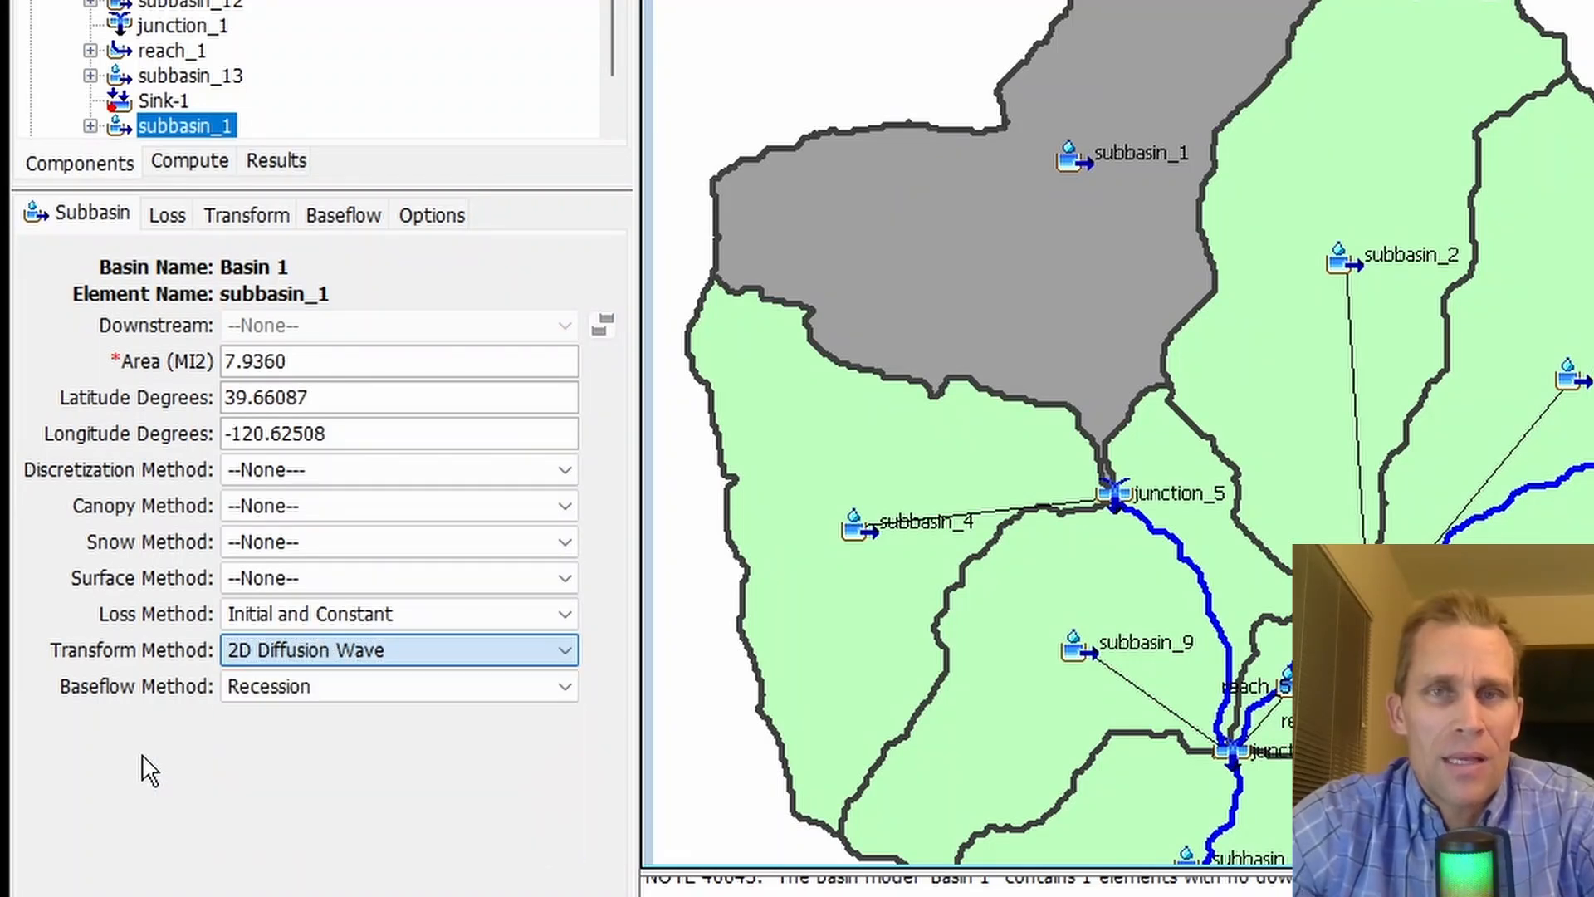